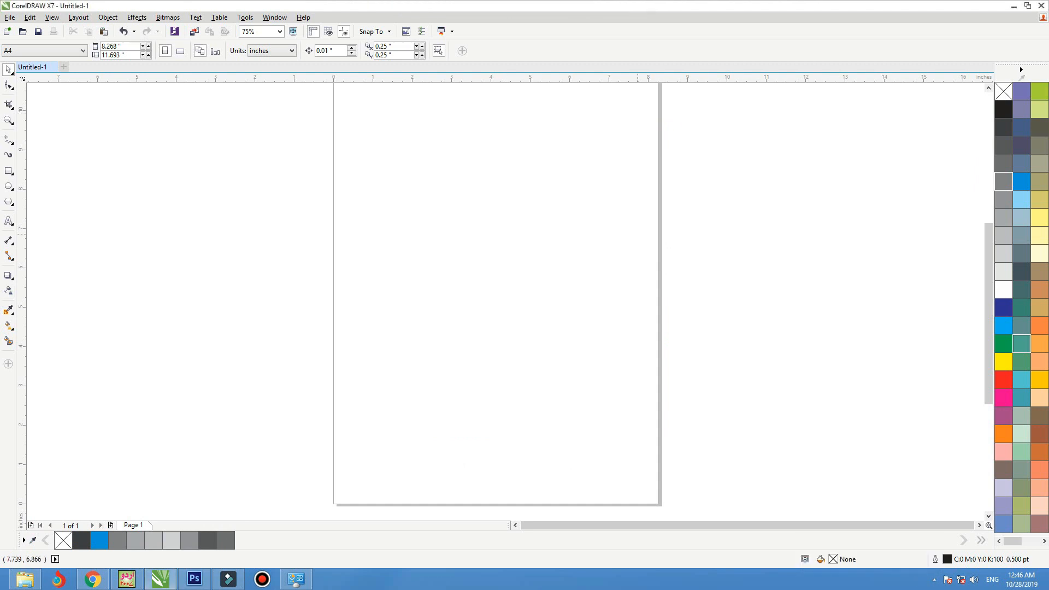
Step: Set the A4 page to landscape orientation
click(8, 170)
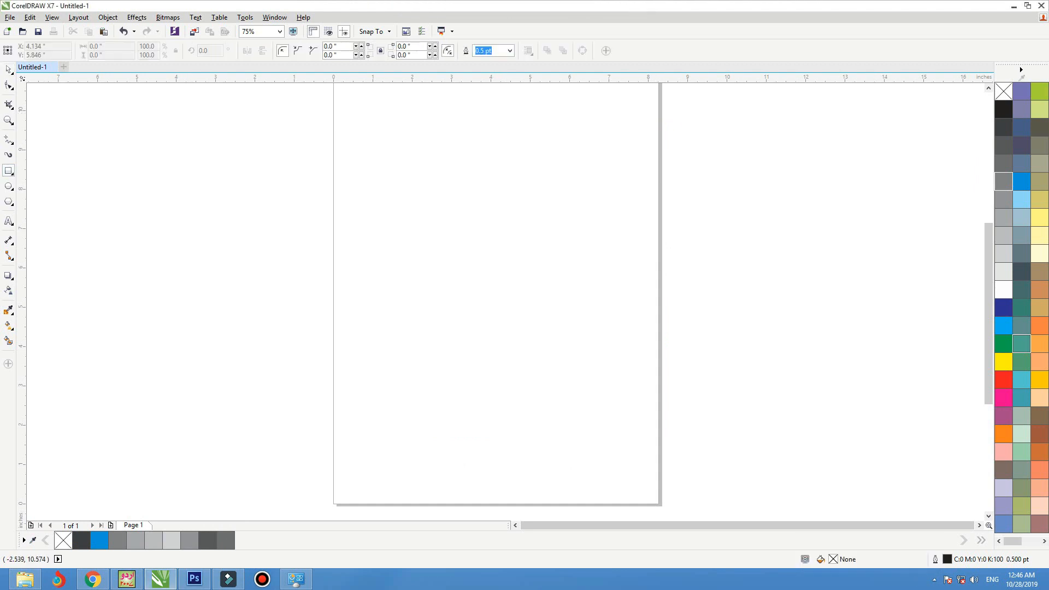
key(space)
click(181, 51)
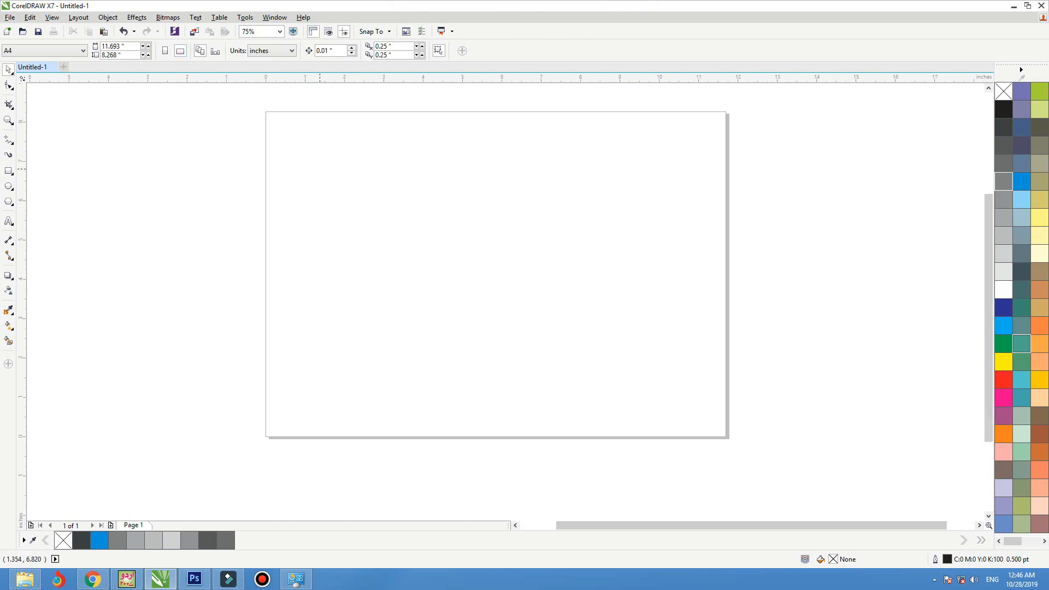
Step: Draw a rectangle 6 inches wide and 4 inches high, centred on the page
key(F2)
drag(290, 150, 745, 414)
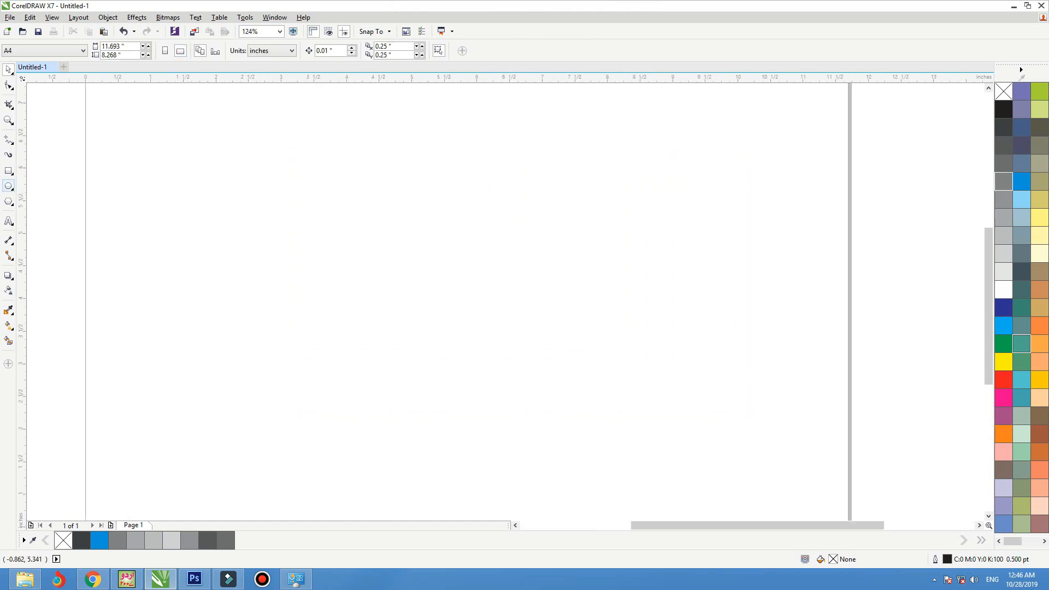
key(F6)
drag(259, 192, 602, 431)
click(100, 45)
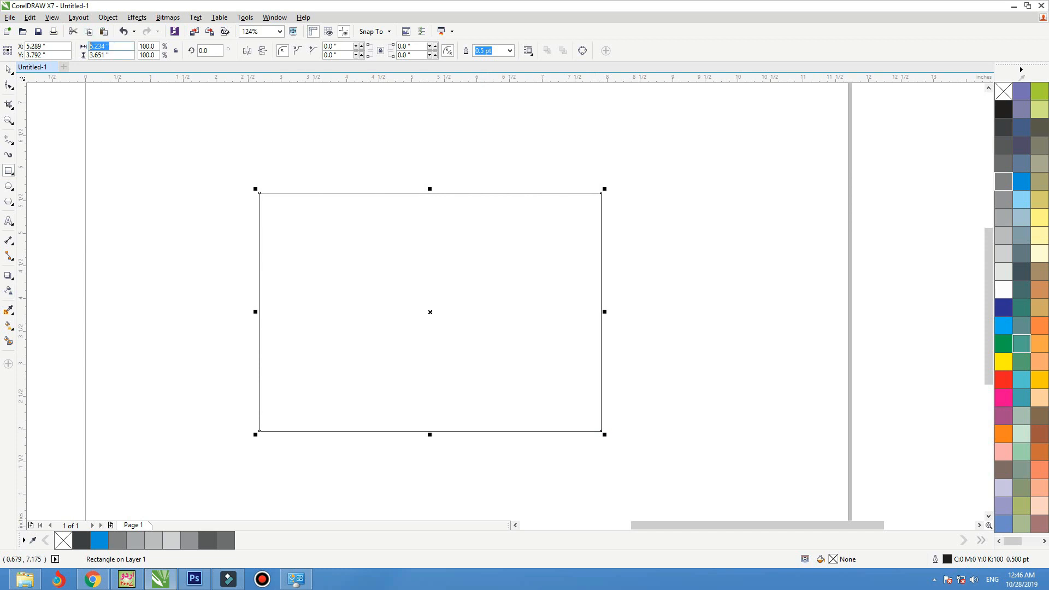
text(6)
key(Tab)
text(4)
key(Return)
key(p)
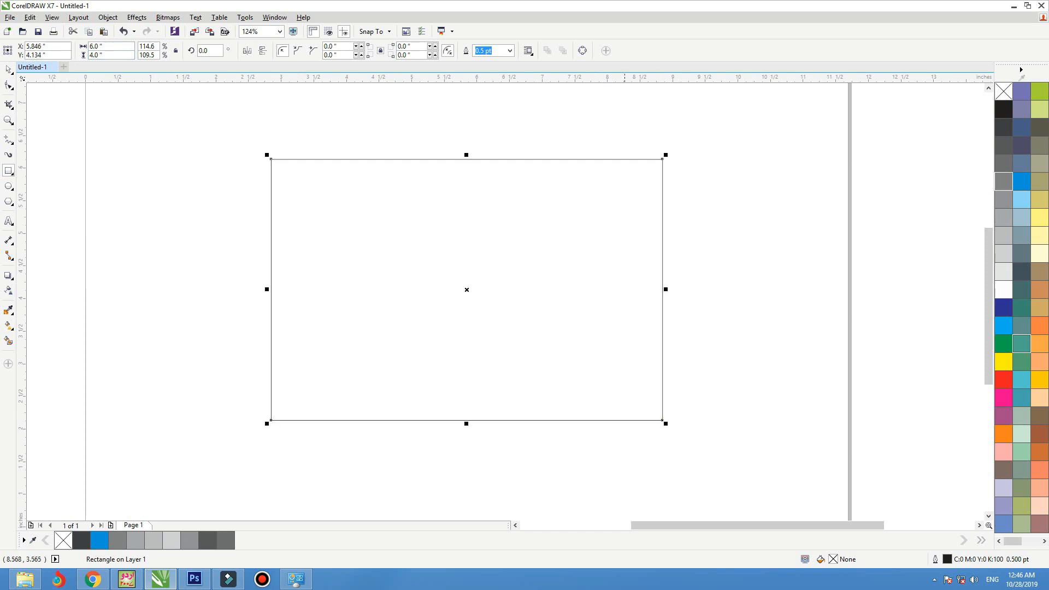
Step: Add the artistic text "happy mother's day" in the empty area below the rectangle
key(space)
key(Escape)
key(F3)
key(F2)
drag(660, 146, 323, 370)
key(F8)
click(381, 457)
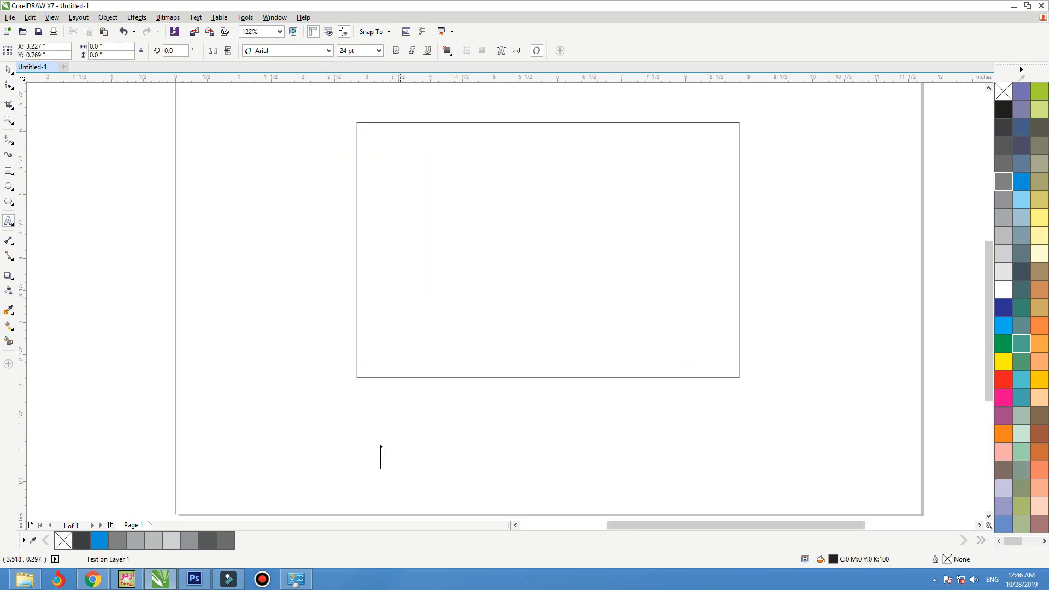
text(hap)
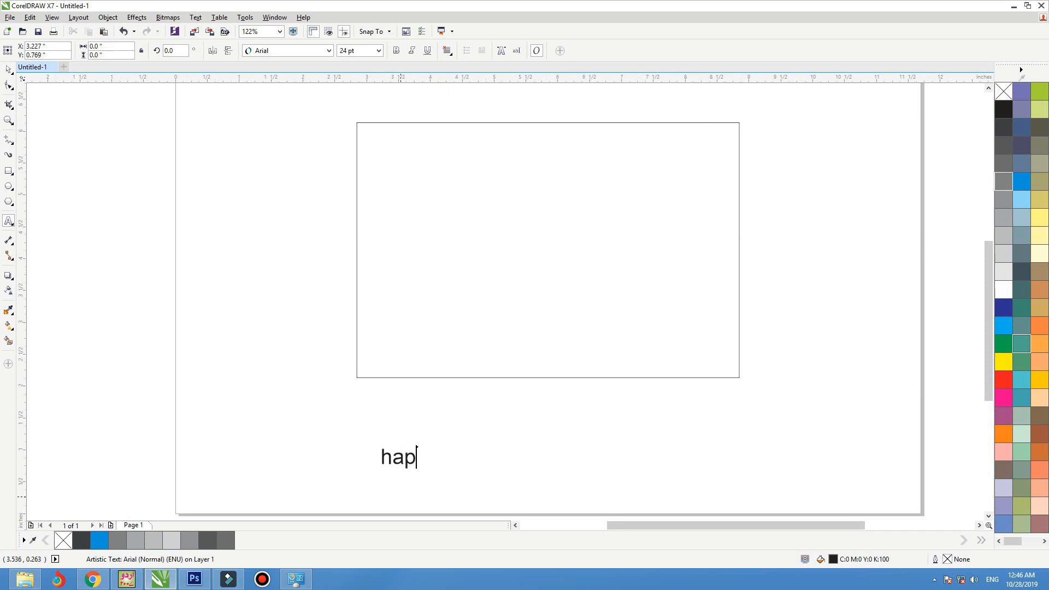
text(py mother)
text('s )
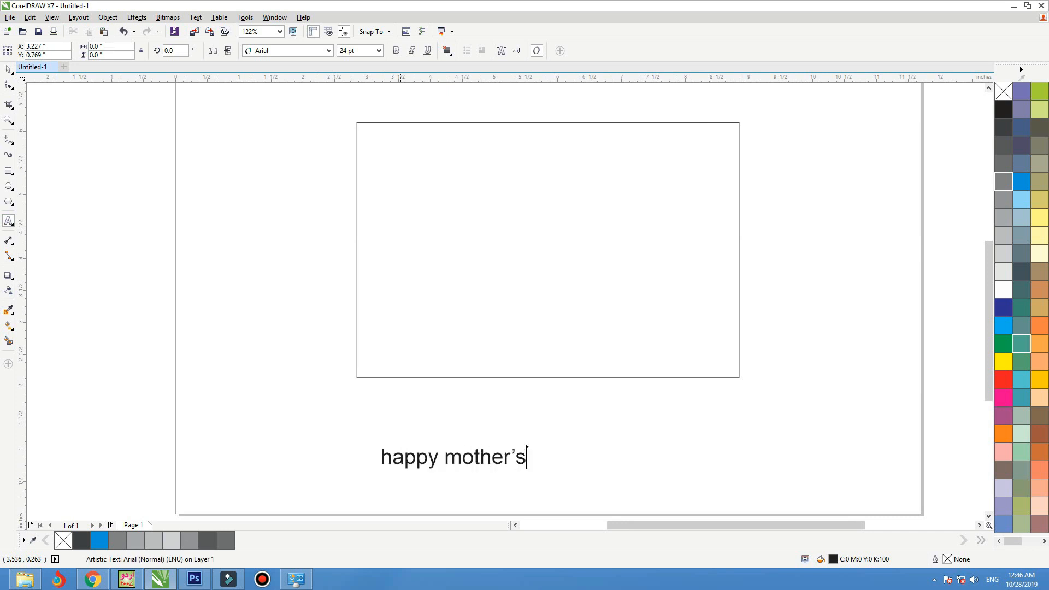
text(day)
Step: Change the greeting text to title case and move it just beneath the rectangle, roughly centred
key(ctrl+a)
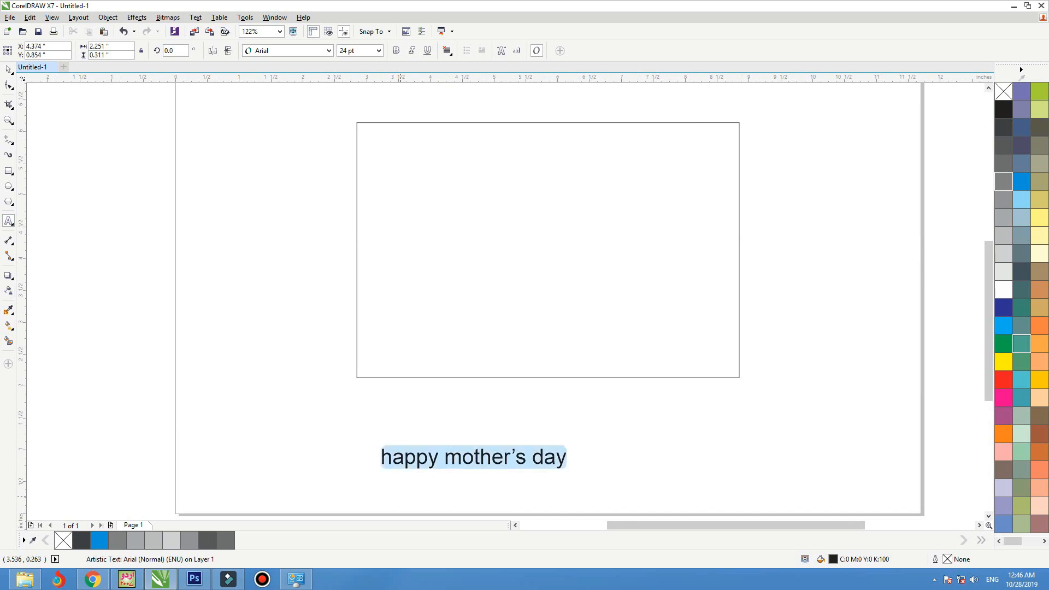
key(shift+F3)
key(Down)
key(Down)
key(Down)
key(Return)
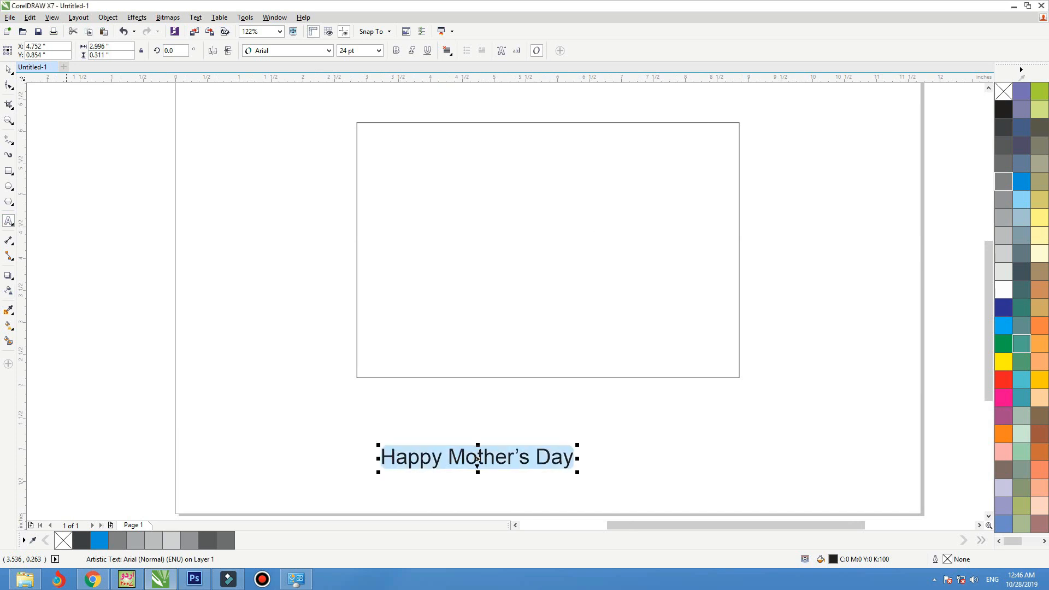
key(ctrl+space)
drag(478, 459, 545, 409)
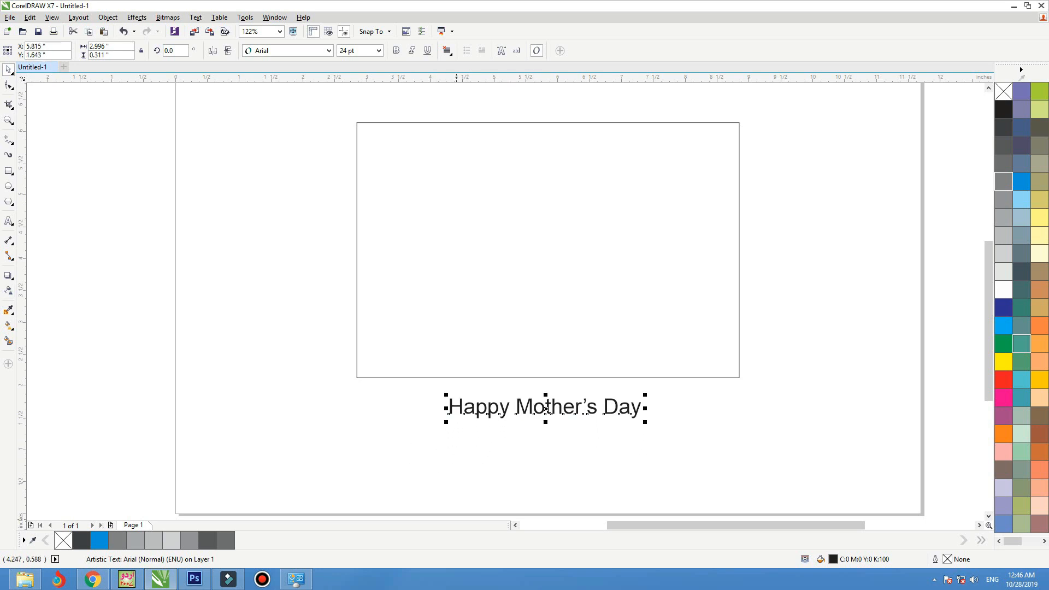
Step: Fill the rectangle with pink C:7 M:50 Y:19 K:0, adding the colour to the palette, and remove its outline
key(Tab)
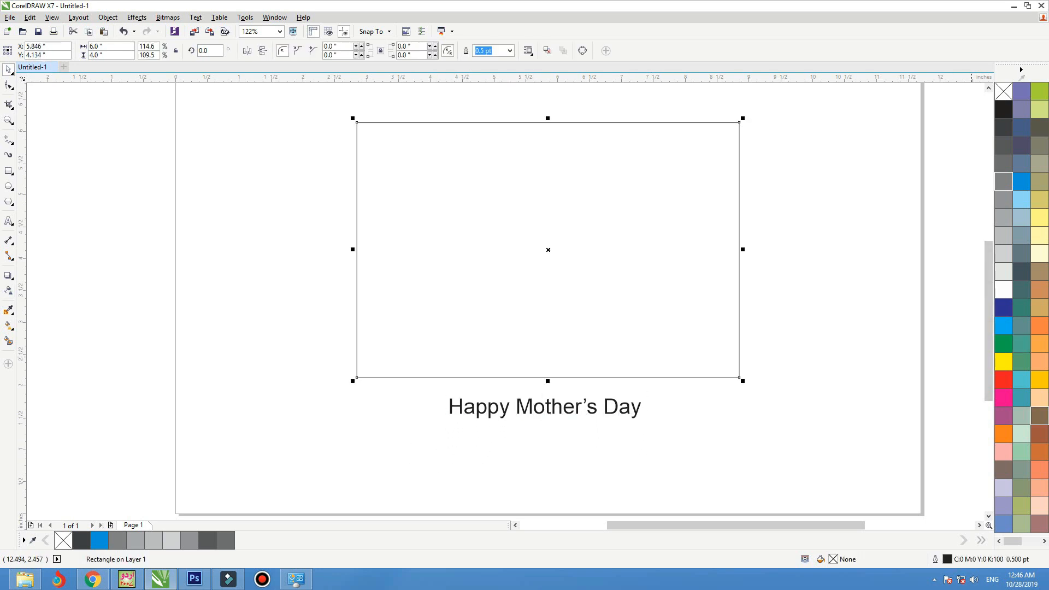
click(1004, 397)
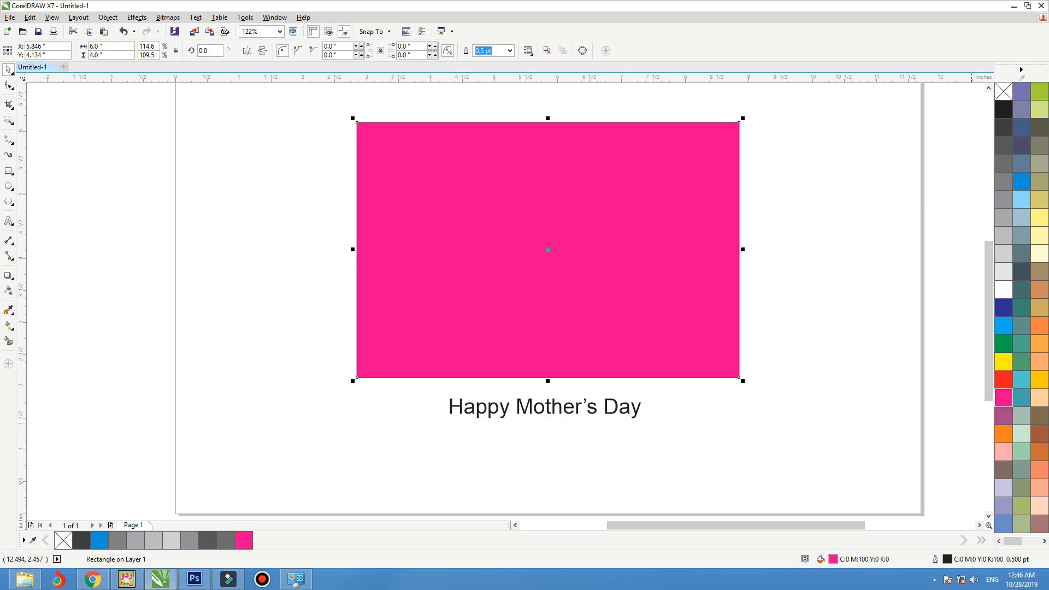
key(shift+F11)
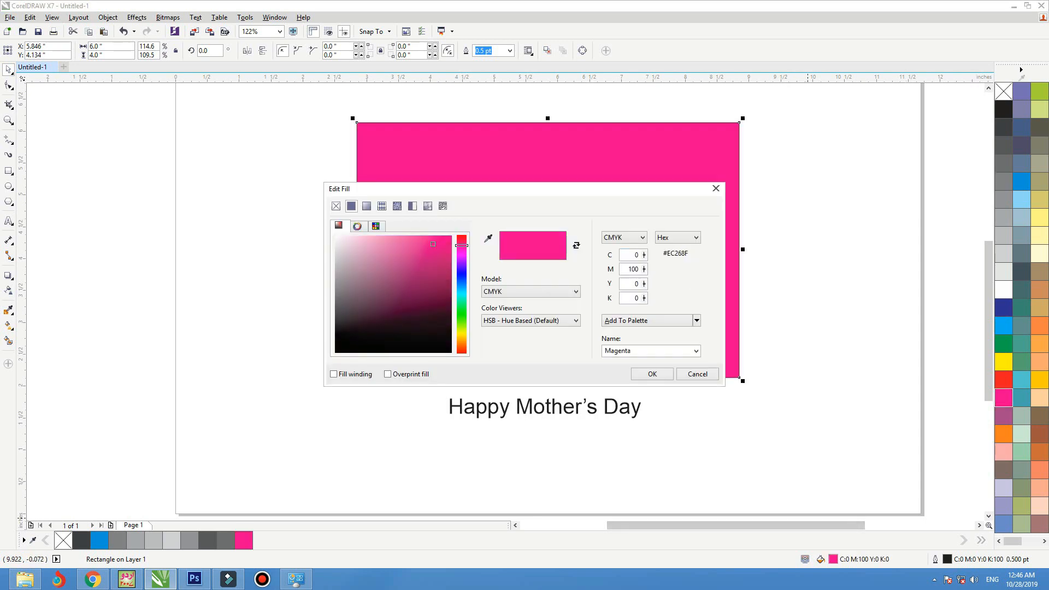
drag(382, 189, 654, 79)
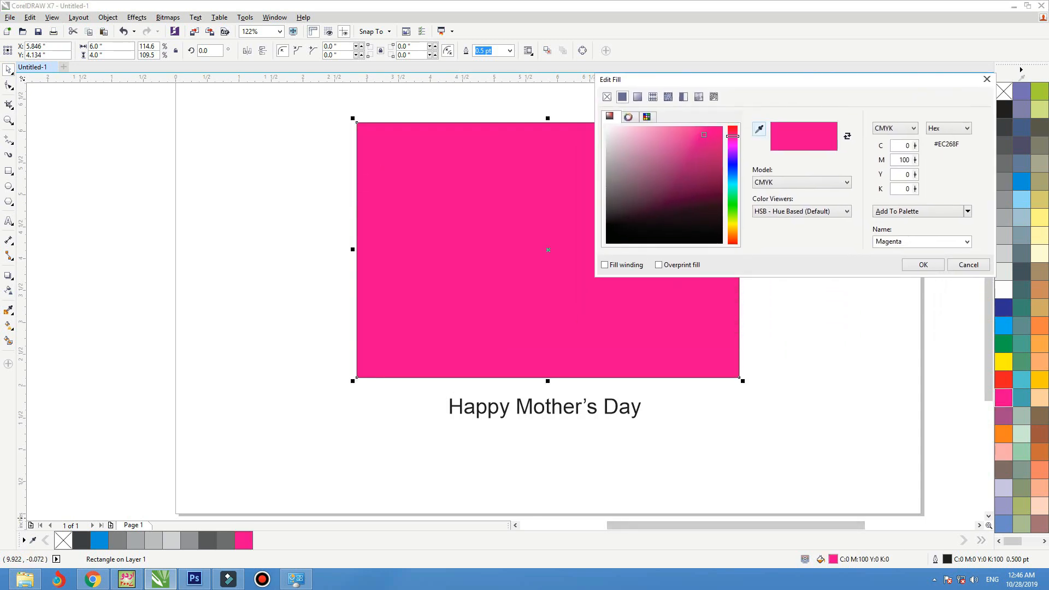
click(673, 127)
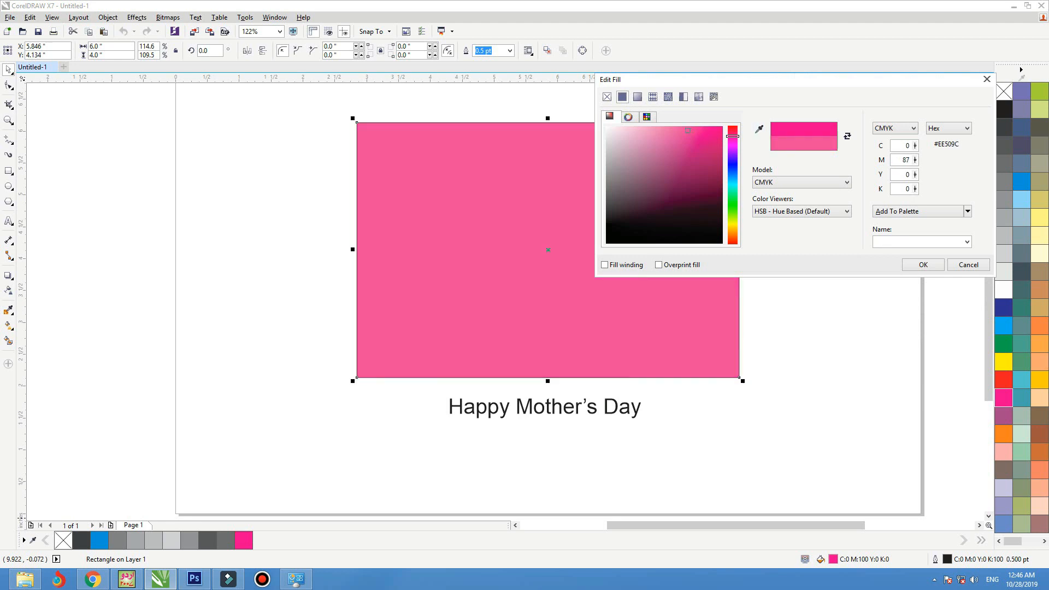
click(660, 127)
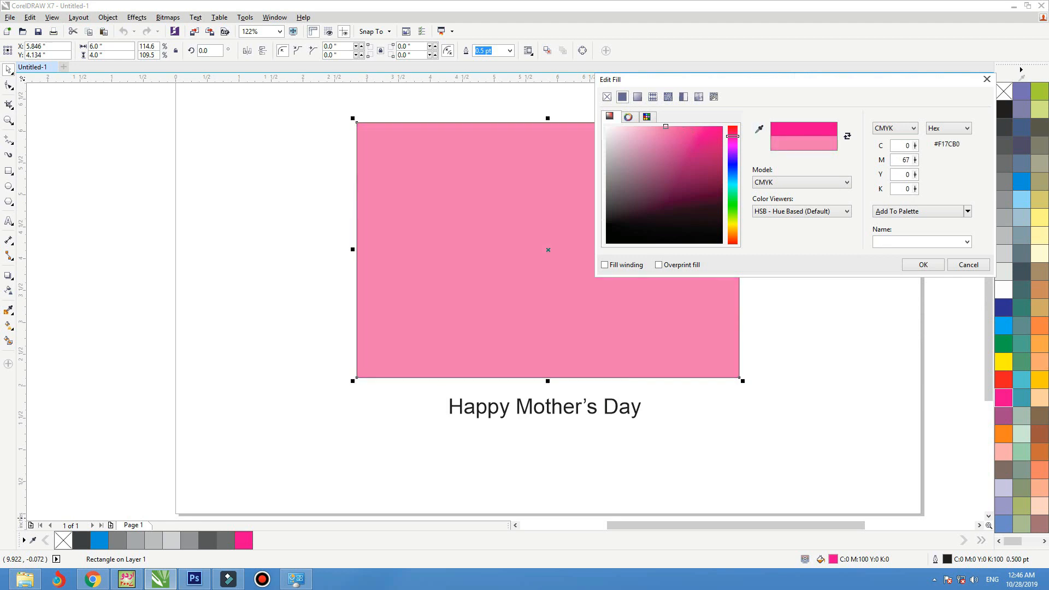
mouse_move(656, 127)
mouse_down()
mouse_move(648, 141)
mouse_move(648, 128)
mouse_up()
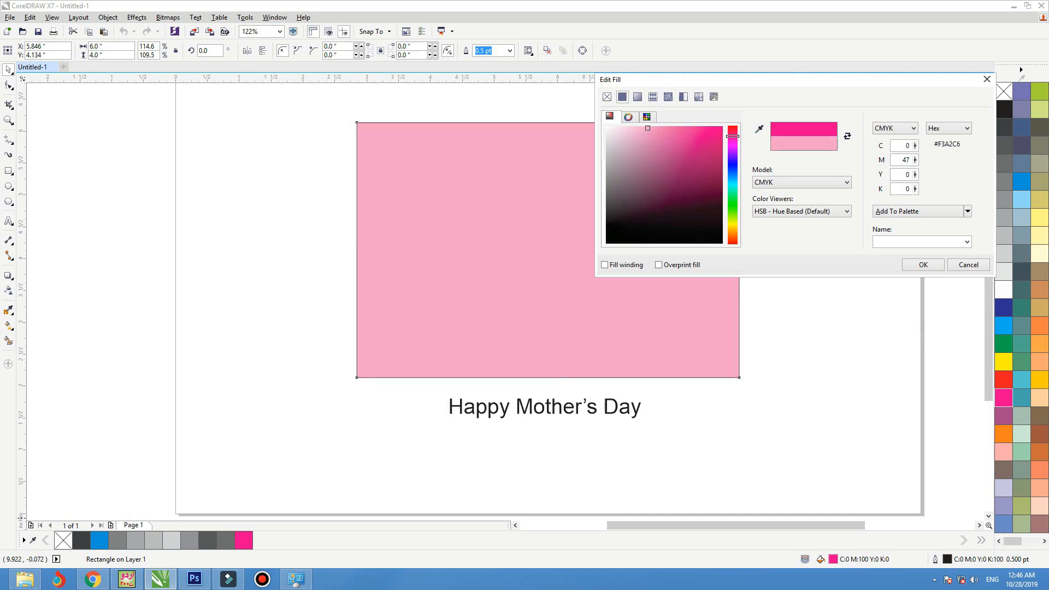
drag(733, 134, 733, 127)
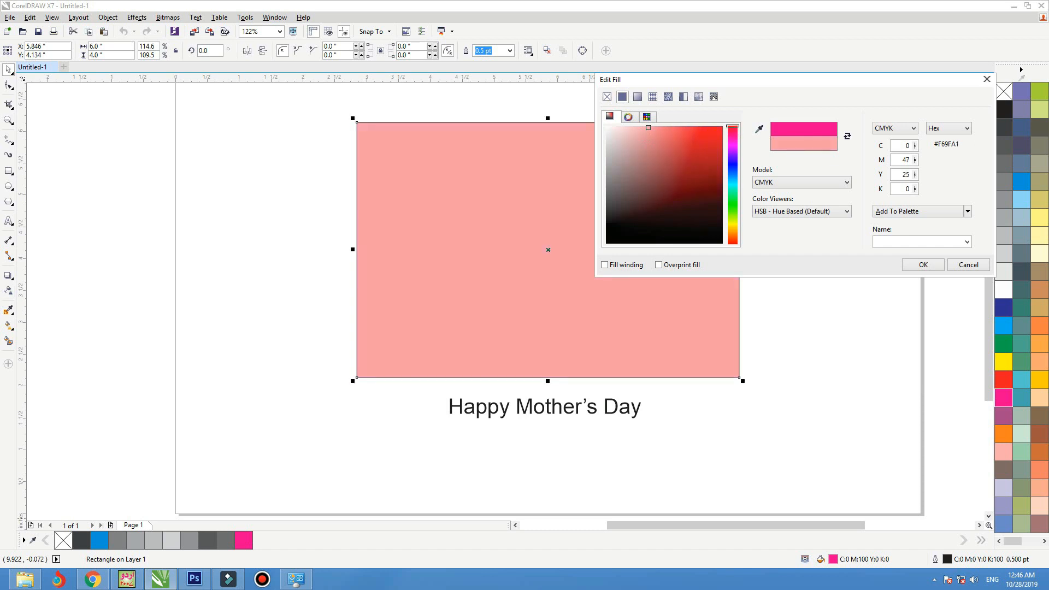
drag(648, 128, 657, 127)
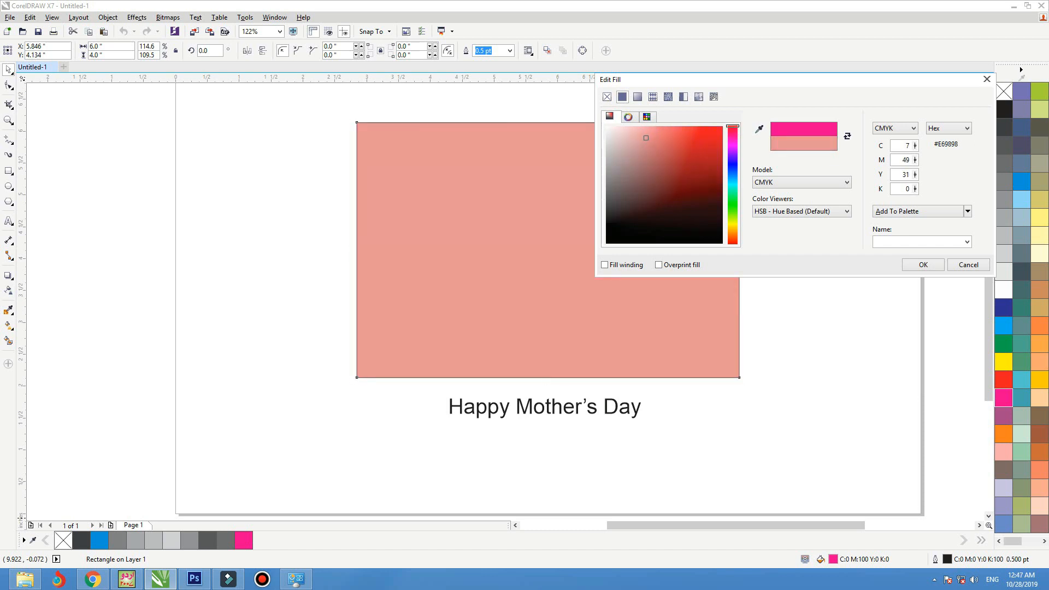
drag(647, 138, 650, 142)
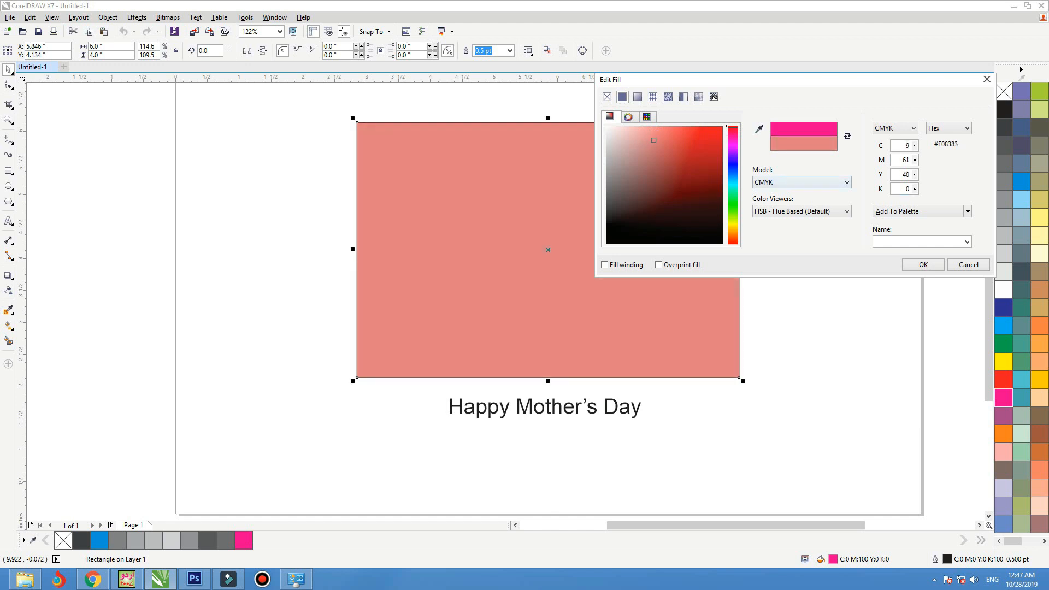
mouse_move(733, 127)
mouse_down()
mouse_move(733, 150)
mouse_move(733, 129)
mouse_up()
mouse_move(654, 140)
mouse_down()
mouse_move(658, 131)
mouse_move(644, 138)
mouse_up()
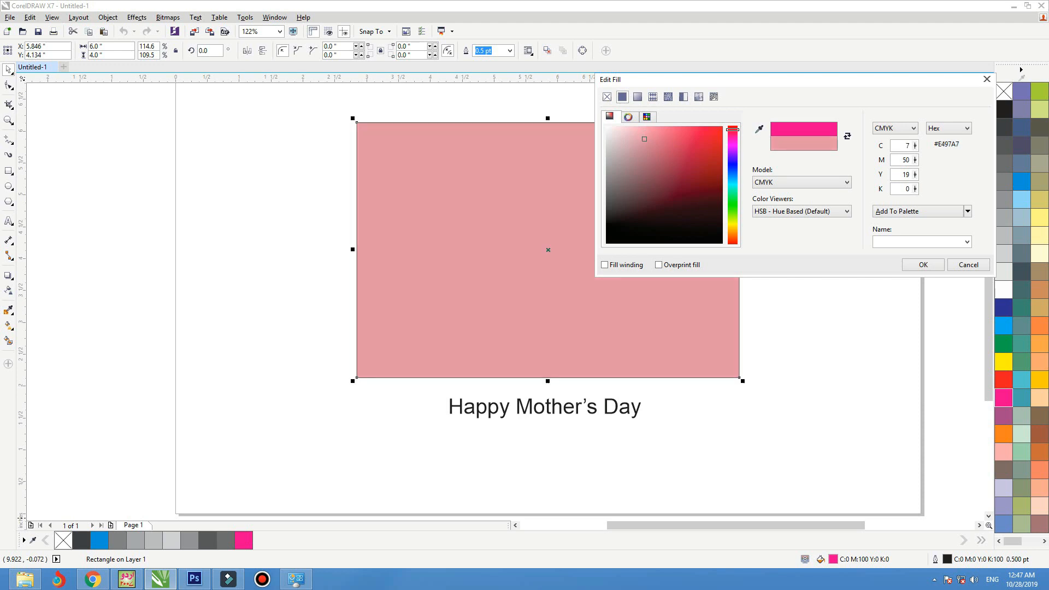
click(918, 211)
click(923, 264)
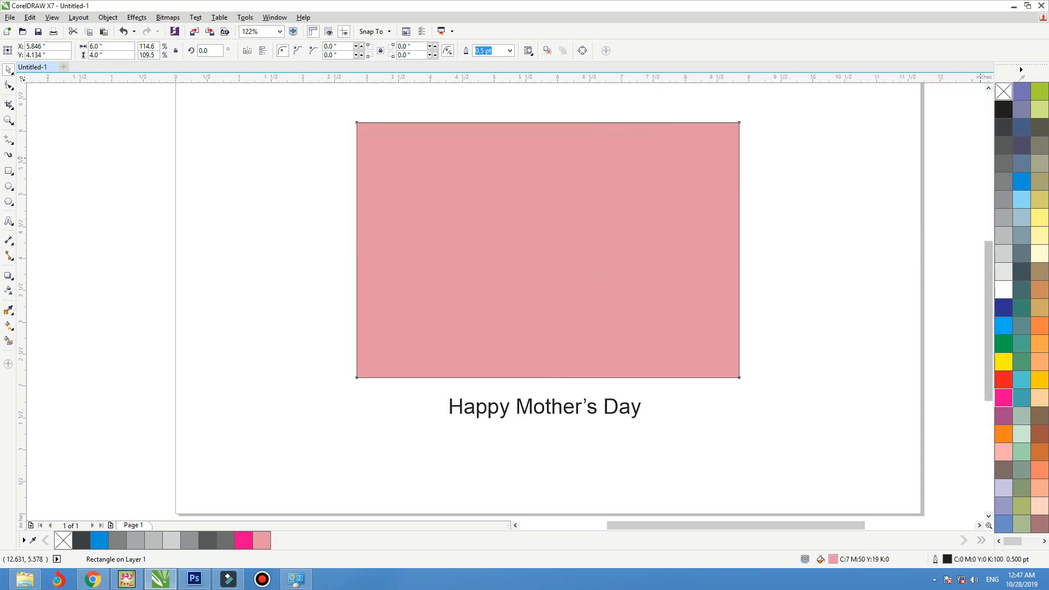
right_click(1004, 91)
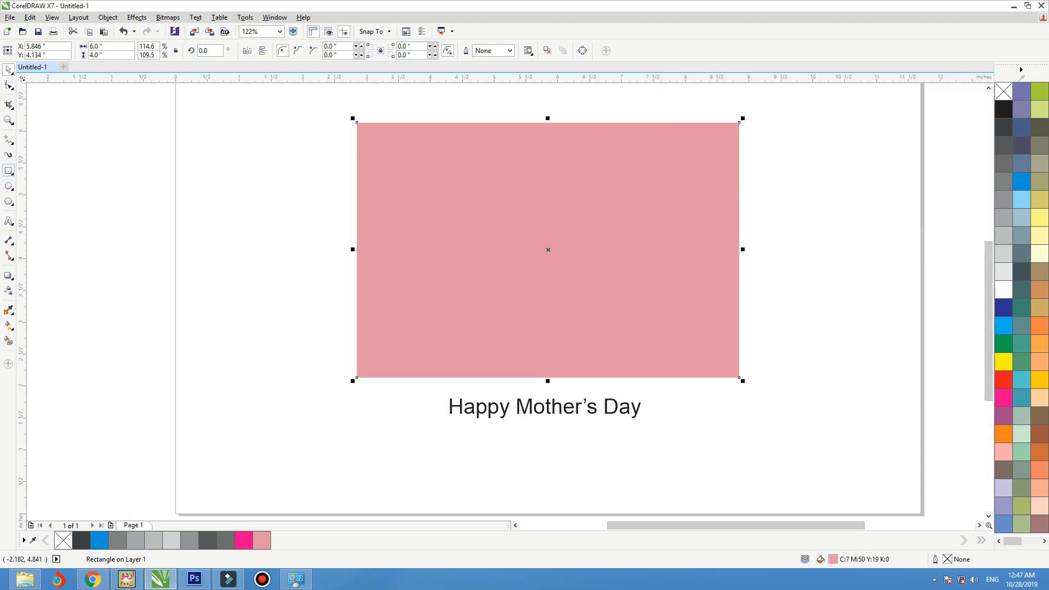
Step: Draw a smaller rectangle, about 4.1 by 2.2 inches, inside the pink one and centre it horizontally and vertically
click(8, 171)
drag(411, 185, 674, 324)
key(space)
shift+click(661, 331)
key(c)
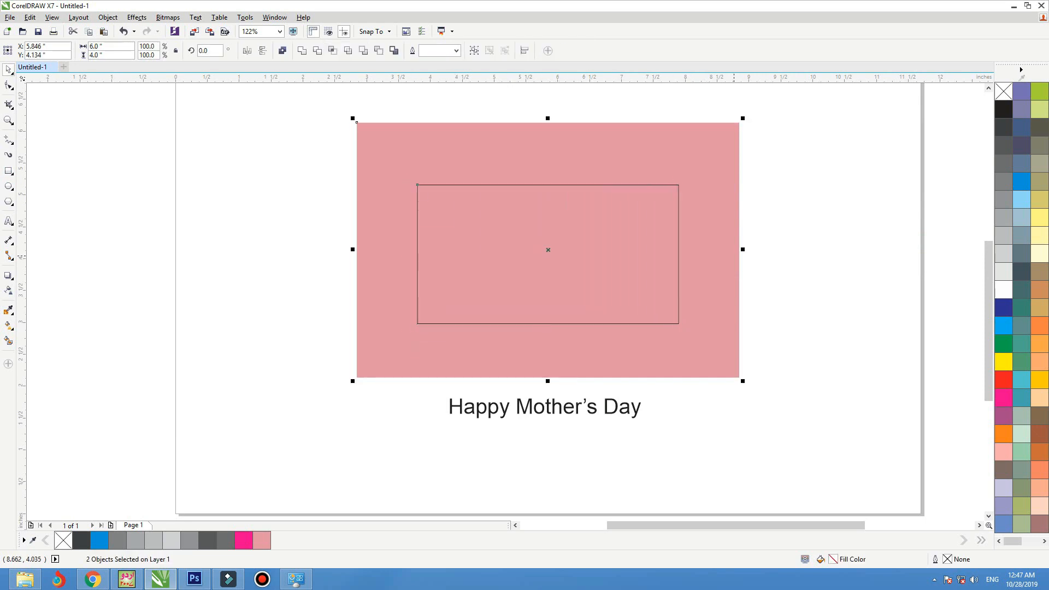
key(e)
key(Escape)
Step: Give the inner rectangle a white outline, leaving it without a fill
click(573, 242)
click(1004, 290)
key(ctrl+z)
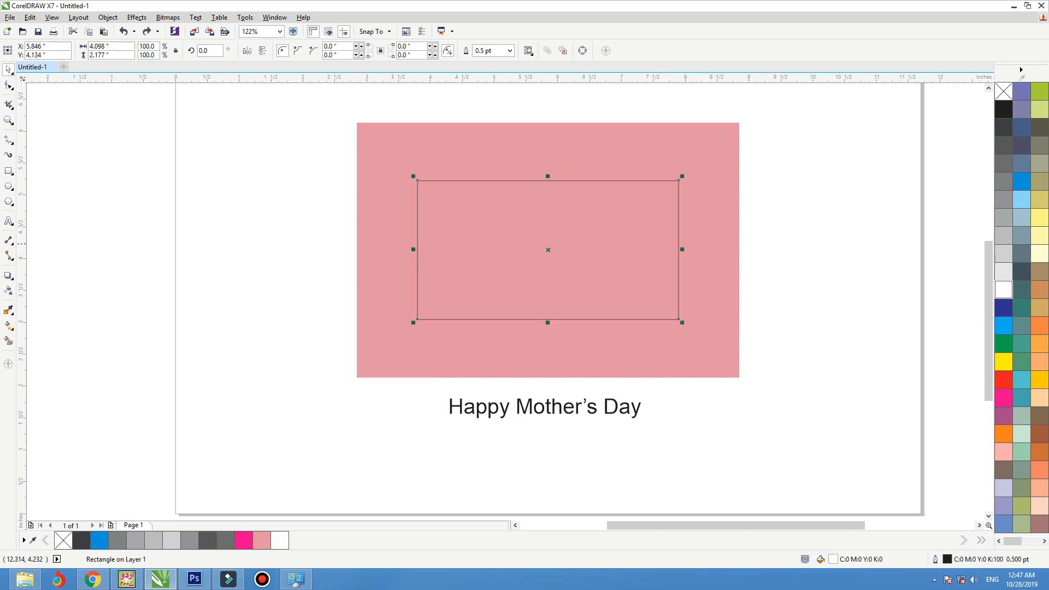
right_click(1004, 289)
Step: Add a one-step inside contour to the white-outlined rectangle with an offset of about 0.09 inch
click(10, 276)
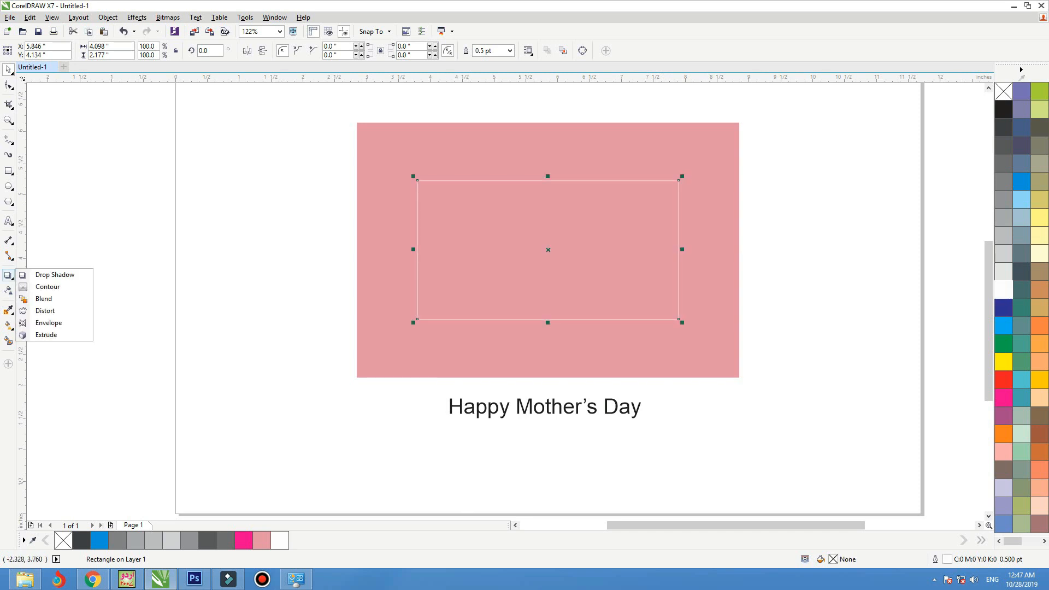
click(48, 287)
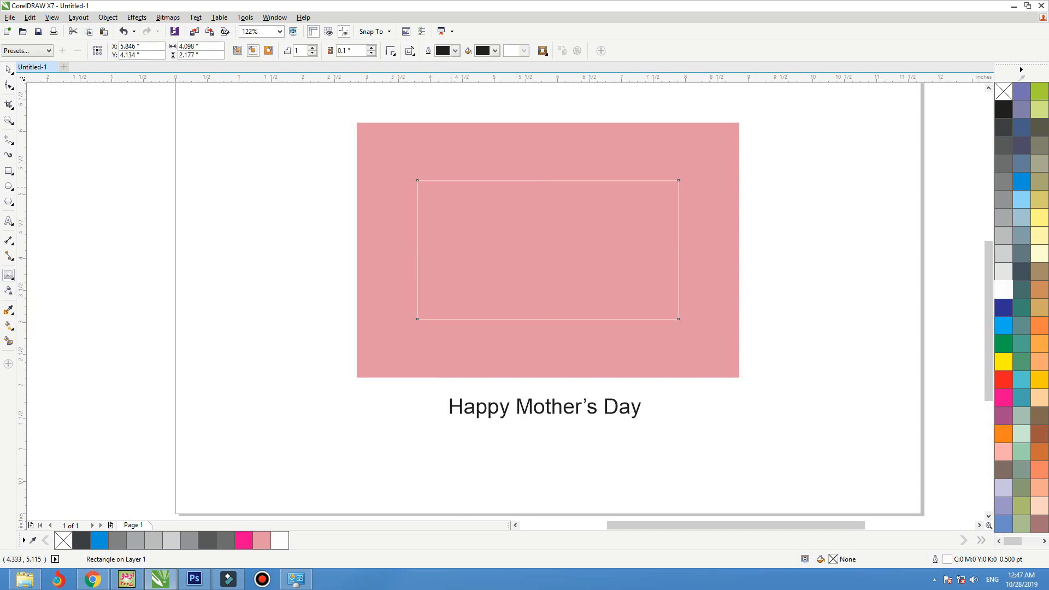
drag(548, 181, 548, 189)
key(F2)
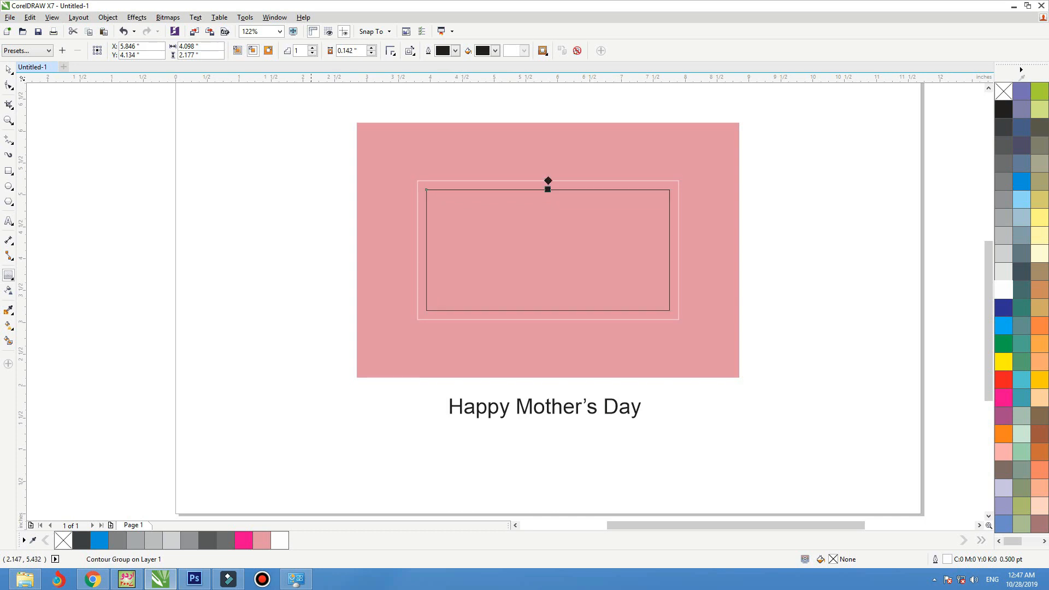
drag(316, 154, 739, 369)
key(space)
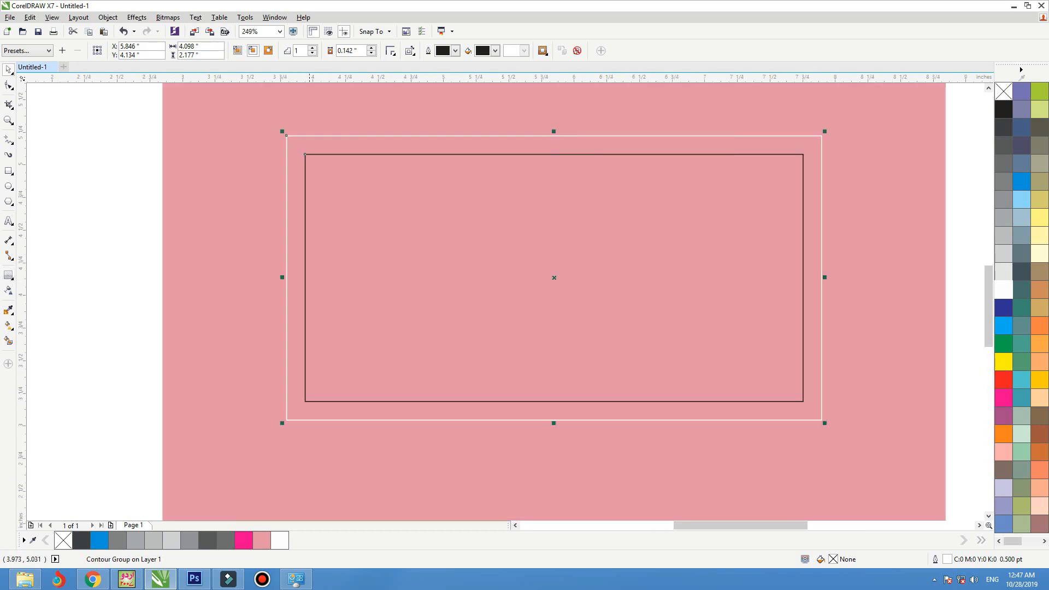
key(space)
drag(287, 278, 297, 278)
Step: Break the contour group apart into separate objects, undoing any trial move
key(space)
right_click(304, 172)
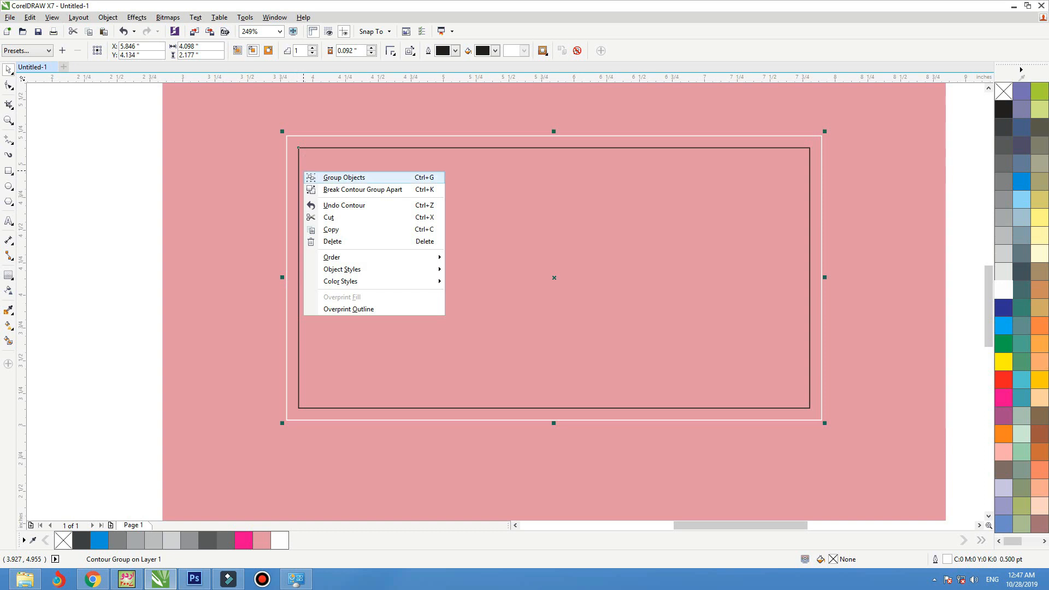
click(328, 189)
drag(328, 173, 318, 178)
key(ctrl+z)
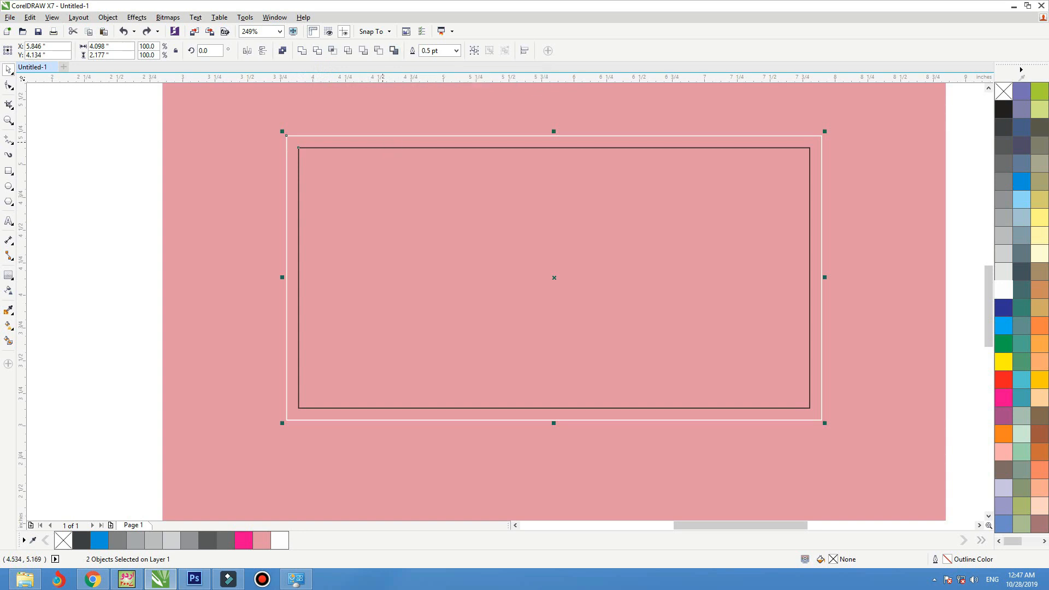
Step: Combine the white-outlined rectangle and the separated contour into one curve, undoing the trial move
right_click(384, 144)
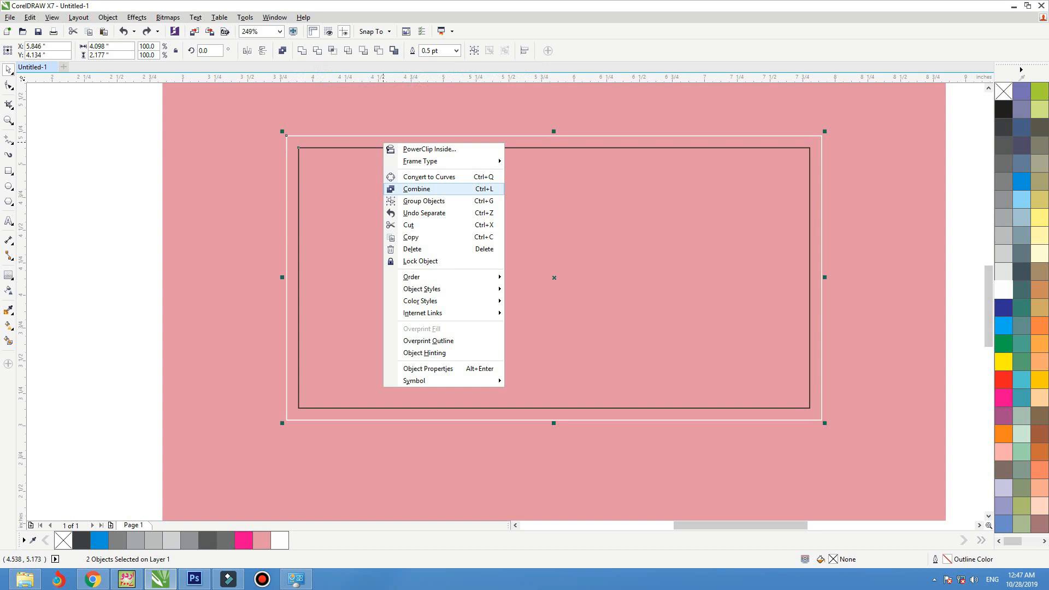
key(Escape)
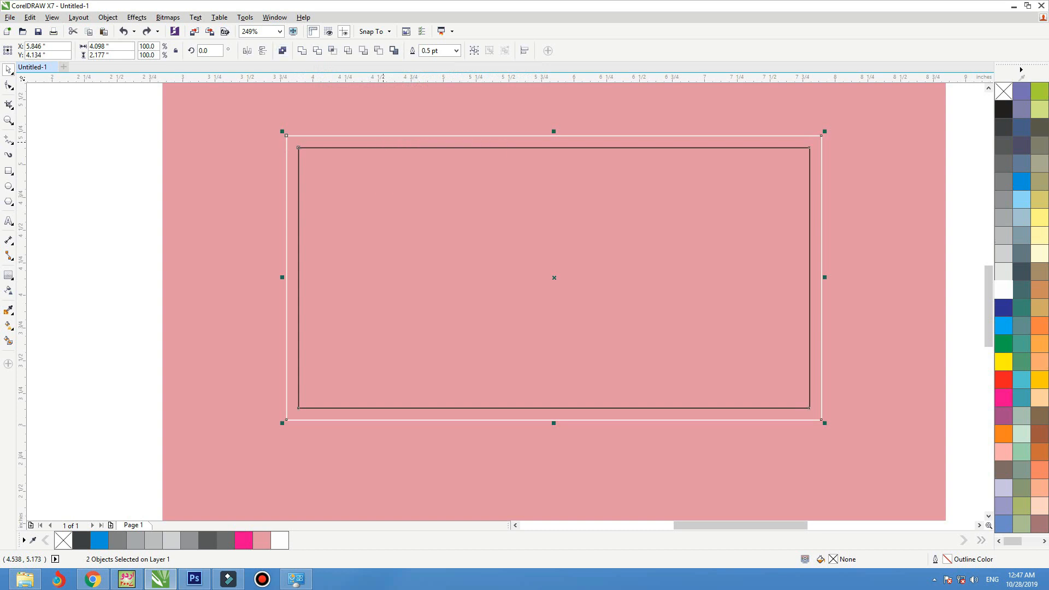
key(ctrl+l)
drag(383, 144, 310, 148)
key(ctrl+z)
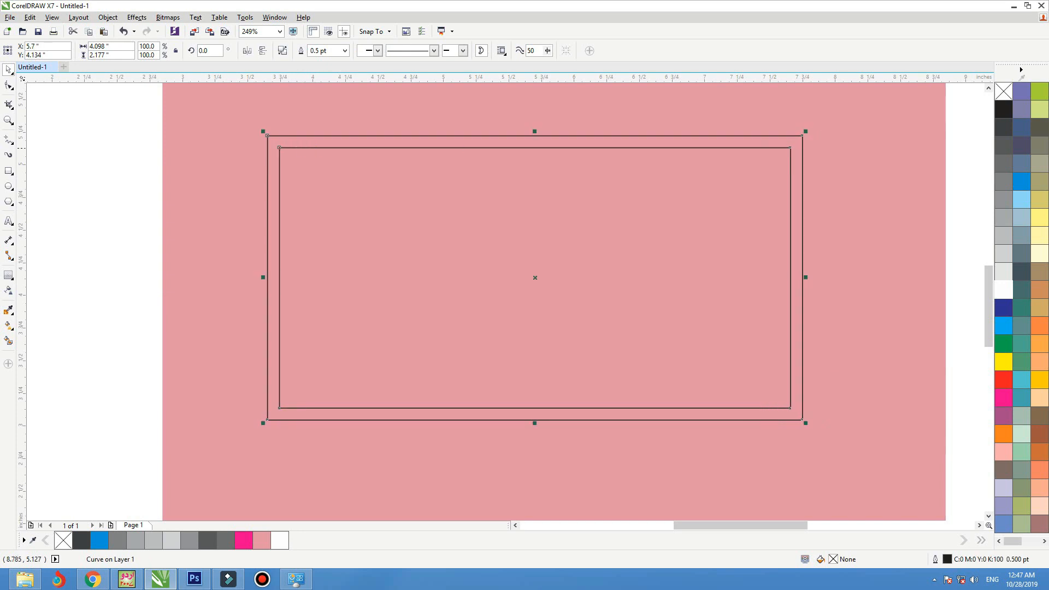
Step: Undo the trial move of the combined frame, fill the frame white and remove its outline
key(ctrl+z)
click(1004, 290)
right_click(1004, 91)
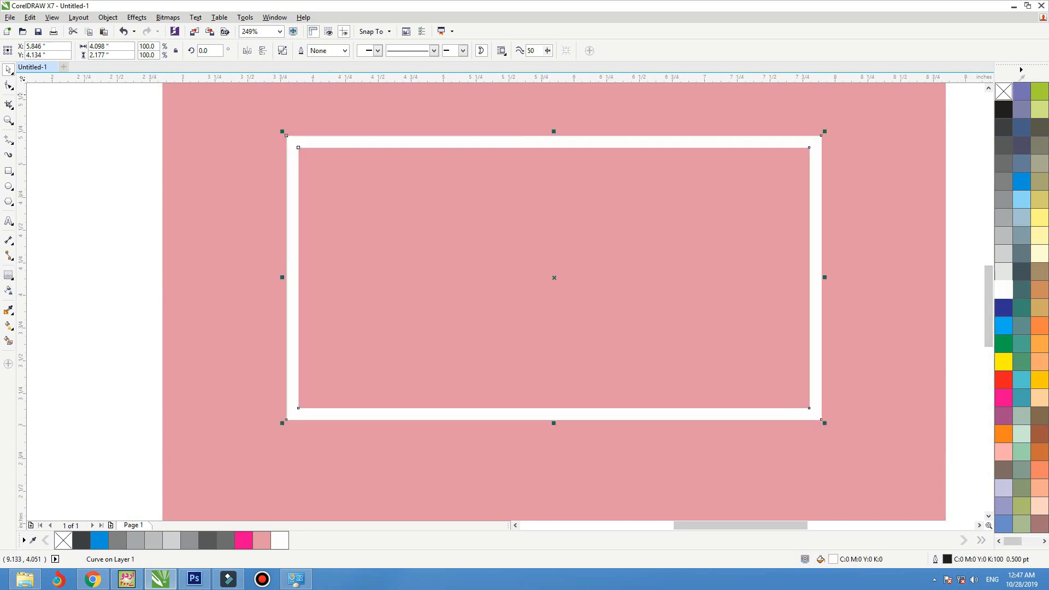
scroll(817, 185, down, 1)
shift+click(846, 200)
click(907, 235)
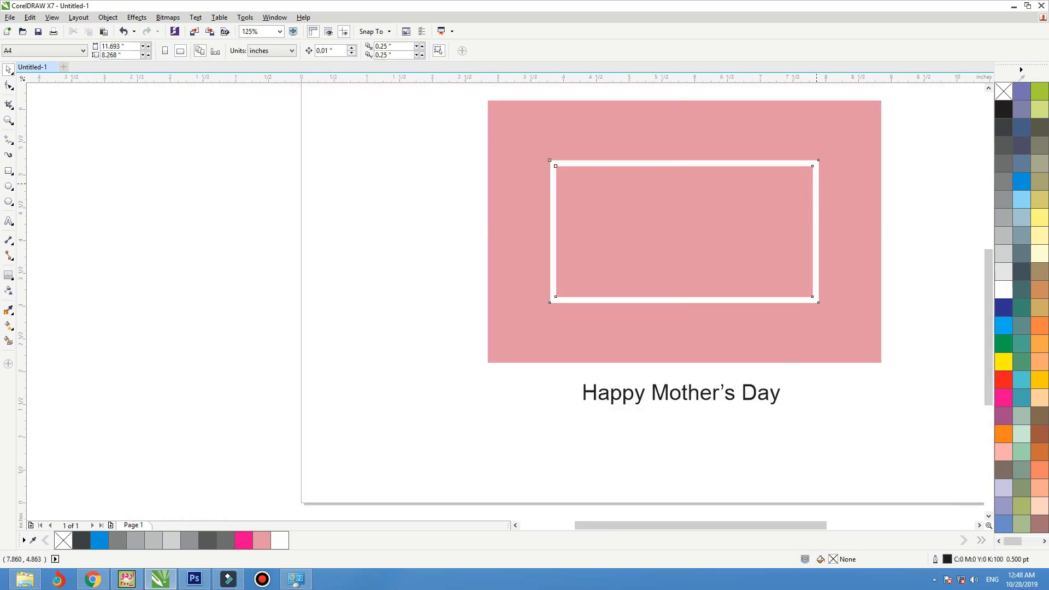
Step: Add a drop shadow to the white frame with an opacity of 88 and a feathering of 5
click(816, 184)
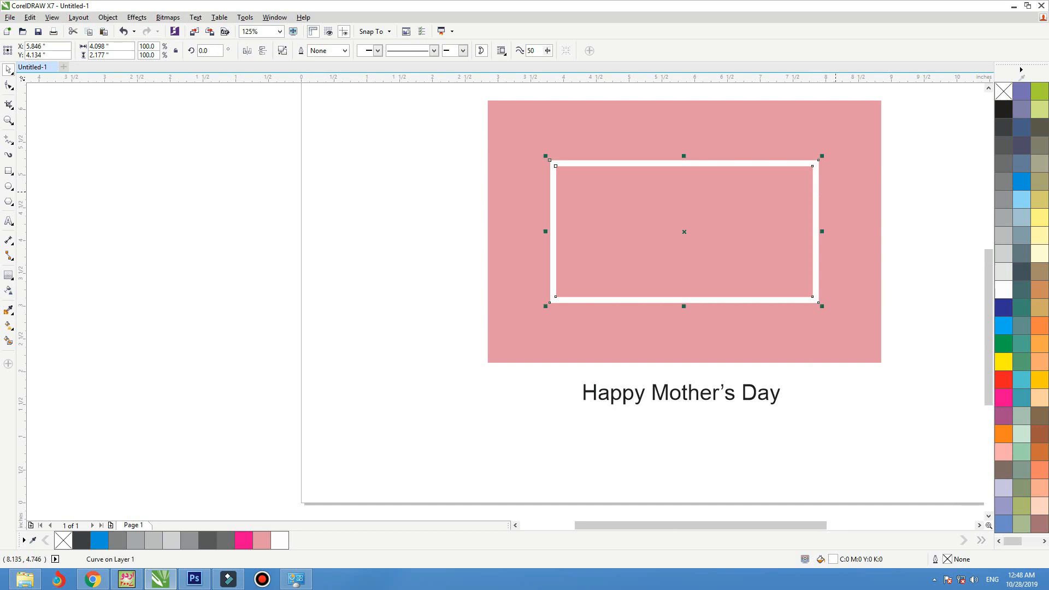
click(8, 275)
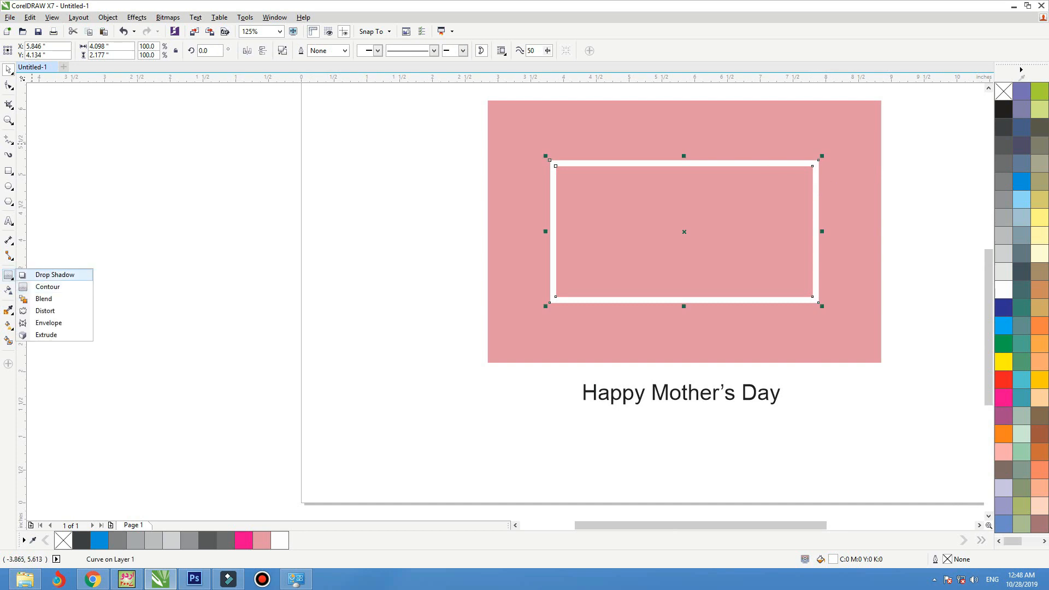
click(52, 274)
drag(683, 231, 660, 248)
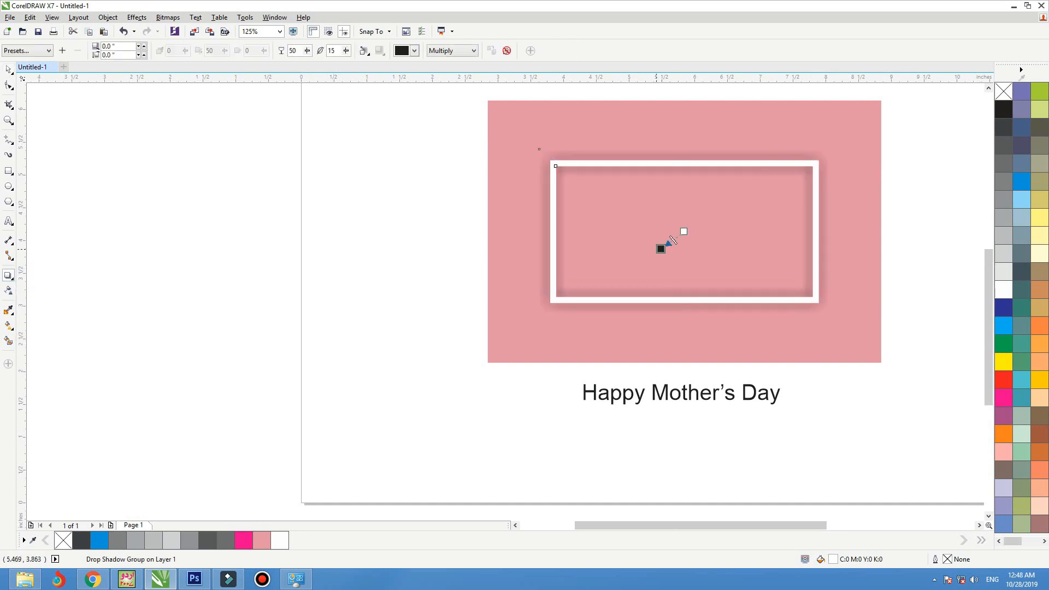
double_click(293, 51)
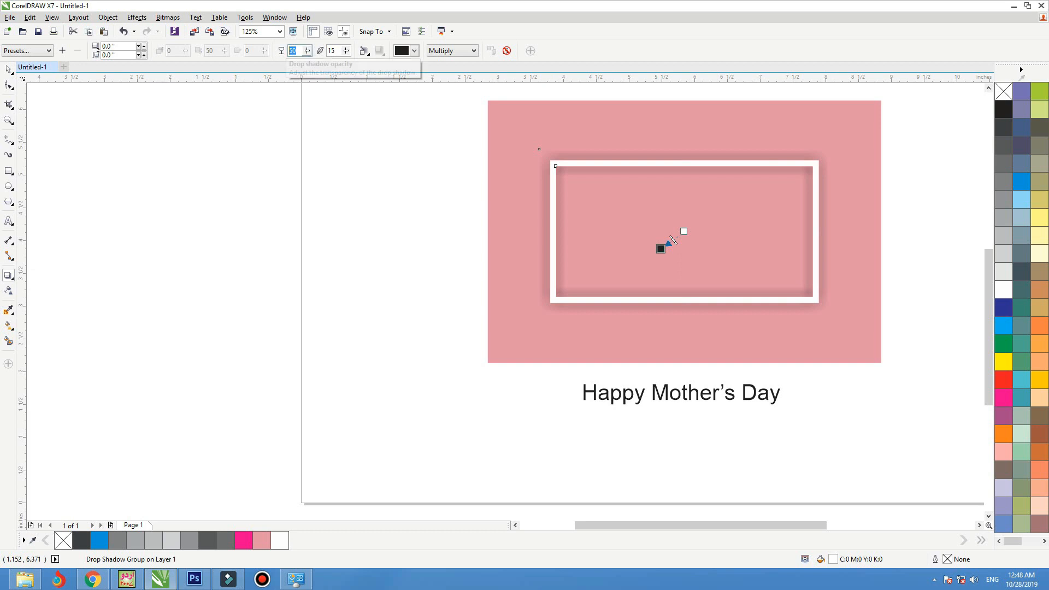
text(88)
key(Tab)
text(5)
key(Return)
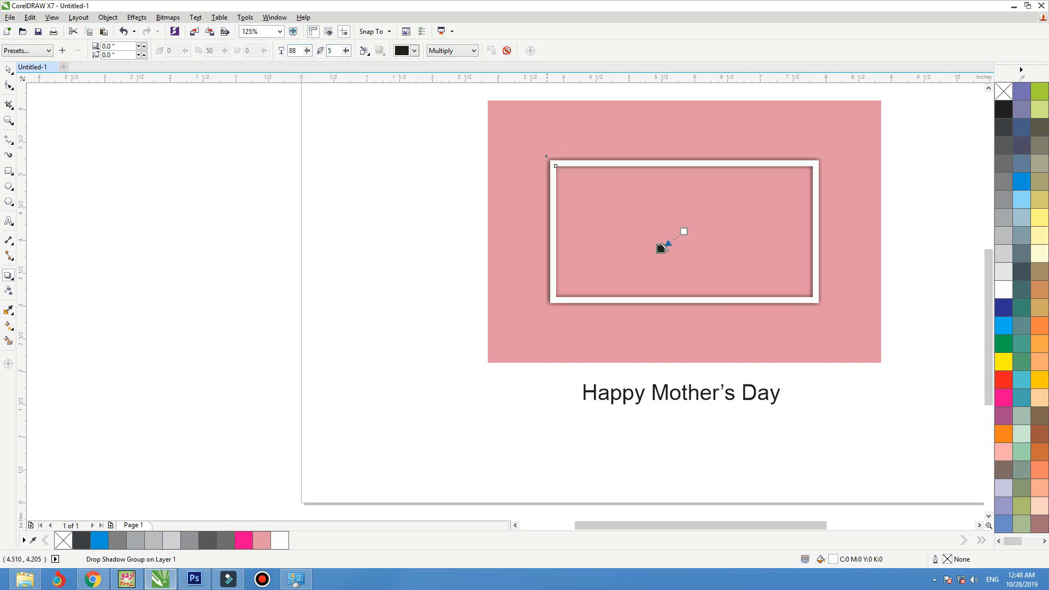
Step: Separate the drop shadow from the white frame and shift it about 0.07 inch down, undoing the first trial move
key(shift+F2)
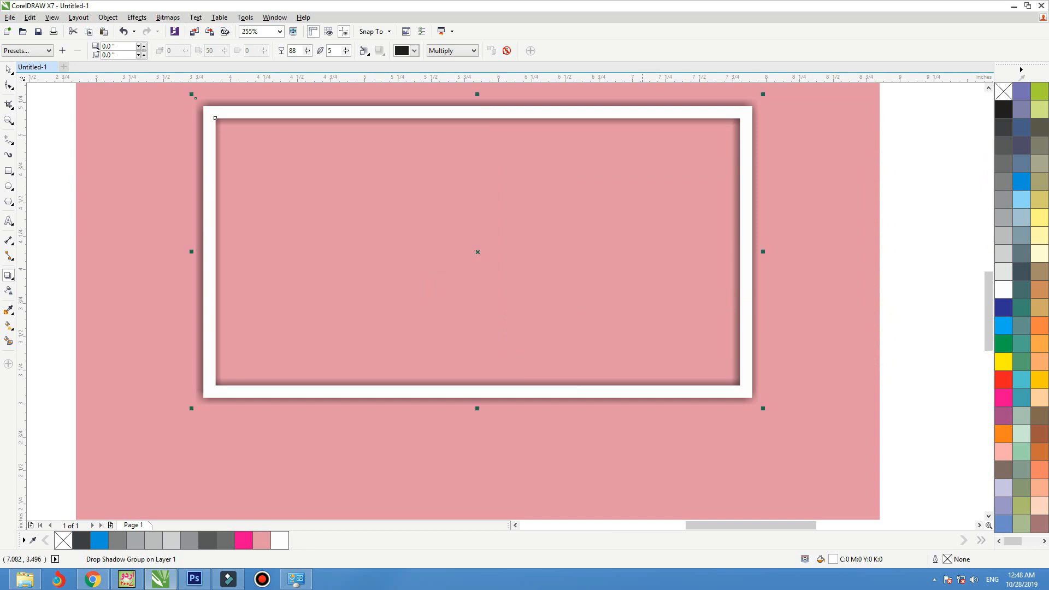
key(space)
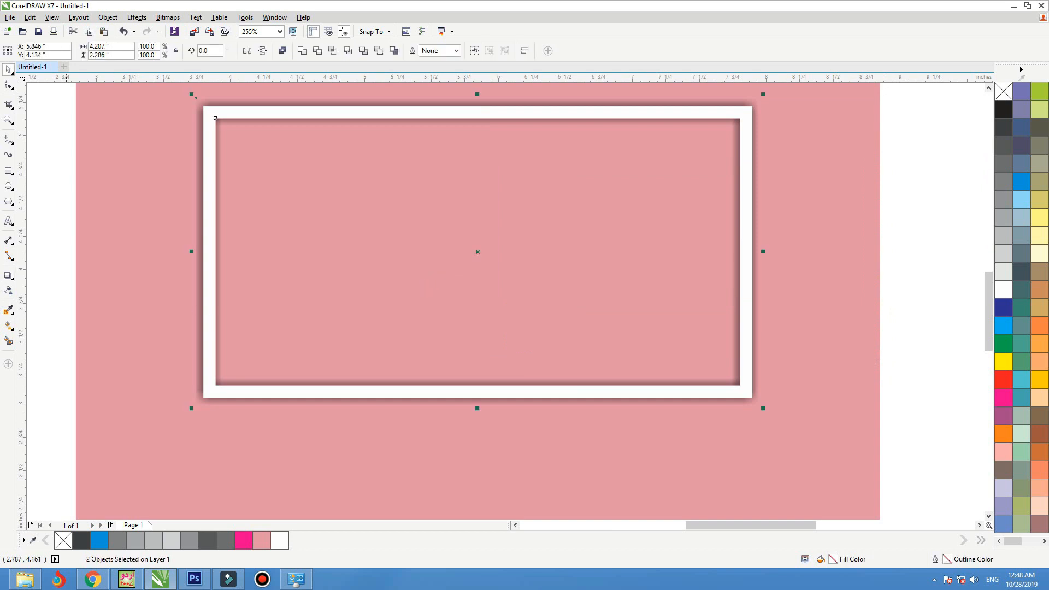
key(Escape)
drag(347, 246, 343, 250)
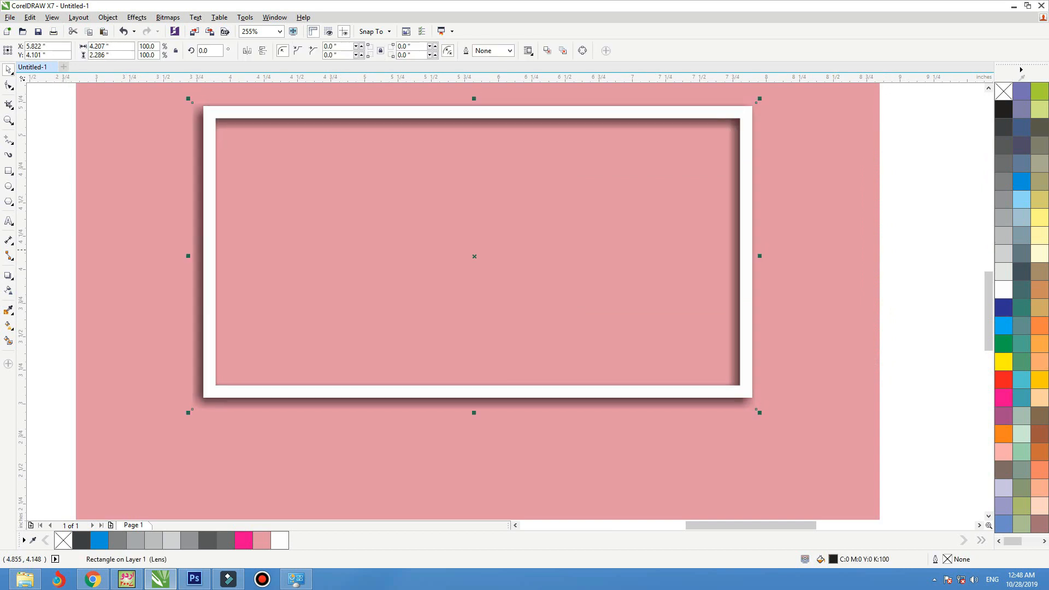
key(ctrl+z)
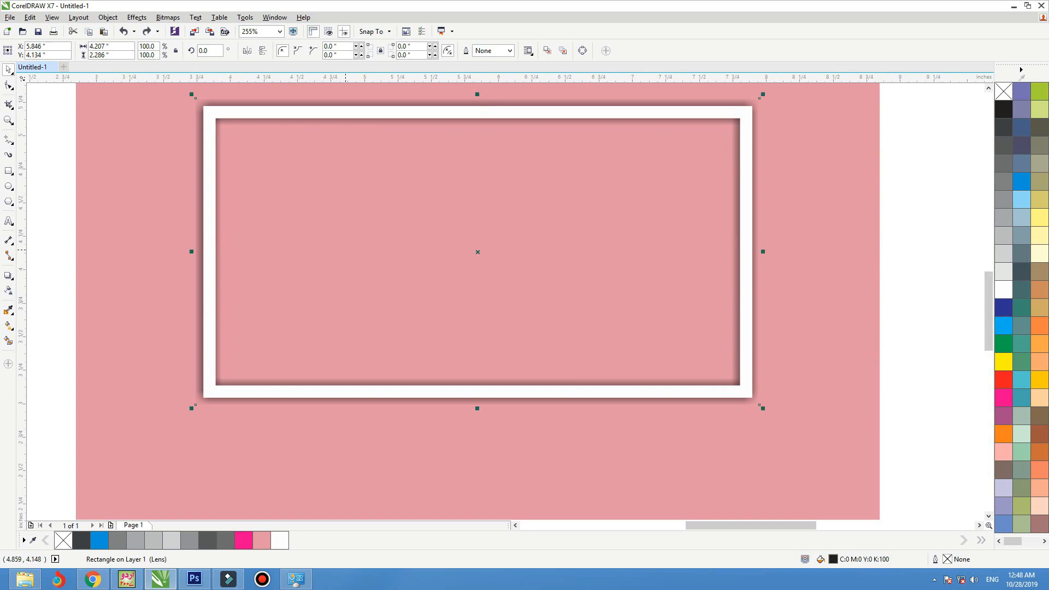
drag(360, 243, 361, 254)
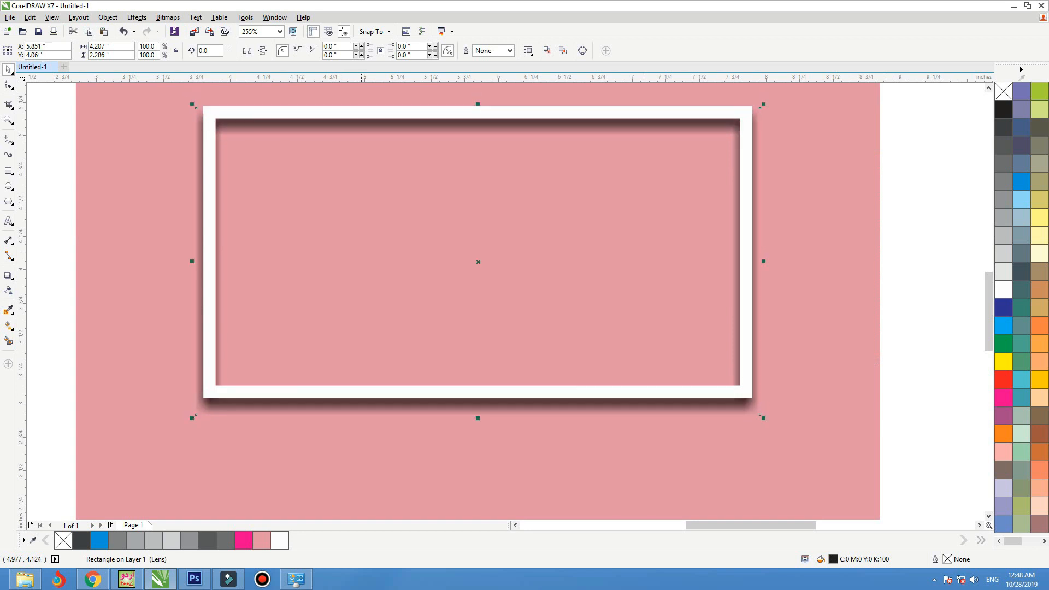
Step: Convert the separated shadow to a 300 dpi CMYK bitmap with anti-aliasing and a transparent background
click(168, 17)
click(208, 30)
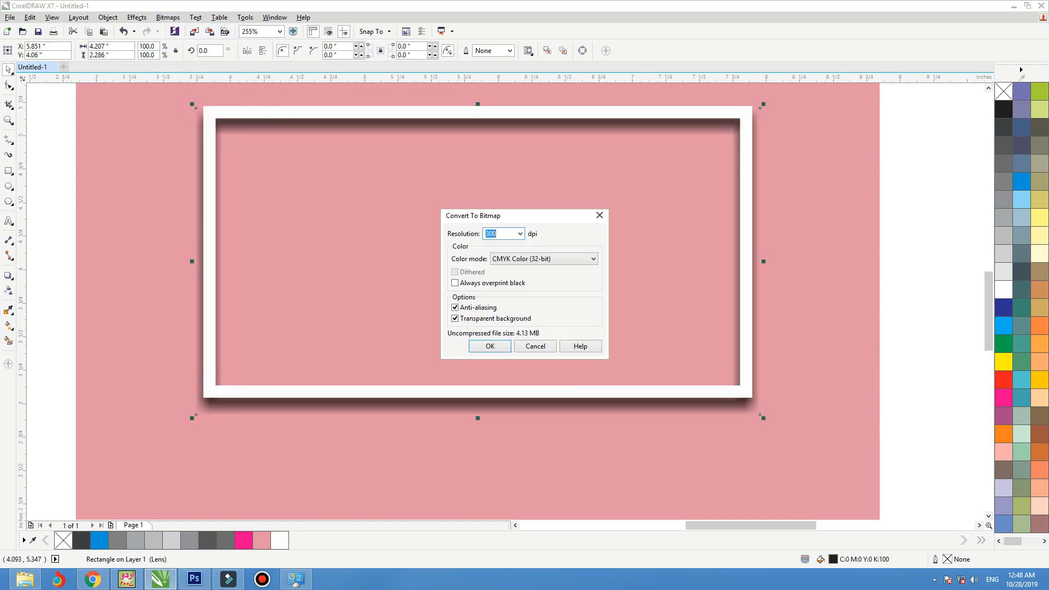
key(Return)
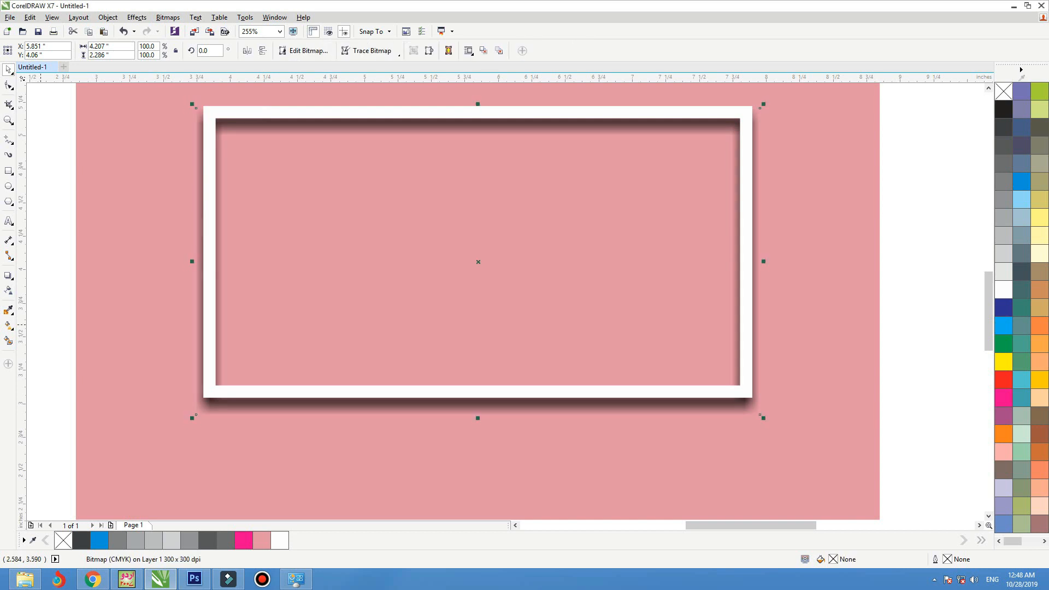
Step: Apply a uniform transparency of 70 to the shadow bitmap
click(23, 50)
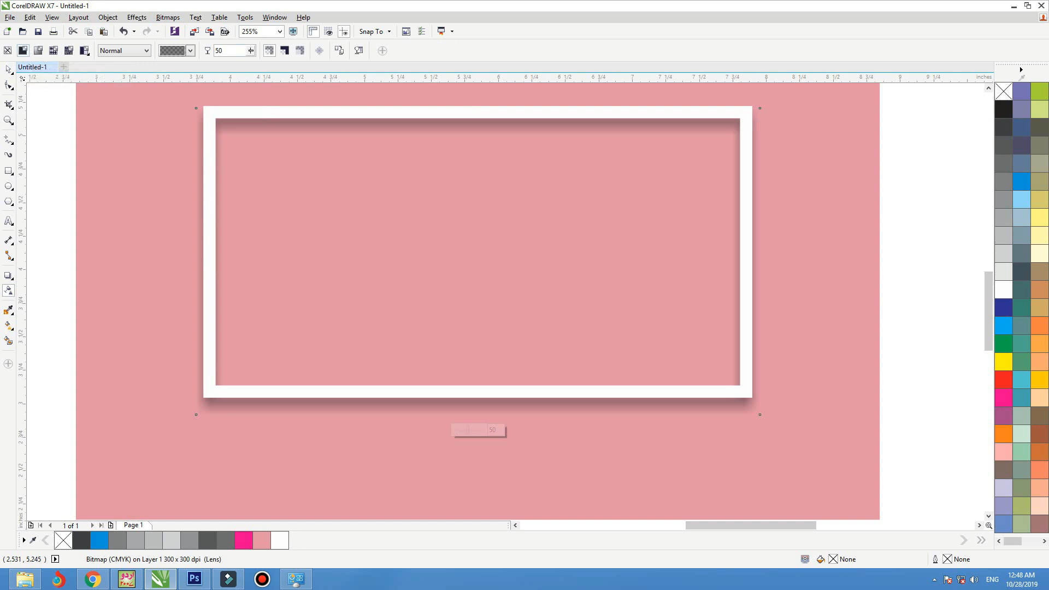
double_click(220, 50)
text(60)
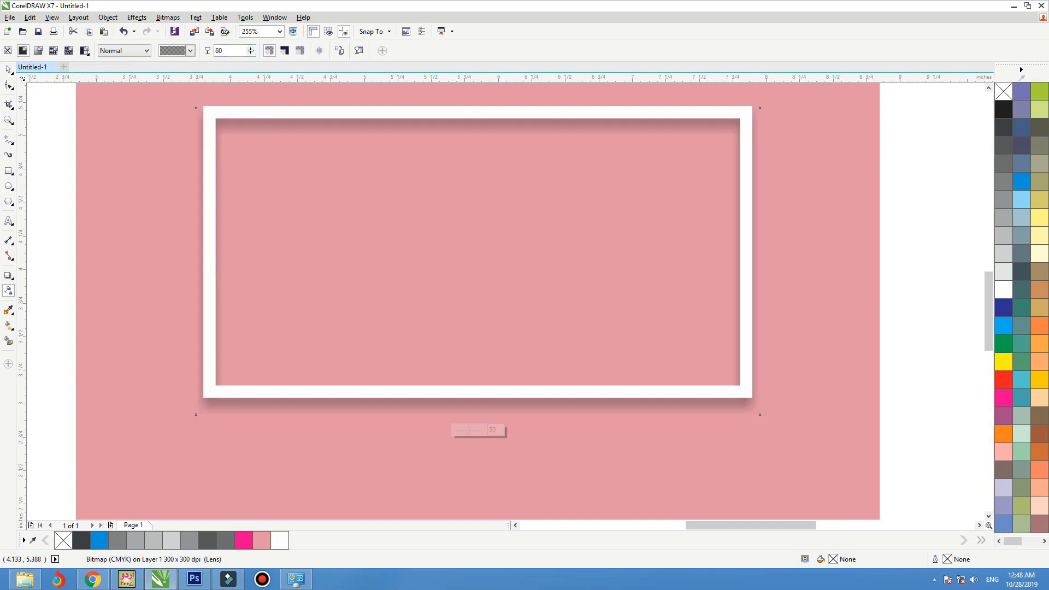
text(7)
key(Return)
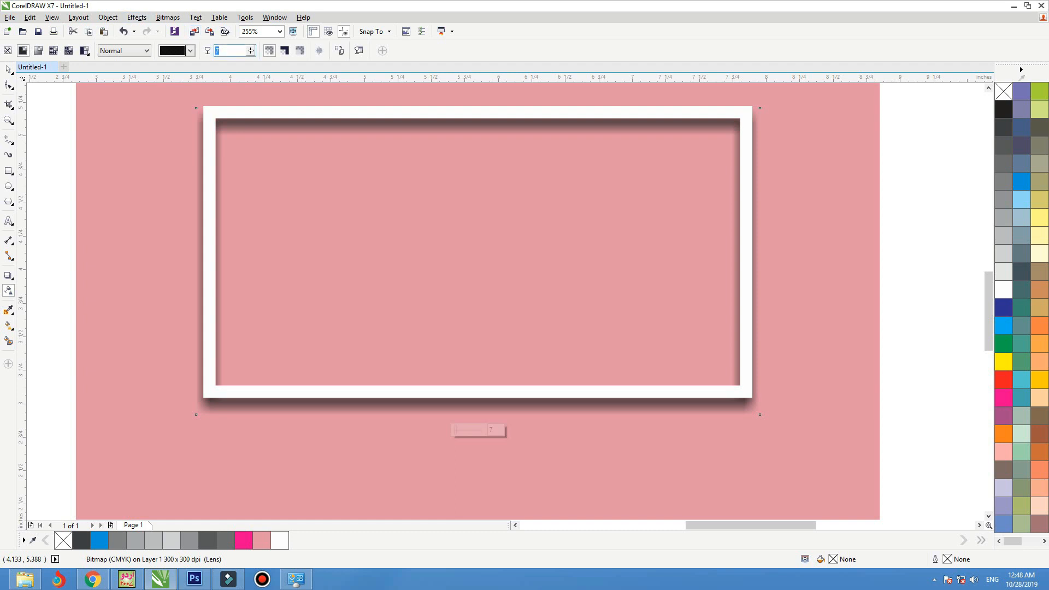
text(0)
key(Return)
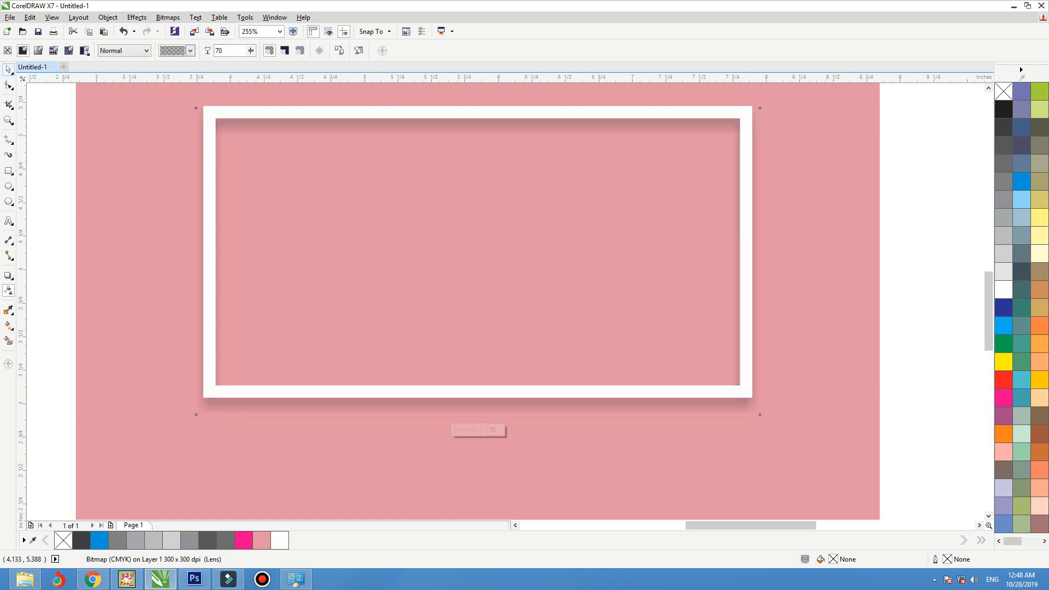
click(8, 69)
Step: Convert the transparent shadow to a bitmap again, undoing the trial move made before it
scroll(318, 281, down, 1)
click(319, 282)
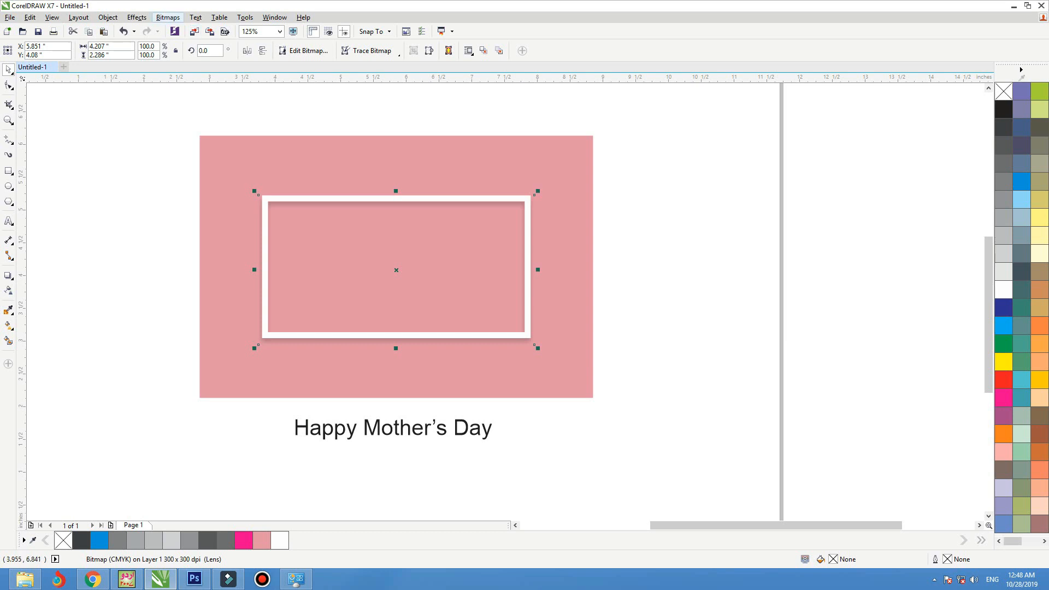
drag(373, 283, 348, 287)
key(ctrl+z)
click(168, 16)
click(178, 29)
click(502, 344)
click(664, 331)
Step: Move the Happy Mother's Day text slightly to the left beneath the card
key(F4)
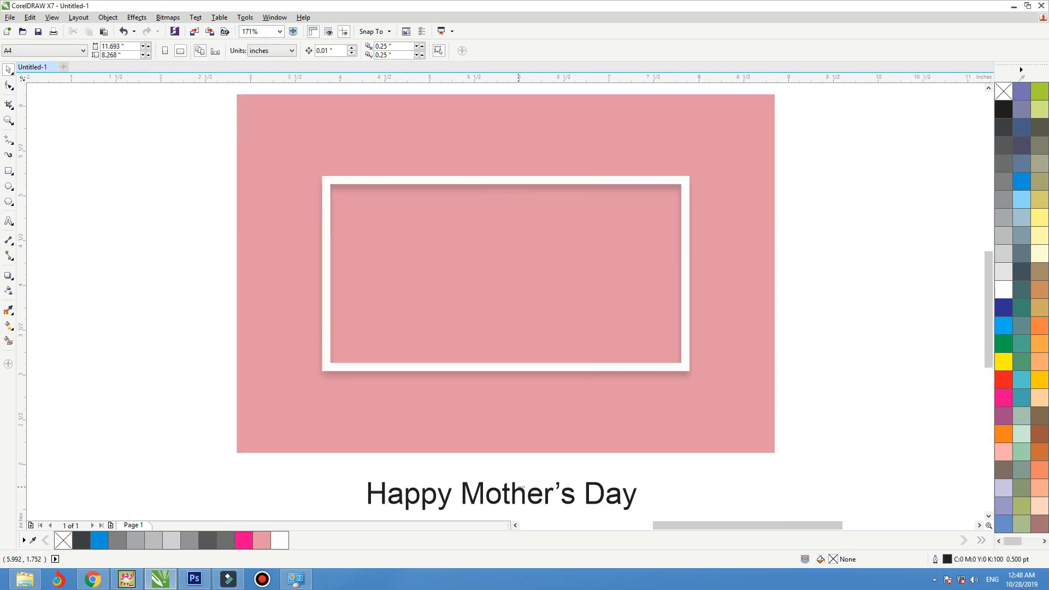
drag(519, 487, 510, 486)
click(34, 207)
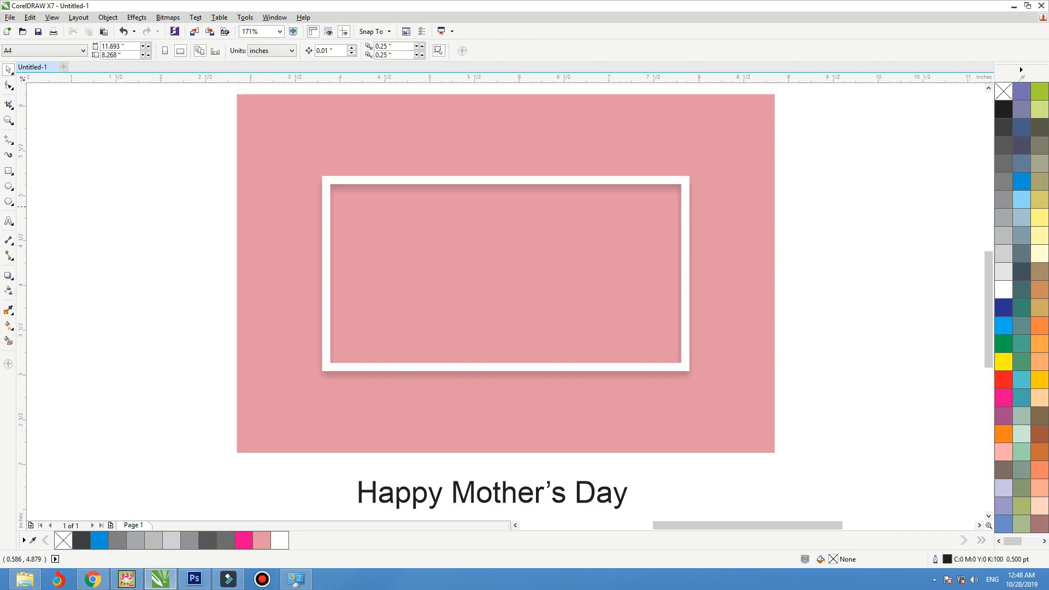
Step: Draw a heart with the Basic Shapes tool beside the card, about 0.99 inch wide and 1.18 inches high
click(8, 201)
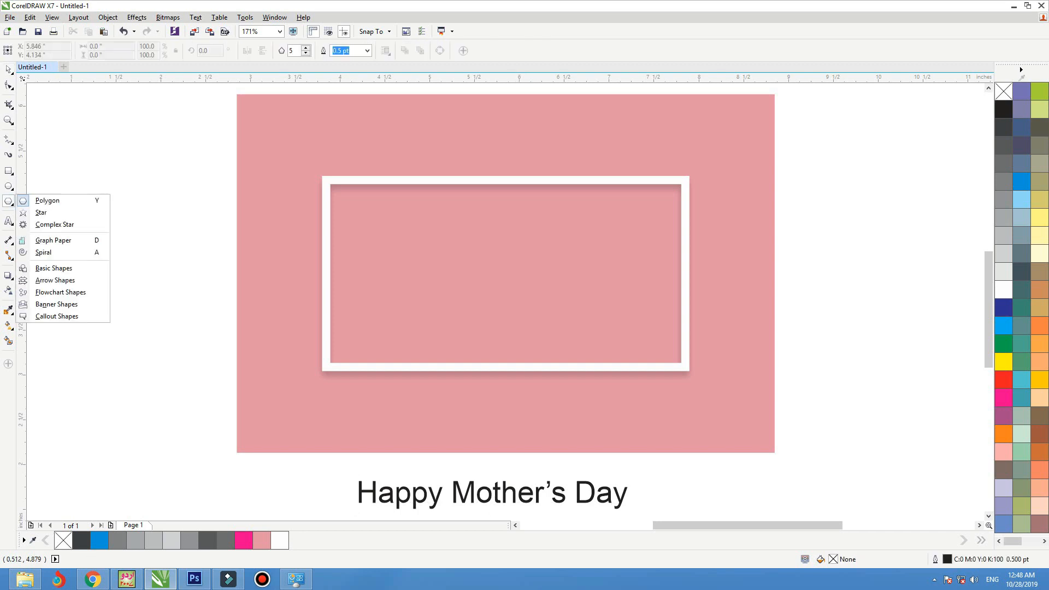
click(54, 268)
click(283, 50)
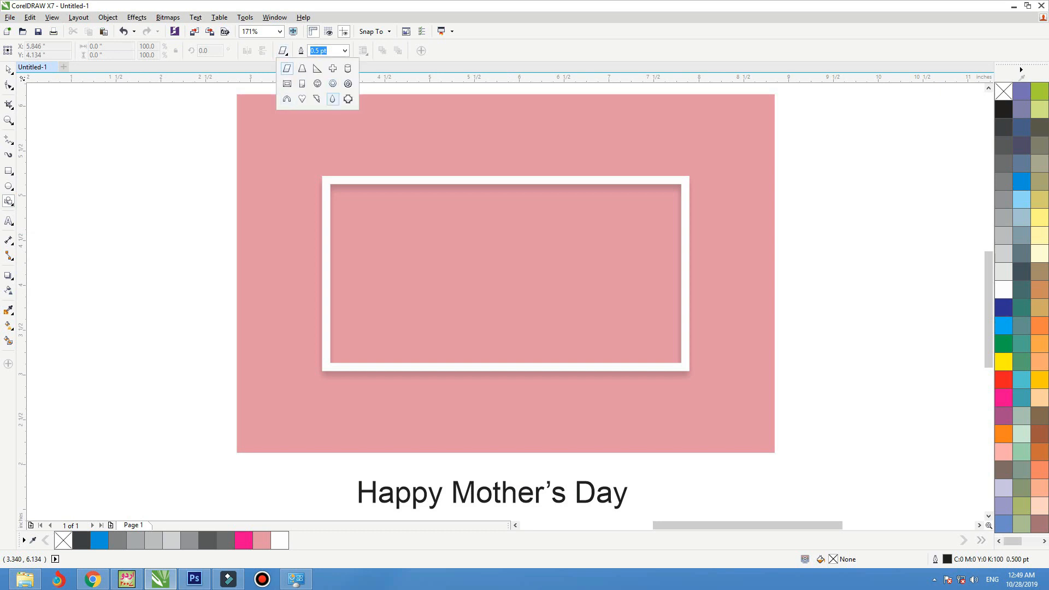
click(302, 98)
drag(105, 136, 195, 242)
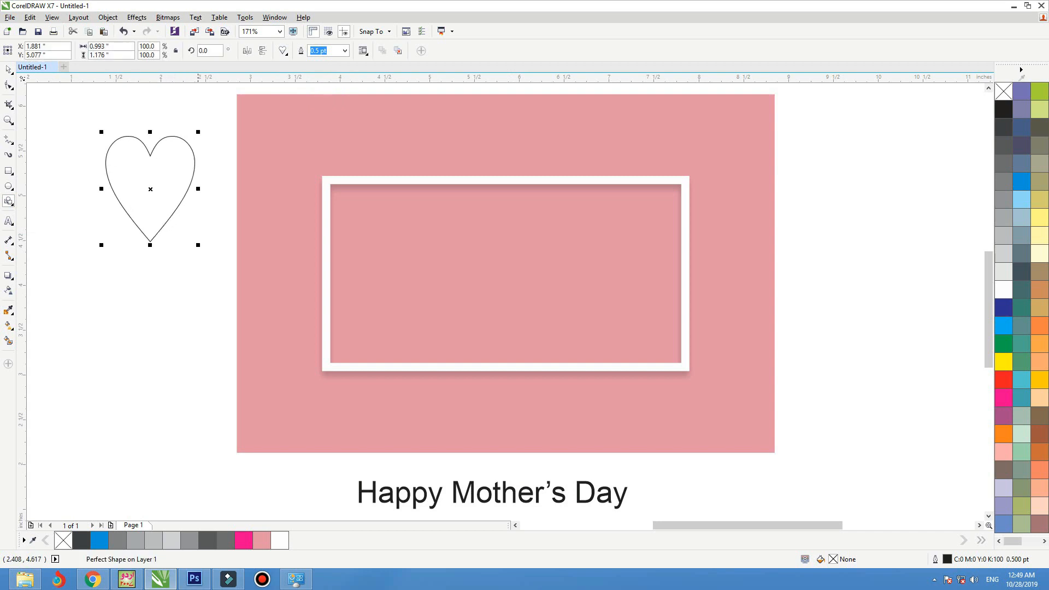
key(space)
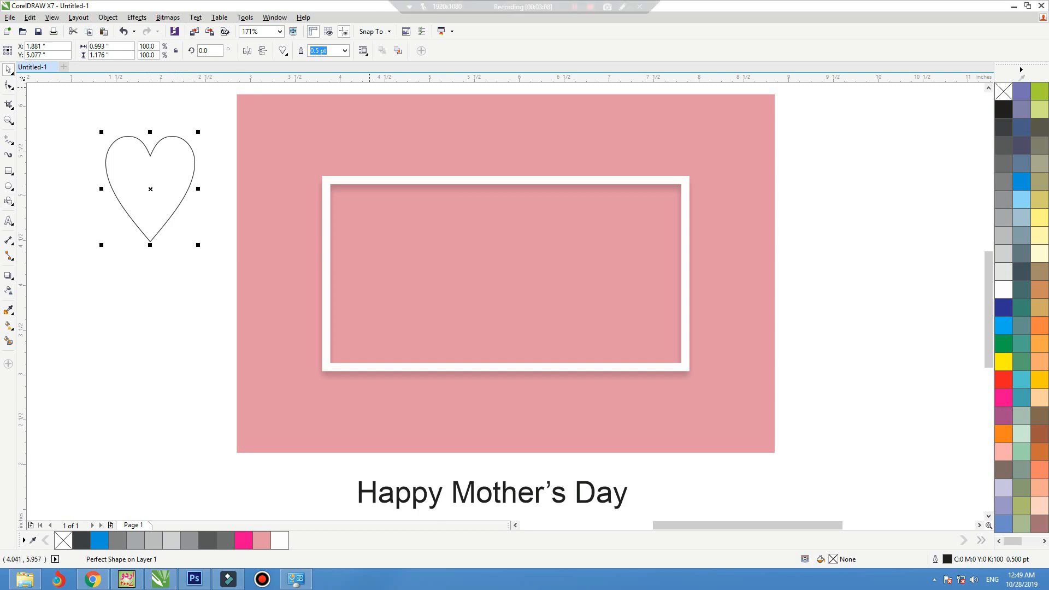
Step: Move the heart to the blank area beyond the card's upper-right corner and place its rotation centre on its bottom tip
scroll(156, 202, down, 3)
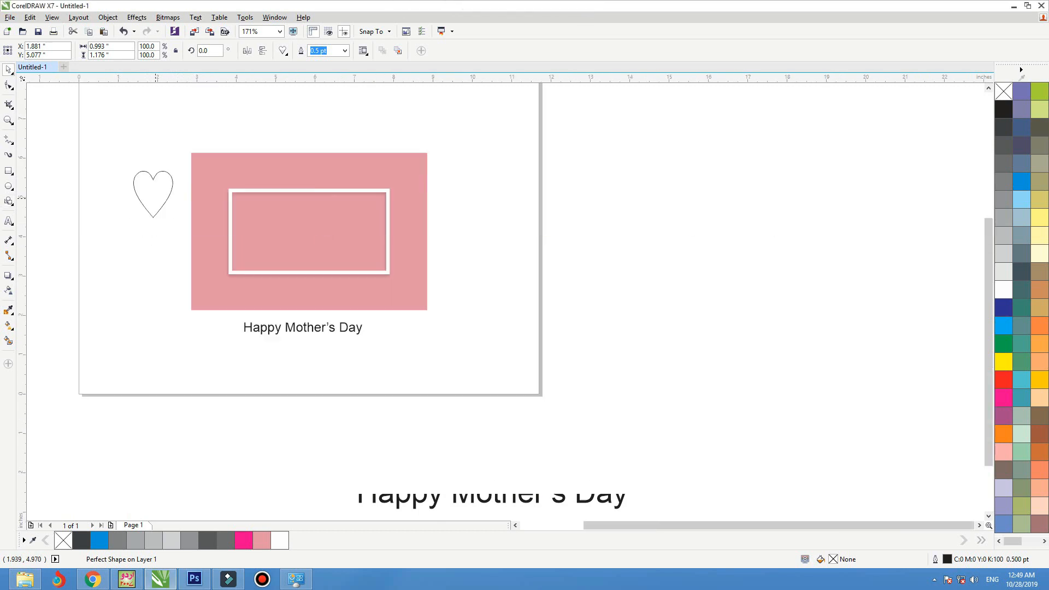
drag(155, 197, 463, 128)
scroll(463, 94, up, 2)
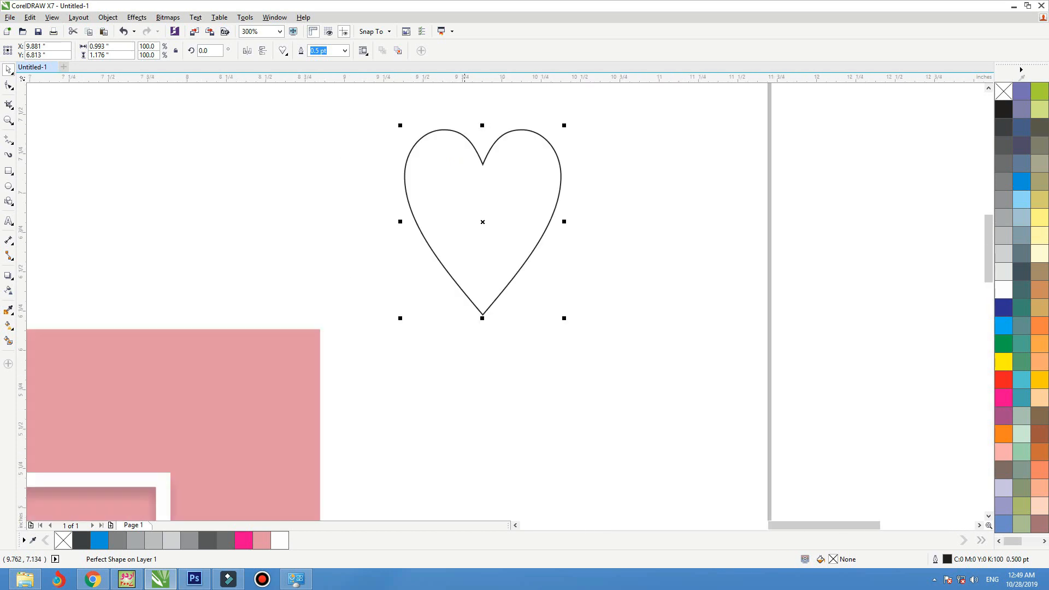
drag(482, 222, 461, 141)
scroll(465, 216, down, 1)
click(470, 194)
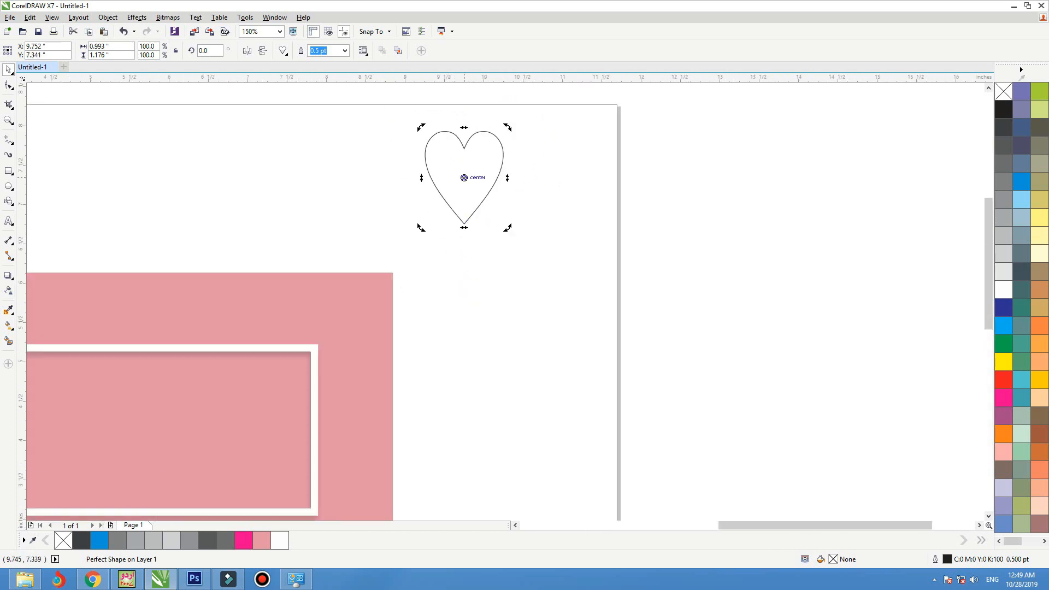
drag(464, 177, 464, 224)
Step: Try to form a flower from repeated rotated copies of the heart around its bottom tip, and undo all the copies
drag(512, 132, 576, 250)
key(ctrl+r)
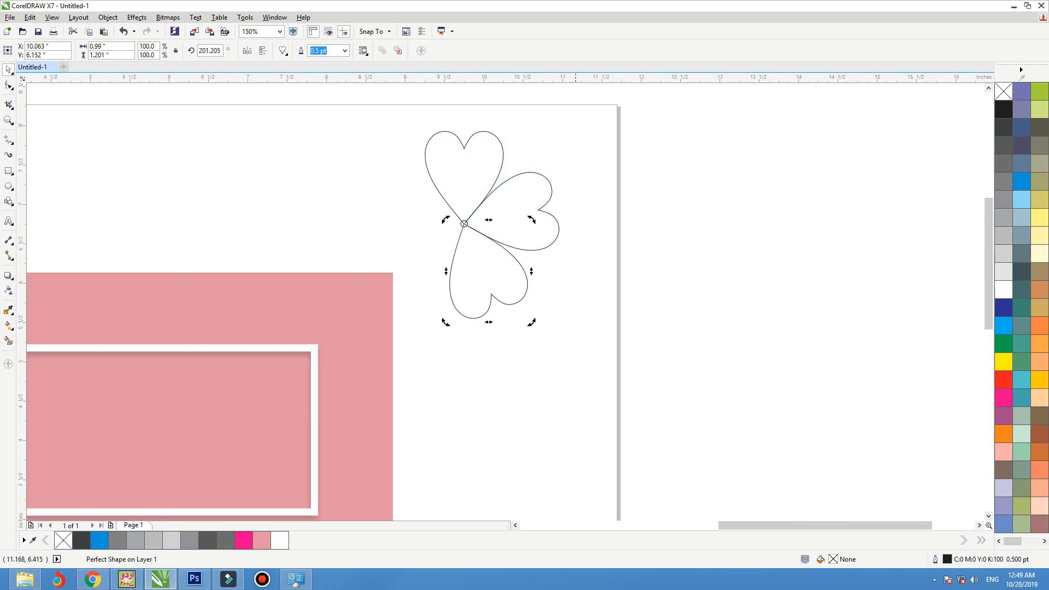
key(ctrl+r)
key(ctrl+r)
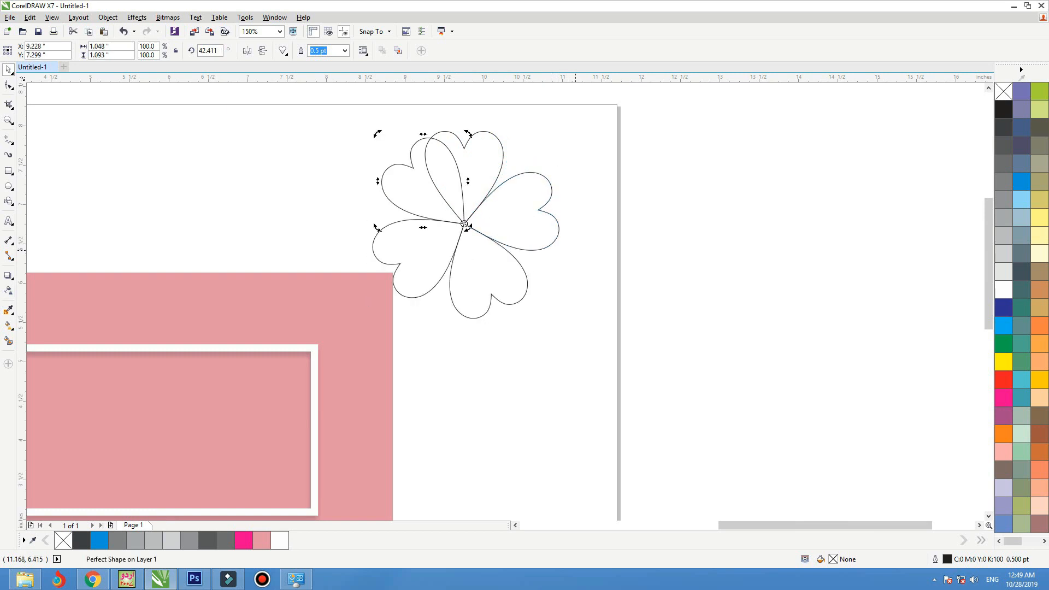
key(ctrl+z)
key(ctrl+z)
key(ctrl+z)
key(ctrl+z)
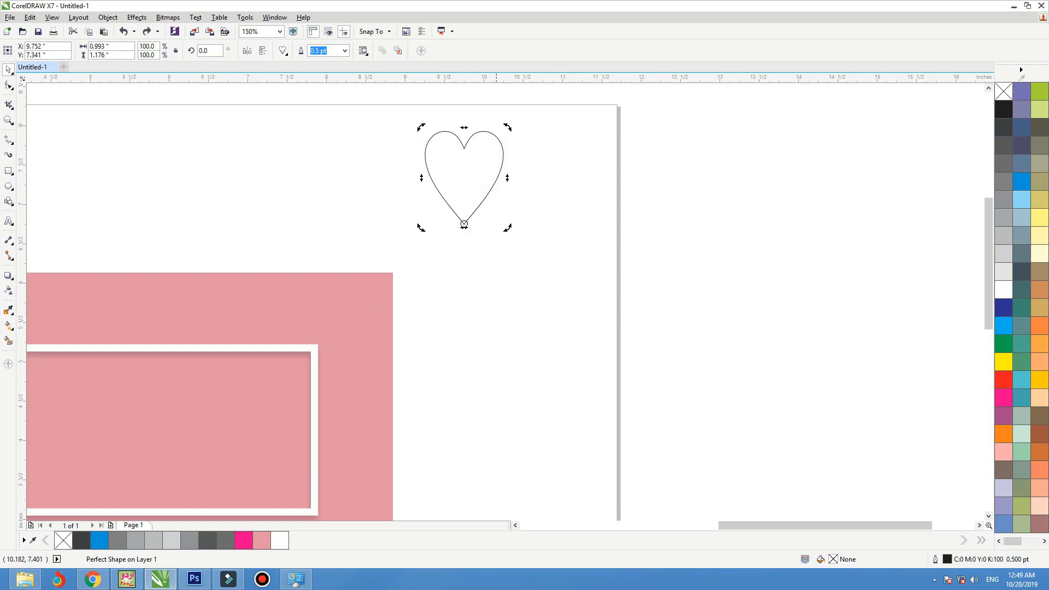
Step: Narrow the heart to about 0.84 inch wide and make a copy rotated to about 293 degrees around its bottom tip
click(497, 169)
drag(509, 177, 496, 177)
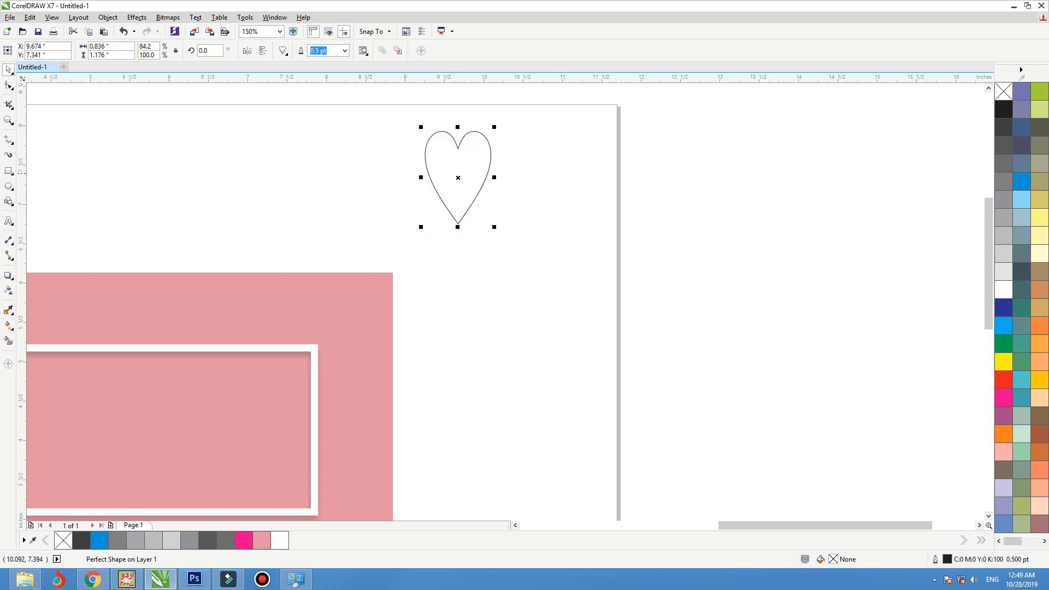
click(469, 174)
drag(495, 127, 557, 221)
Step: Try repeating the rotated heart copy three more times around the tip, and undo the repeats
key(ctrl+r)
key(ctrl+r)
key(ctrl+r)
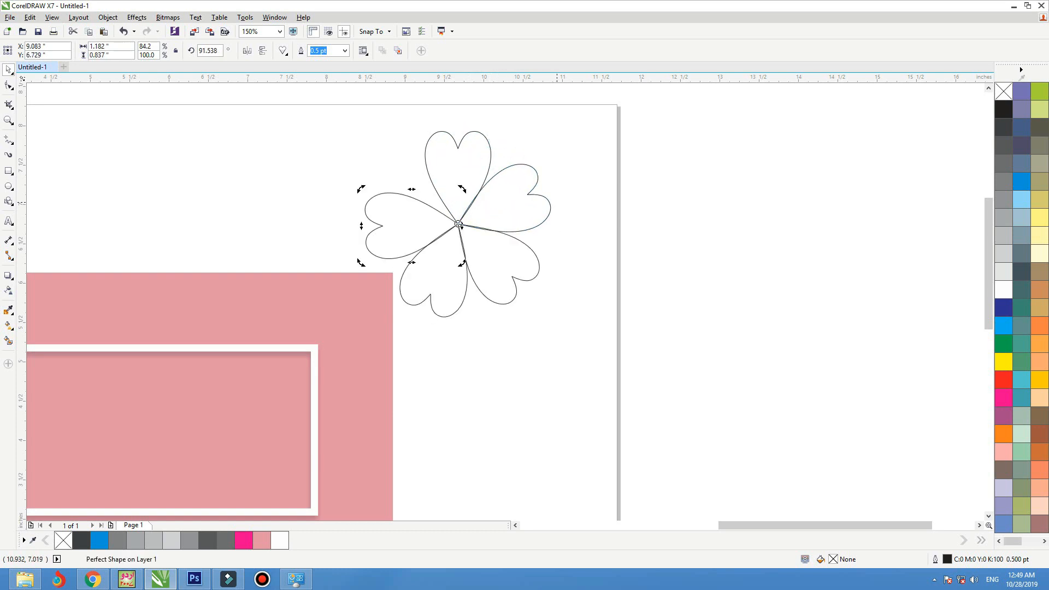
key(ctrl+z)
key(ctrl+z)
key(ctrl+z)
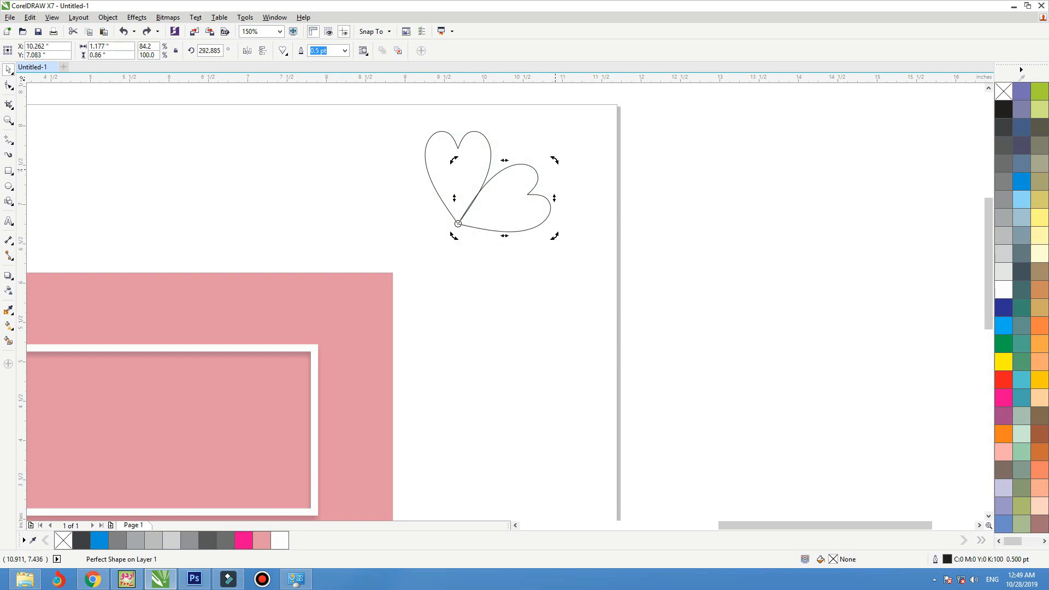
Step: Try rotating the heart copy slightly further around its bottom tip, undo that rotation, and delete the copy
drag(555, 162, 558, 170)
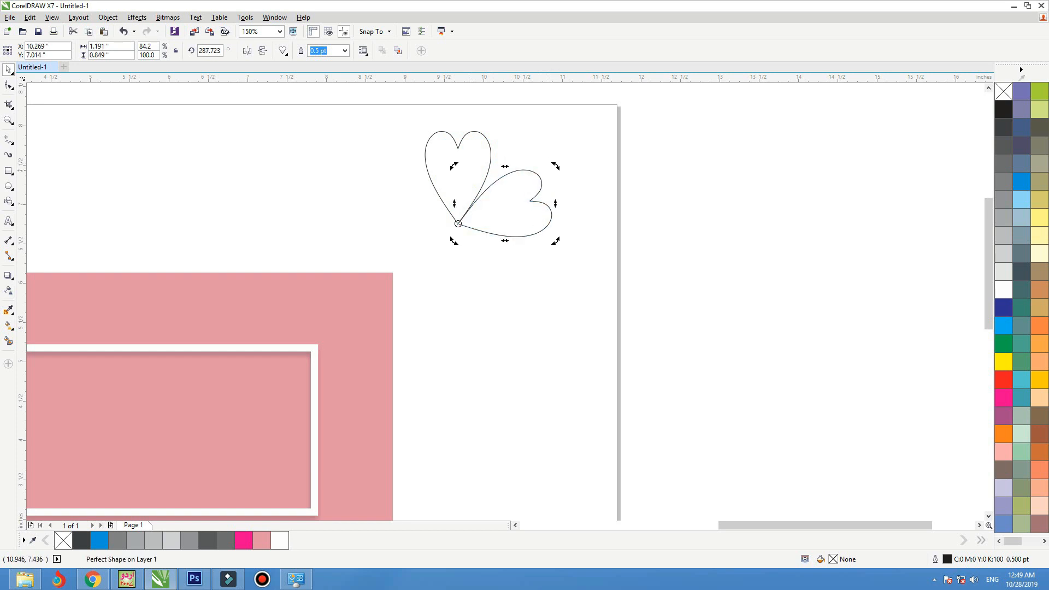
key(ctrl+z)
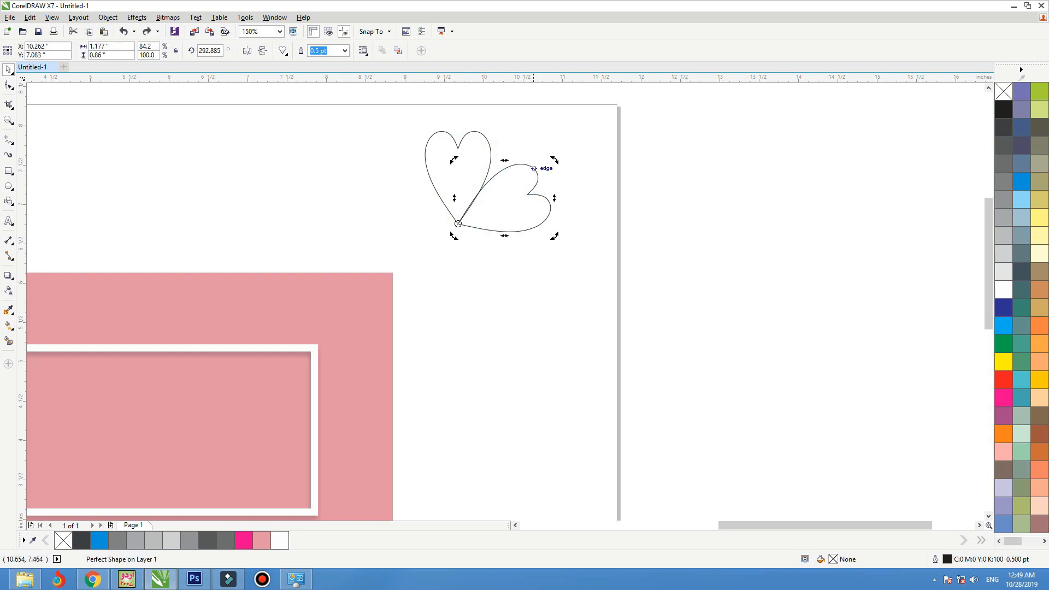
key(Delete)
Step: Copy the remaining heart rotated about 72 degrees around its bottom tip and repeat three times to form a five-petal flower
click(426, 159)
click(427, 159)
drag(494, 124, 561, 229)
key(ctrl+r)
key(ctrl+r)
key(ctrl+r)
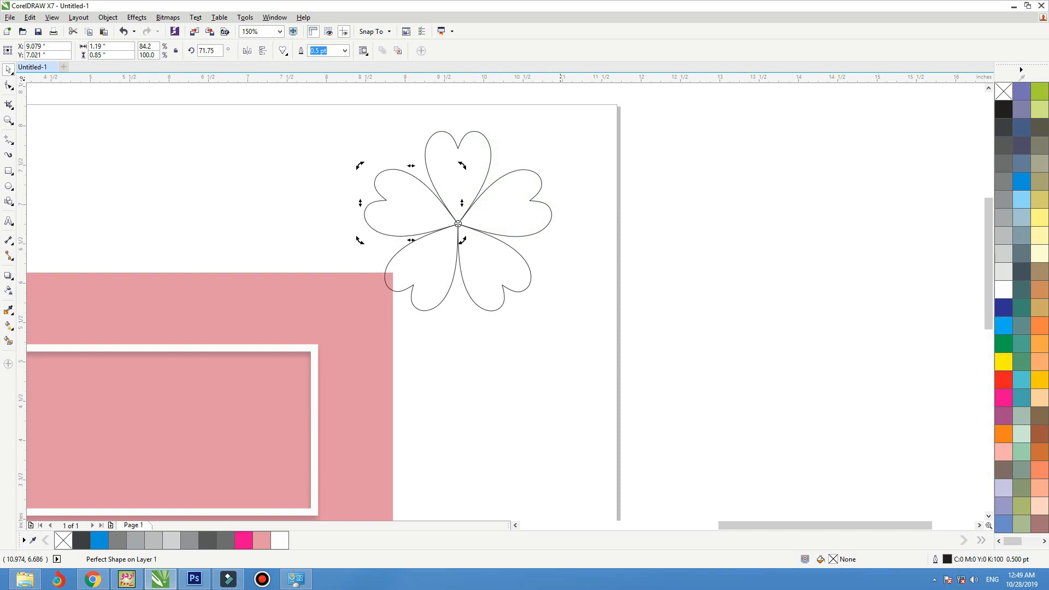
Step: Group the five heart petals and move the flower onto the upper-left corner of the white frame
drag(611, 120, 339, 336)
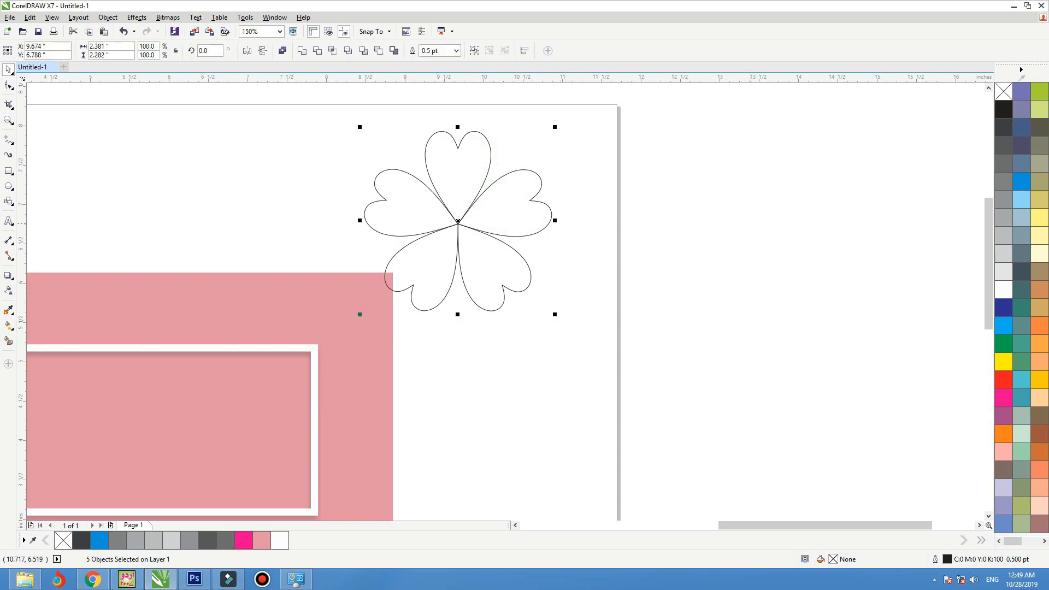
key(ctrl+g)
key(F4)
drag(727, 171, 313, 282)
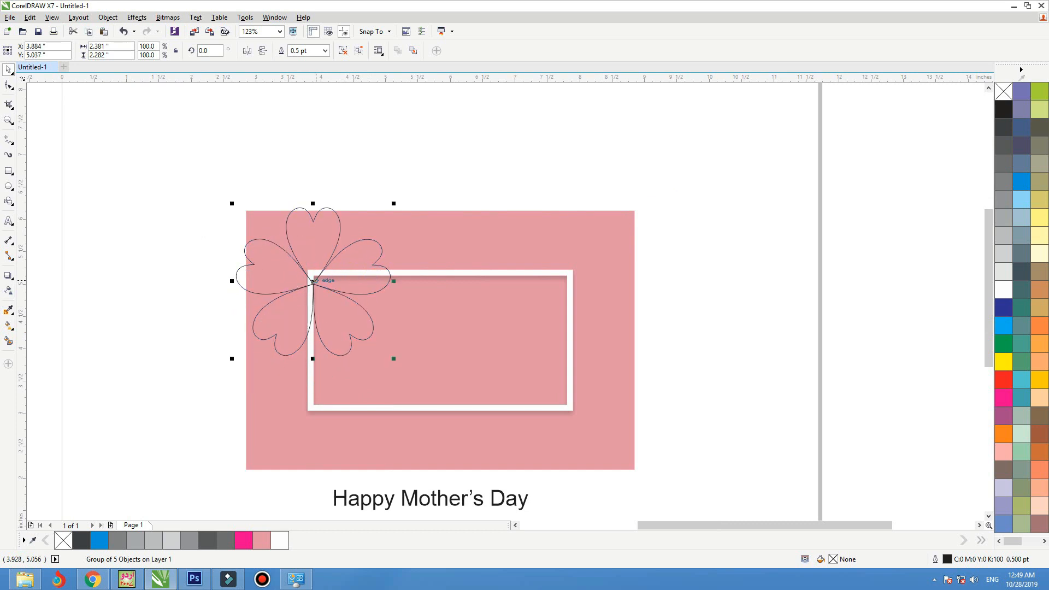
drag(313, 282, 313, 281)
Step: Fill the flower group with white and remove its outline
key(shift+F2)
click(1003, 289)
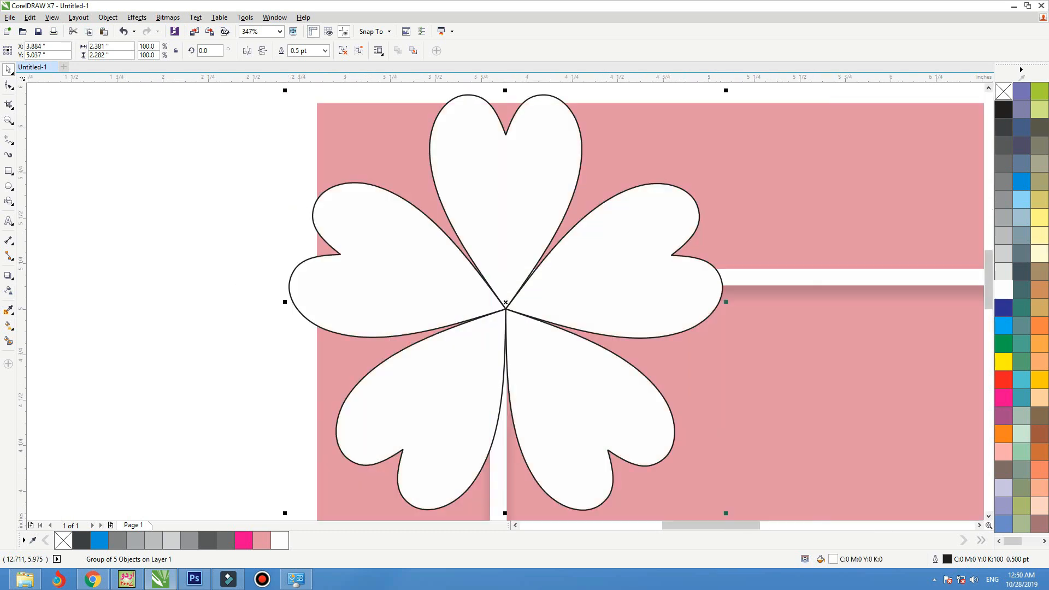
right_click(1003, 92)
Step: Scale the flower down to about 0.66 inch wide and move it outside the frame's upper-left corner
key(F3)
drag(601, 88, 533, 153)
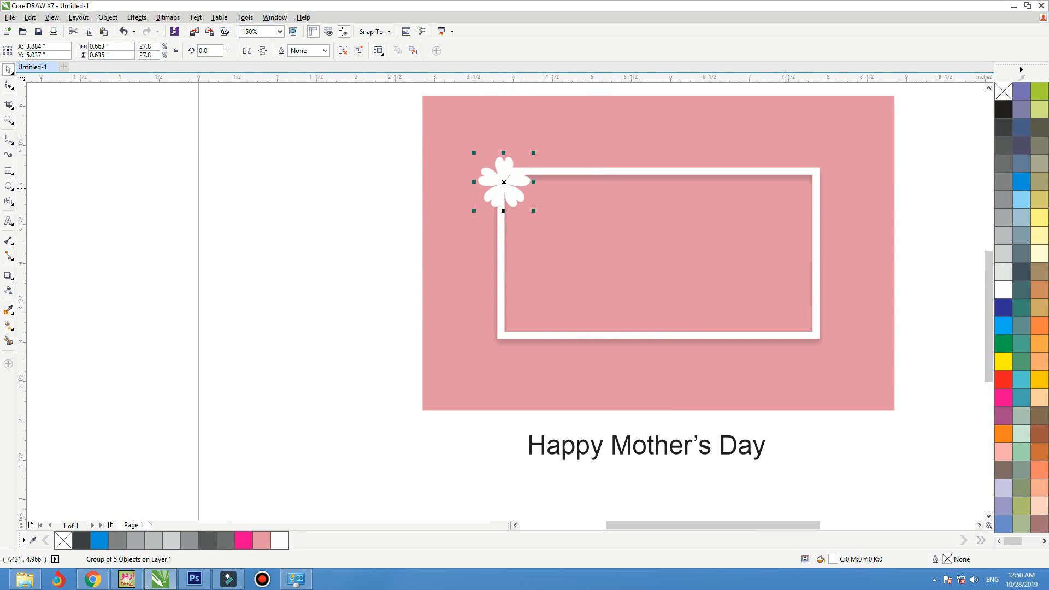
drag(513, 195, 483, 164)
Step: Add a drop shadow to the flower with an opacity of 88 and a feathering of 3
key(shift+F2)
scroll(484, 158, down, 1)
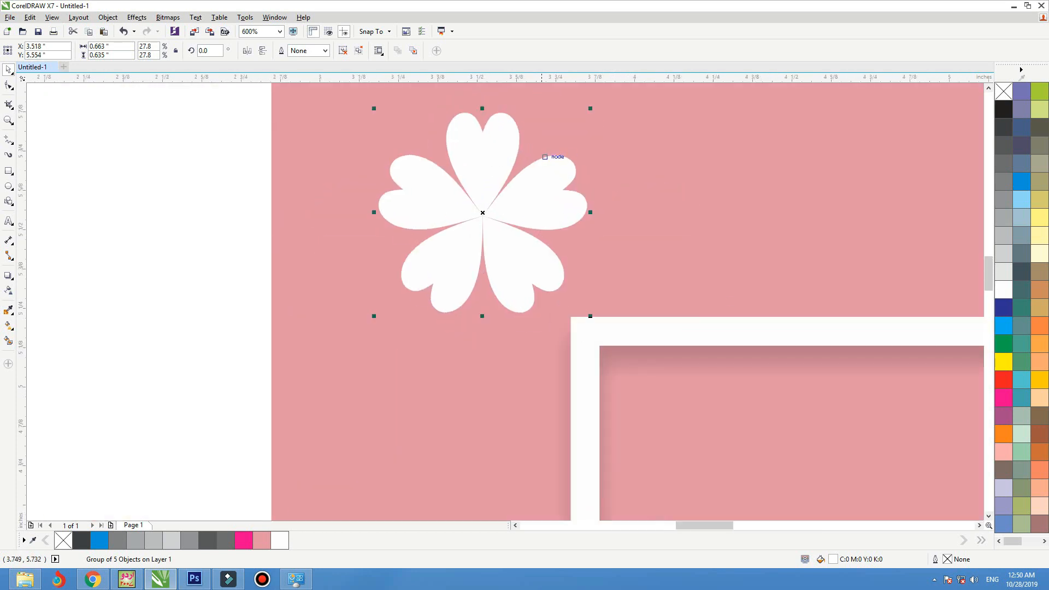
click(9, 275)
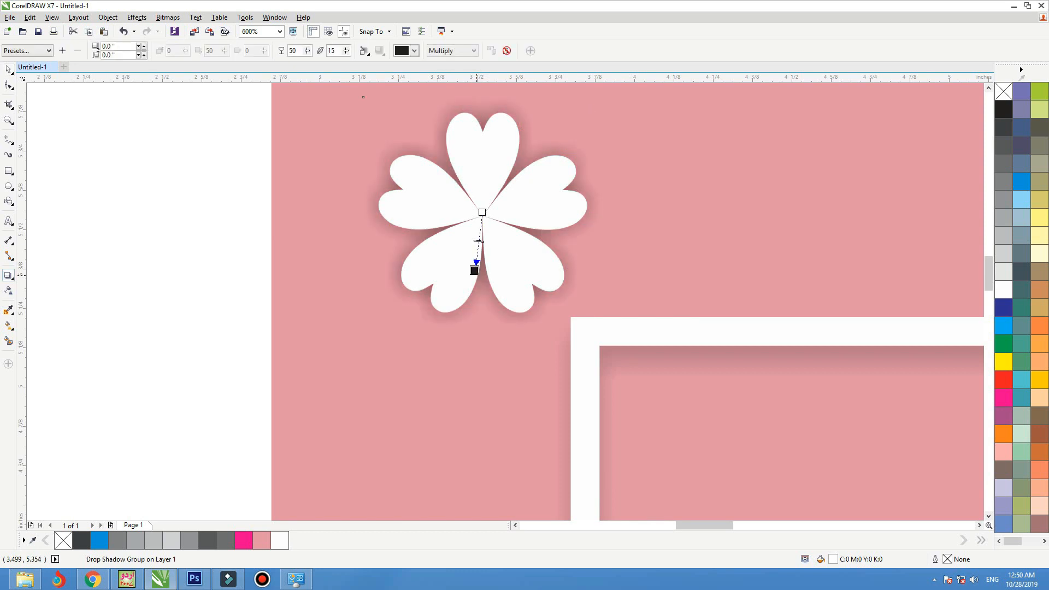
drag(482, 212, 474, 270)
key(Tab)
text(3)
key(Return)
key(space)
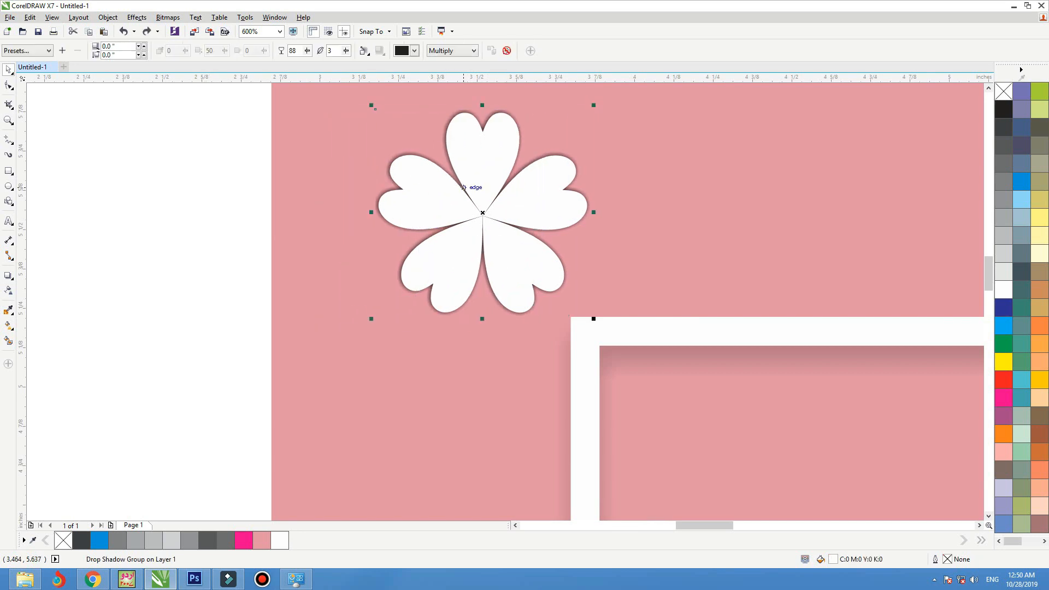
Step: Break the drop shadow apart from the flower, test the separation by moving the shadow away, and undo the move
right_click(466, 187)
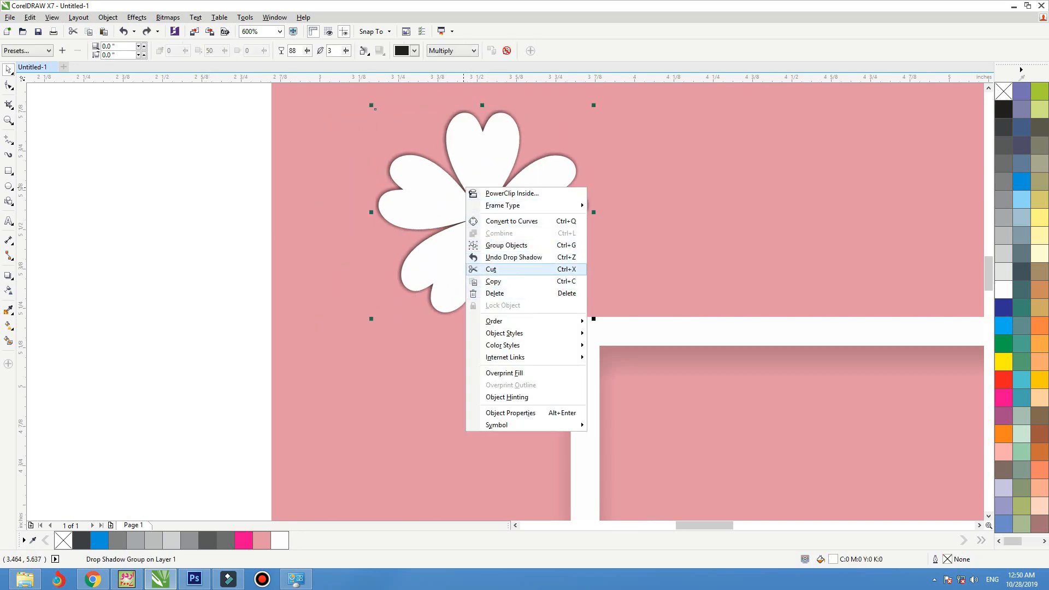
click(512, 221)
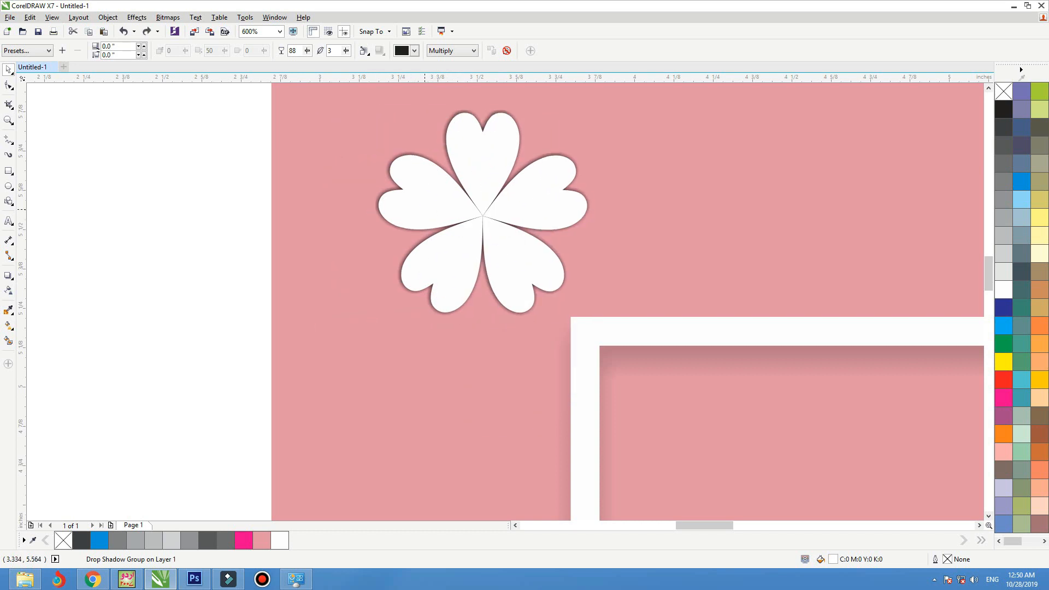
key(ctrl+k)
click(424, 144)
drag(424, 144, 195, 141)
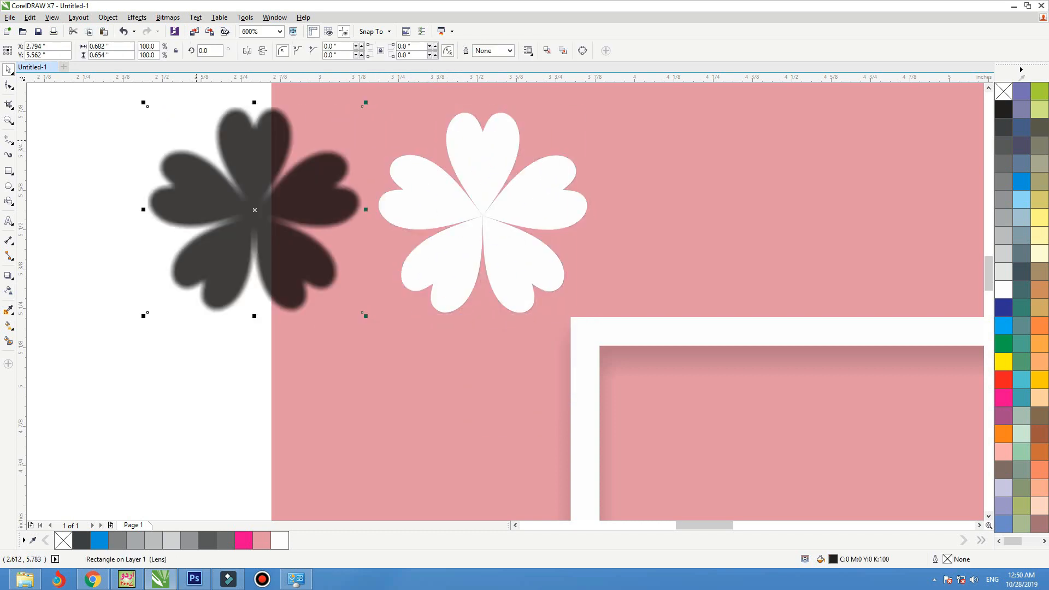
key(ctrl+z)
Step: Convert the separated shadow to a 300 dpi CMYK bitmap with transparent background and offset it slightly below the flower
click(168, 17)
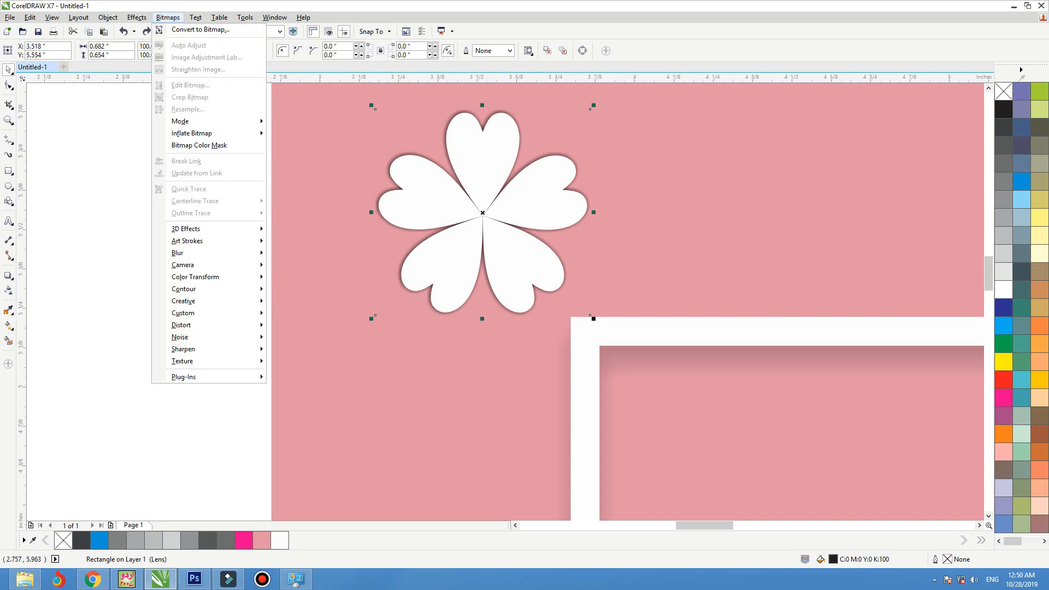
click(200, 30)
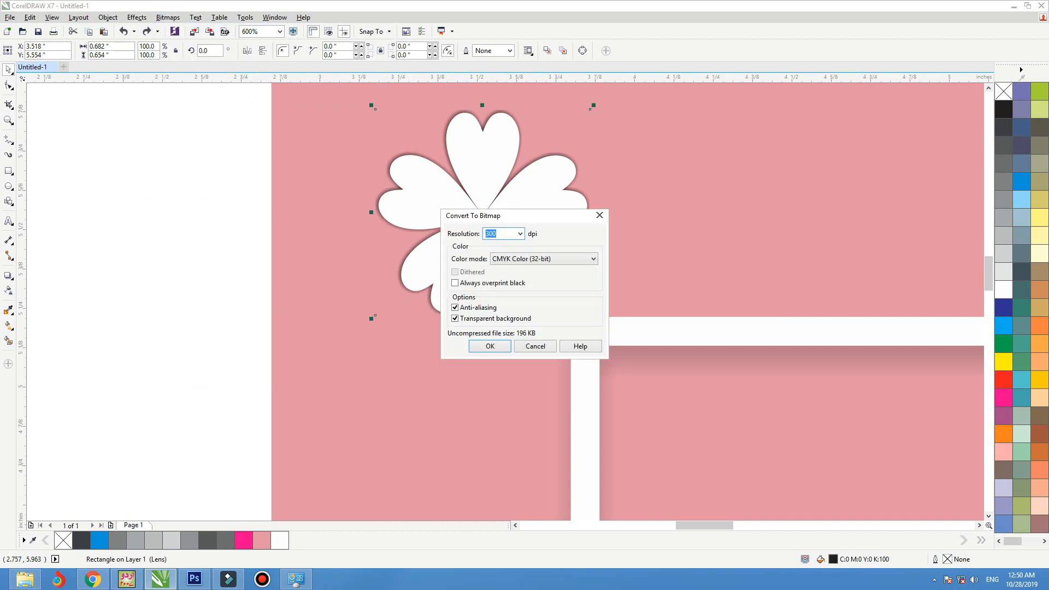
key(Return)
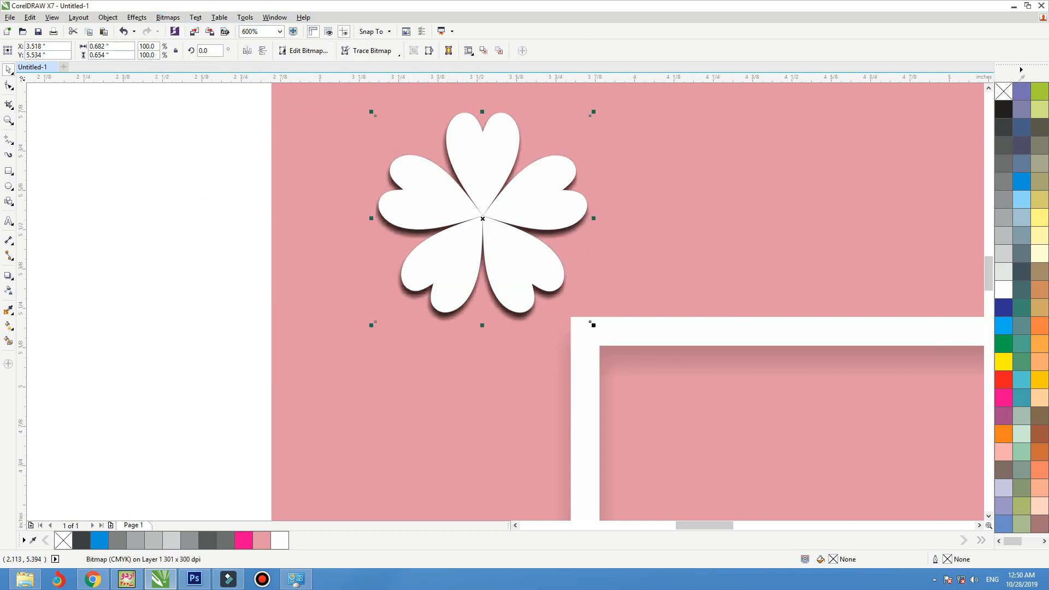
Step: Apply a uniform transparency of 50 to the flower's shadow bitmap
click(8, 290)
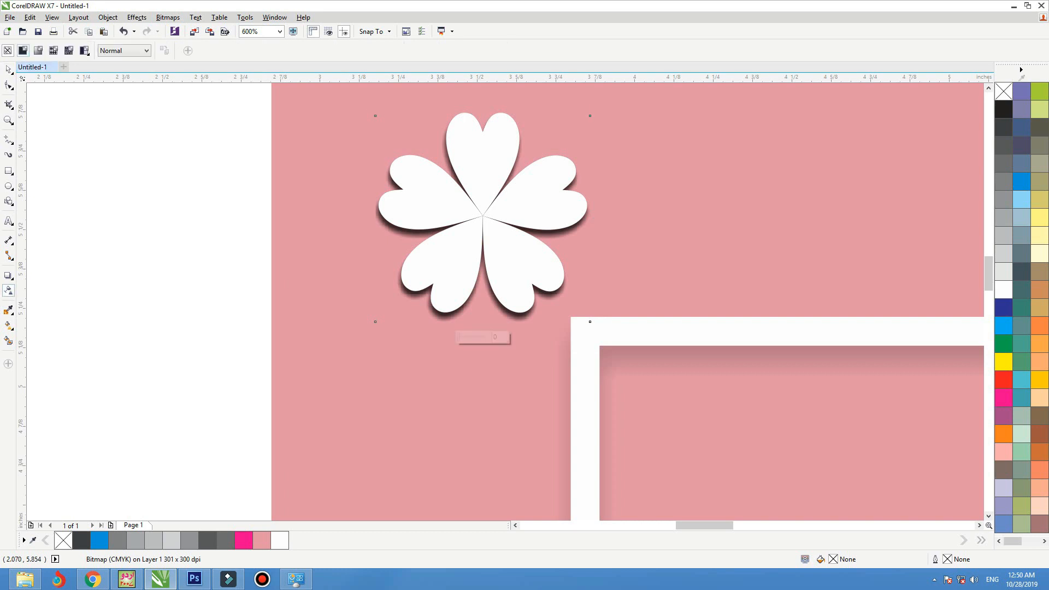
click(23, 50)
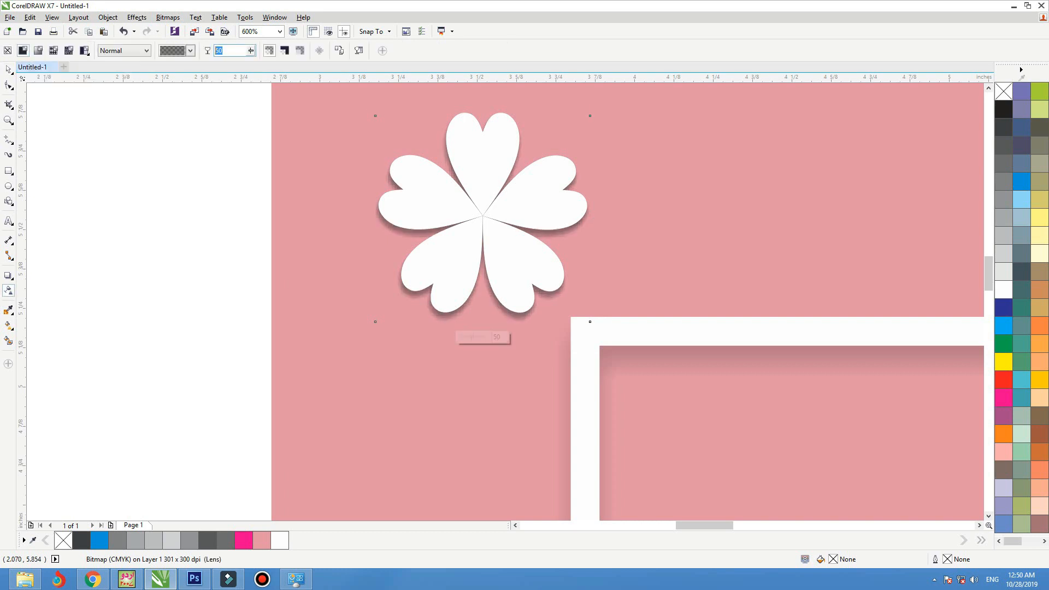
key(Return)
click(8, 70)
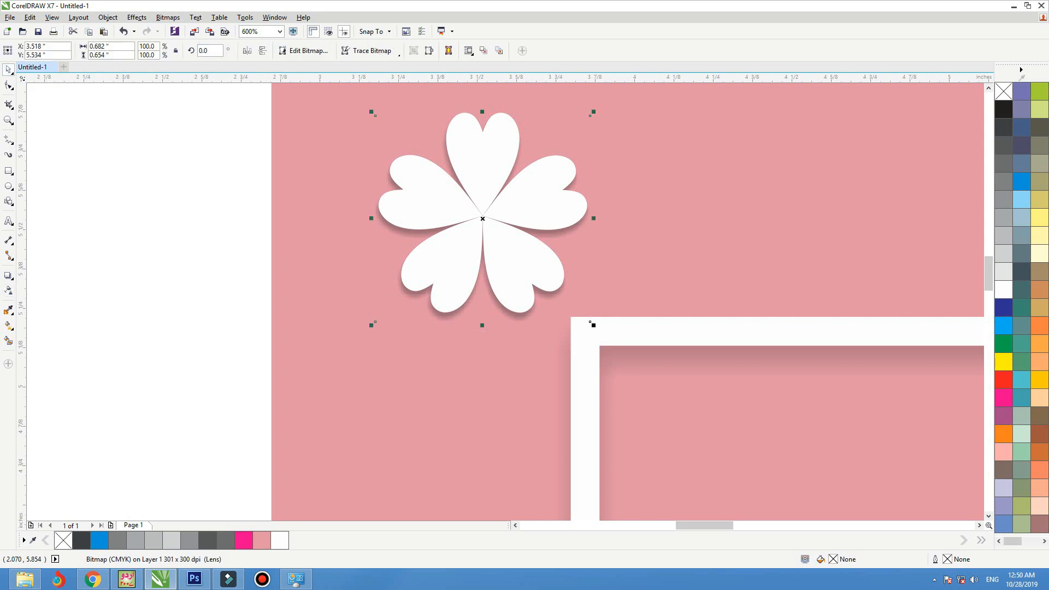
Step: Convert the semi-transparent shadow to a bitmap again, undoing a test move of it first
drag(483, 219, 448, 219)
key(ctrl+z)
click(167, 17)
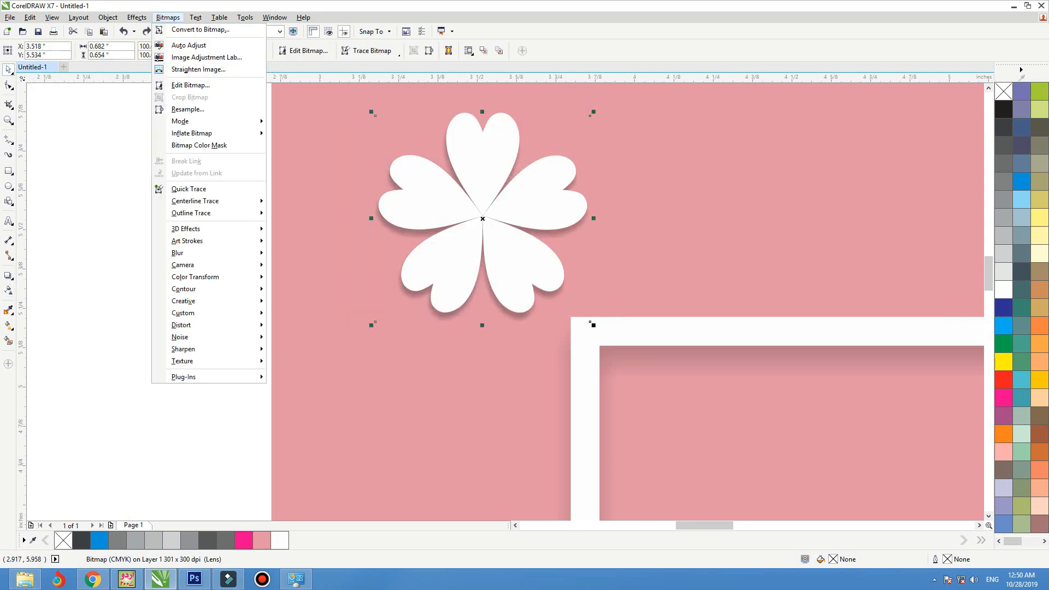
click(183, 30)
key(Return)
Step: Select the flower together with its shadow and group them
scroll(239, 158, down, 1)
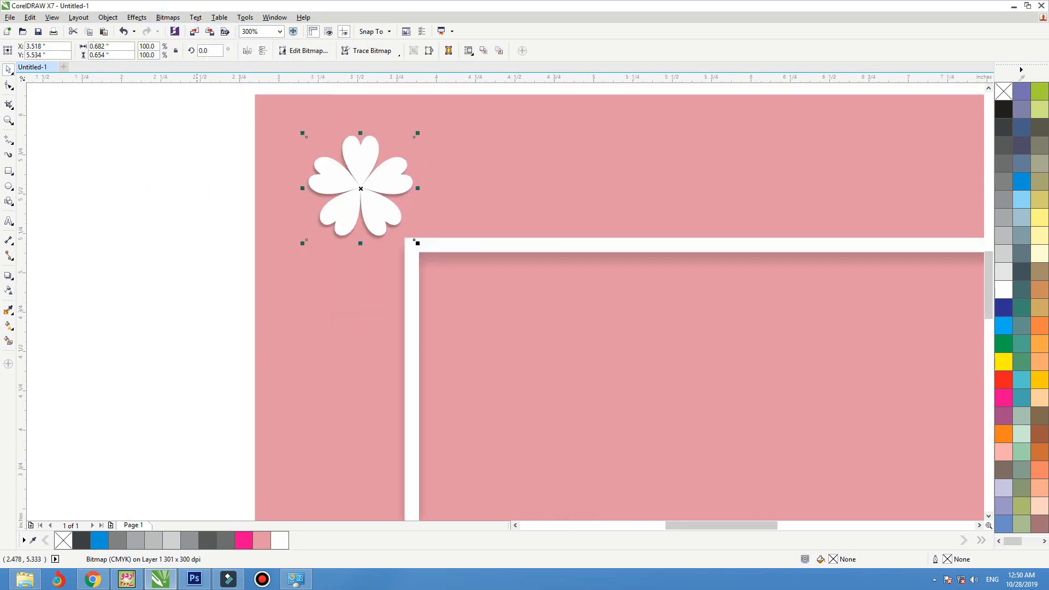
scroll(216, 180, down, 2)
click(259, 171)
drag(365, 135, 171, 292)
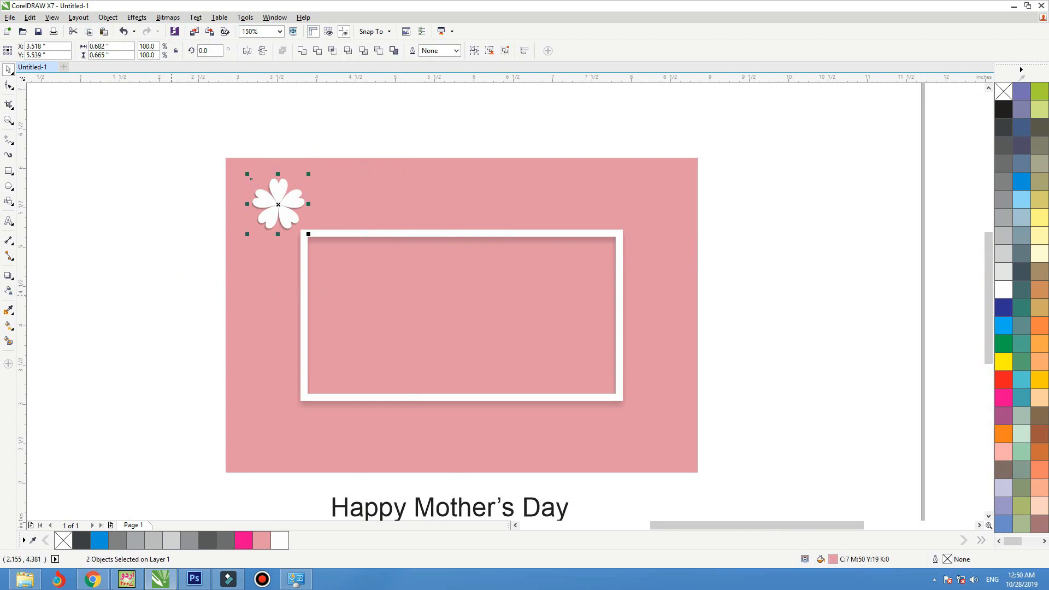
key(ctrl+g)
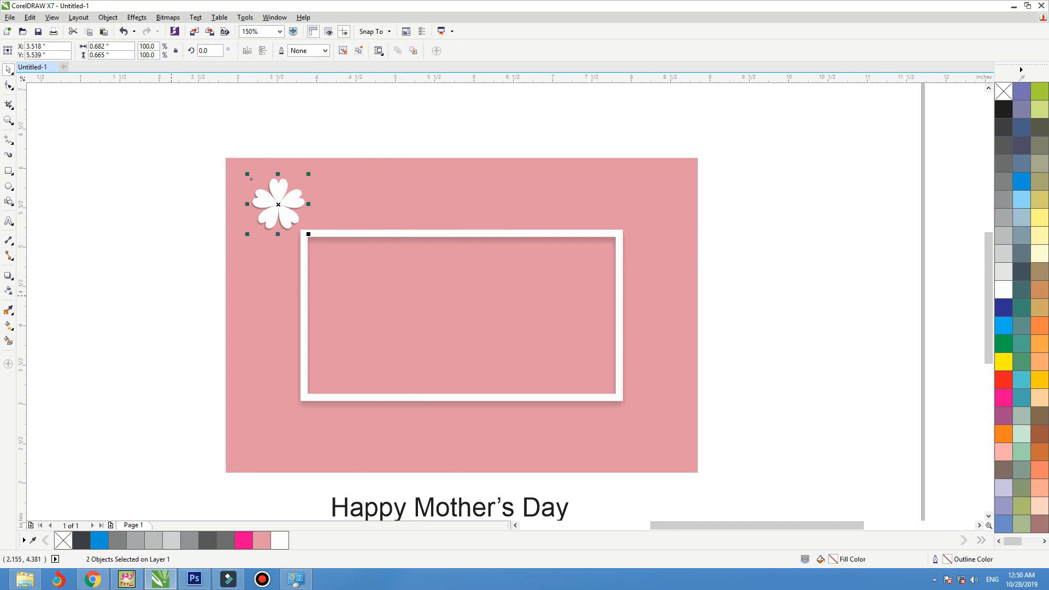
Step: Shrink the flower near the card's upper-left corner and place four larger, rotated copies around the frame's upper-left corner
scroll(246, 184, up, 3)
scroll(238, 222, down, 2)
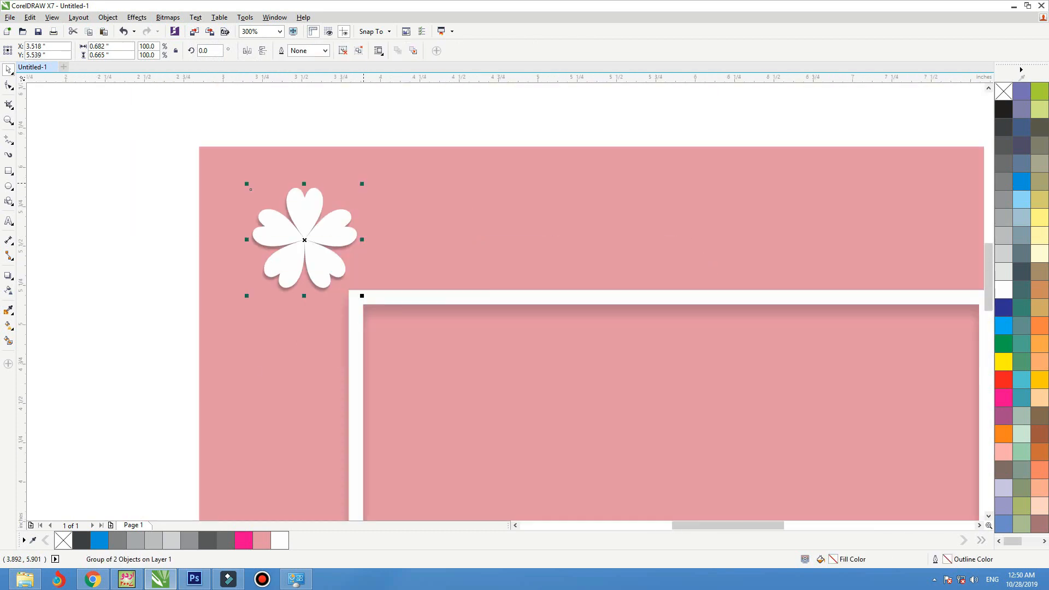
drag(362, 184, 268, 197)
drag(268, 197, 389, 182)
mouse_move(361, 224)
mouse_down()
mouse_move(302, 280)
mouse_move(340, 355)
mouse_move(377, 313)
mouse_move(338, 335)
mouse_move(384, 345)
mouse_move(405, 397)
mouse_move(405, 335)
mouse_up()
right_click(405, 335)
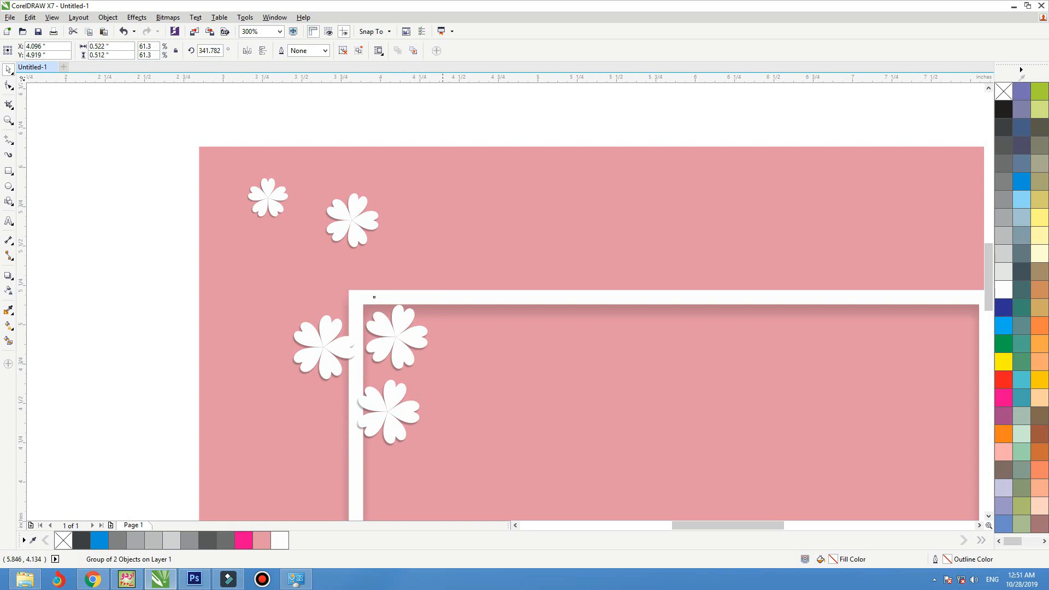
Step: Enlarge the flower copy just inside the frame corner to about 1.2 inches wide and arrange it over the corner
drag(441, 293, 493, 241)
drag(433, 336, 433, 314)
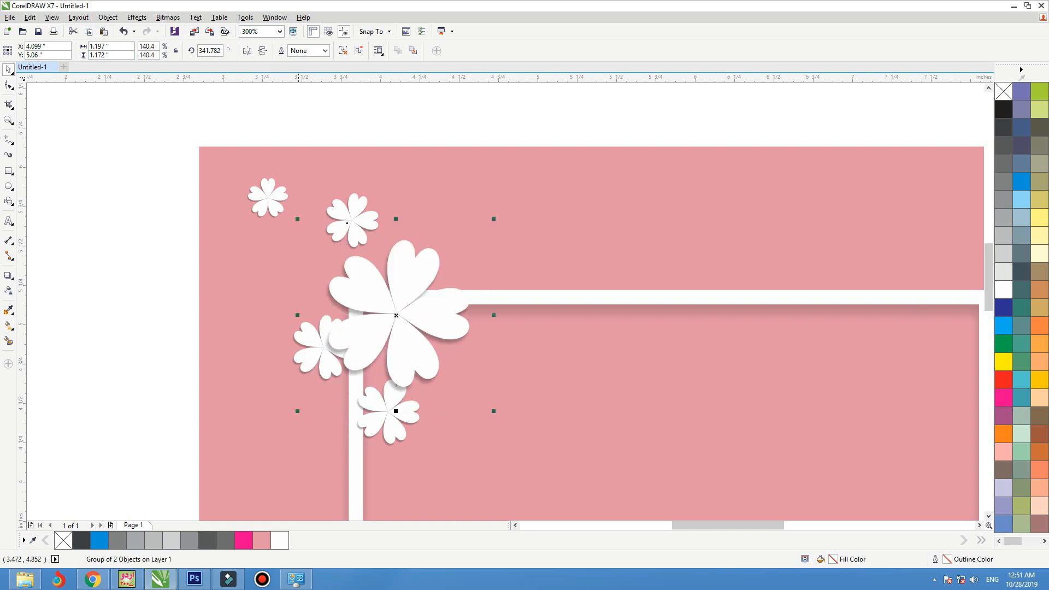
drag(298, 347, 291, 358)
drag(411, 329, 393, 326)
drag(296, 371, 293, 389)
Step: Place a copy of the large flower over the frame's lower-right corner
scroll(241, 308, down, 1)
click(470, 237)
key(shift+F2)
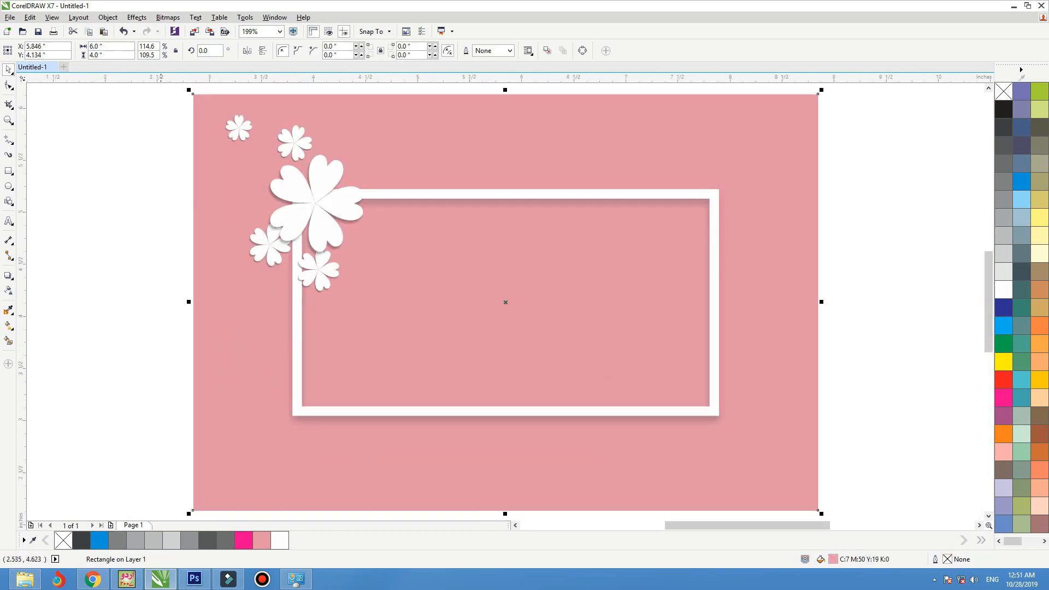
click(314, 201)
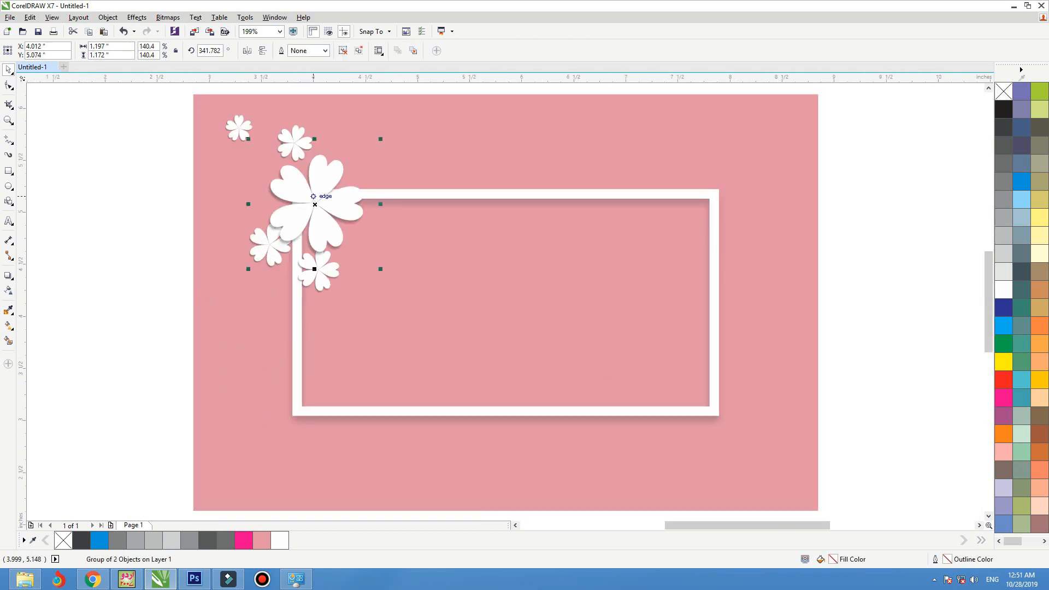
drag(315, 201, 720, 405)
right_click(719, 404)
click(717, 299)
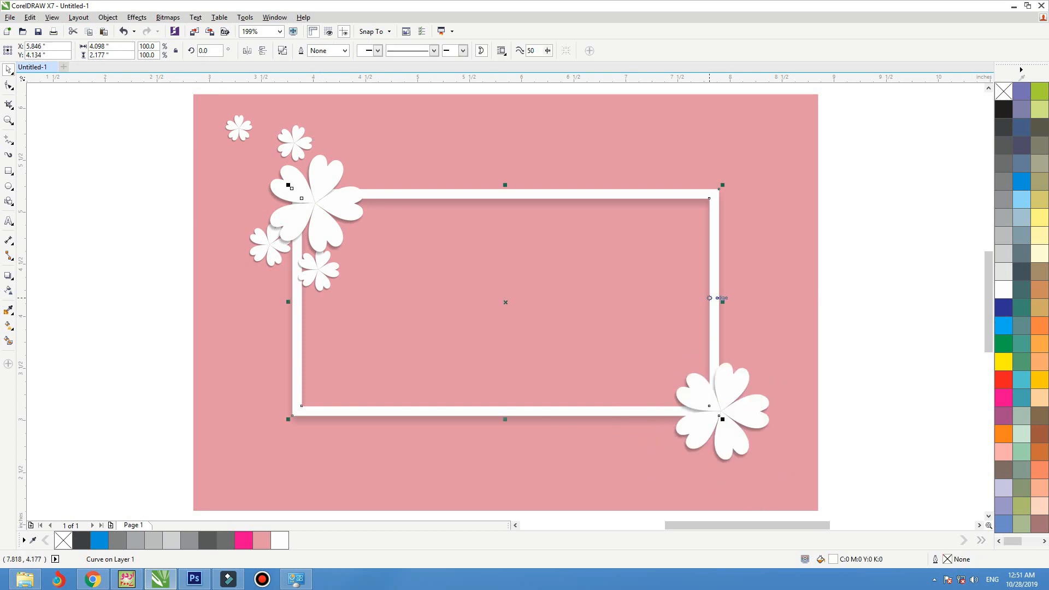
drag(716, 299, 709, 291)
key(ctrl+z)
shift+click(771, 272)
key(Escape)
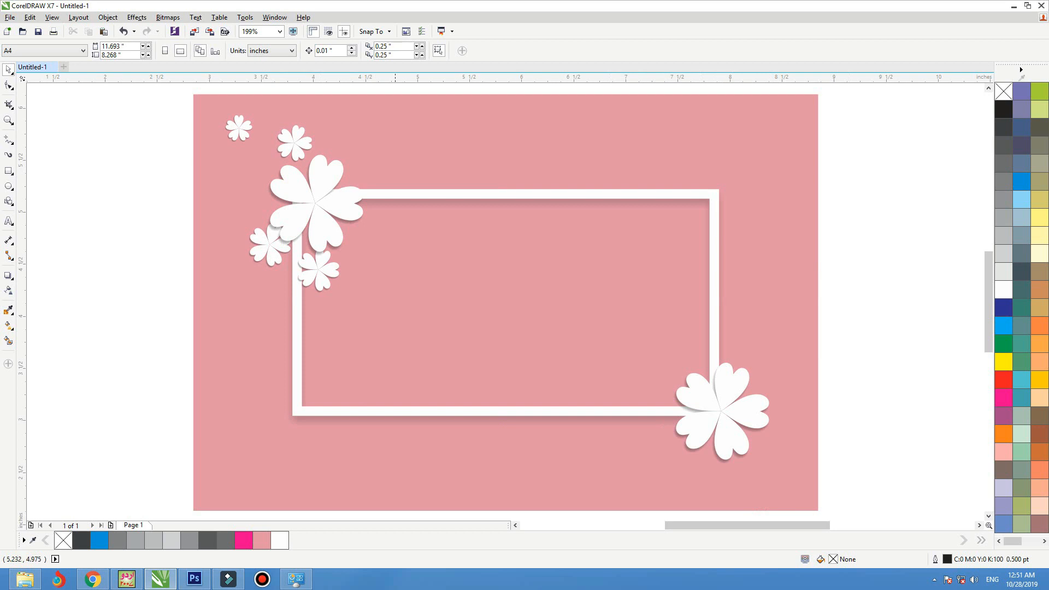
Step: Place three copies of the small flowers around the large flower at the frame's lower-right corner
drag(239, 128, 754, 476)
drag(306, 131, 809, 410)
drag(780, 434, 687, 423)
right_click(709, 444)
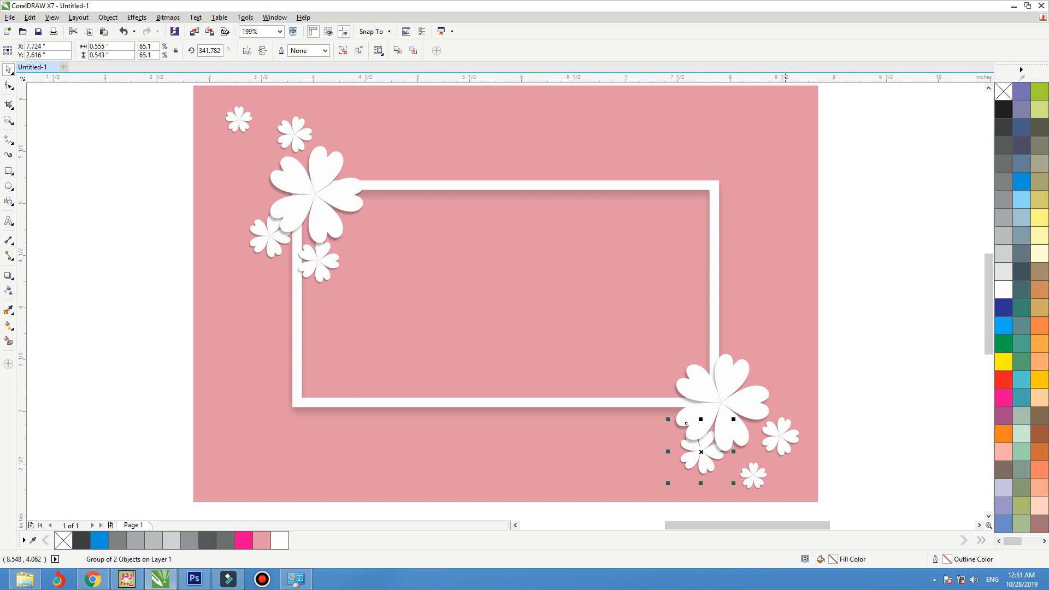
scroll(785, 300, down, 1)
click(823, 261)
Step: Draw a rectangle about 0.74 by 1.42 inches in the blank area left of the card
key(F4)
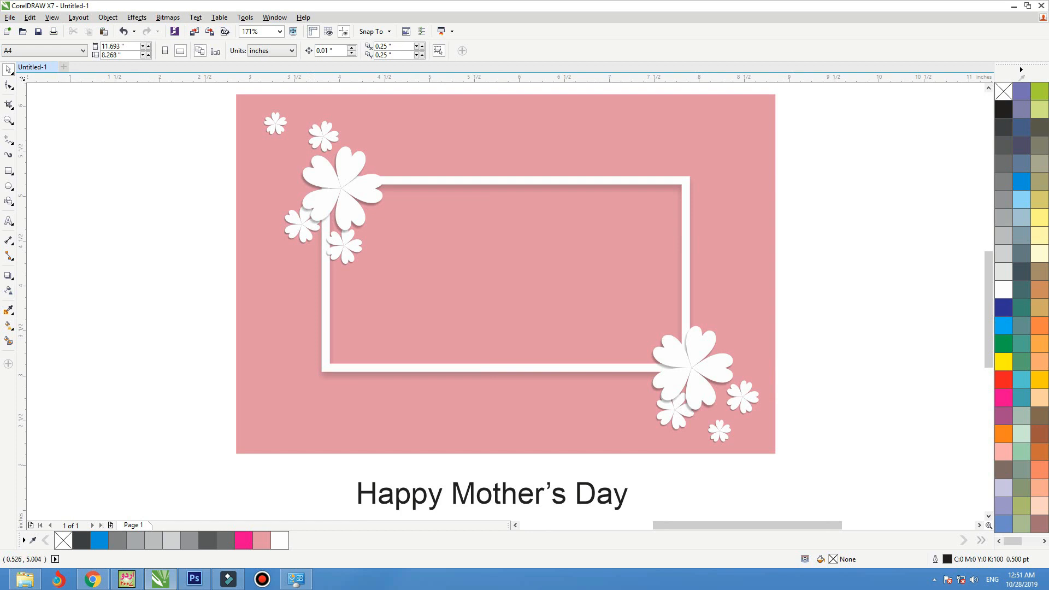
click(8, 171)
drag(115, 186, 181, 314)
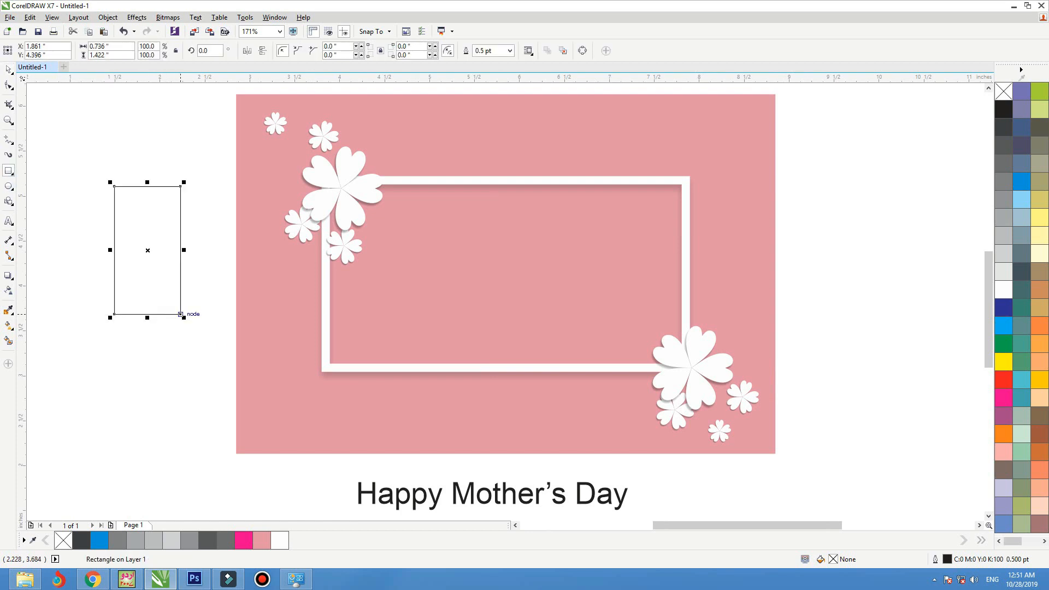
Step: Convert the new rectangle beside the card to curves for node editing
key(space)
scroll(148, 250, up, 2)
key(F10)
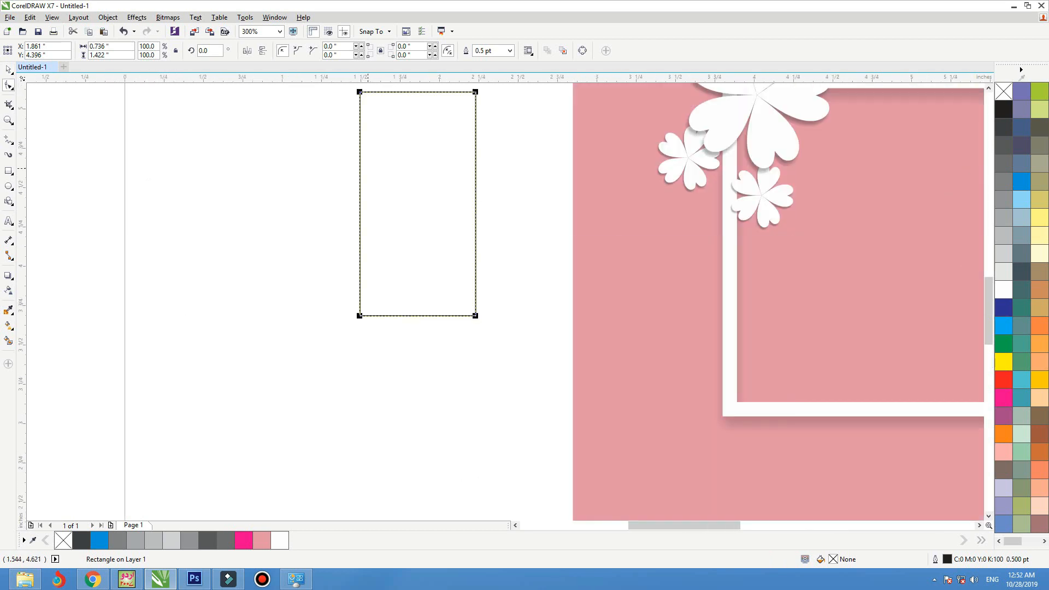
key(ctrl+q)
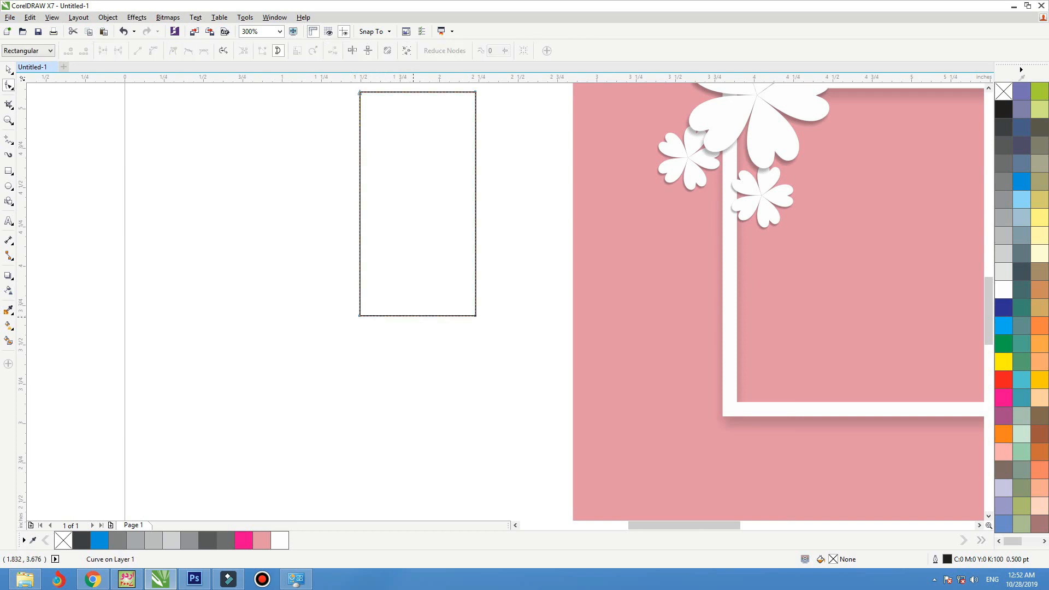
Step: Reshape the rectangle into a downward-pointing triangle by adding a node mid-way on its bottom edge and deleting both bottom corner nodes
double_click(413, 316)
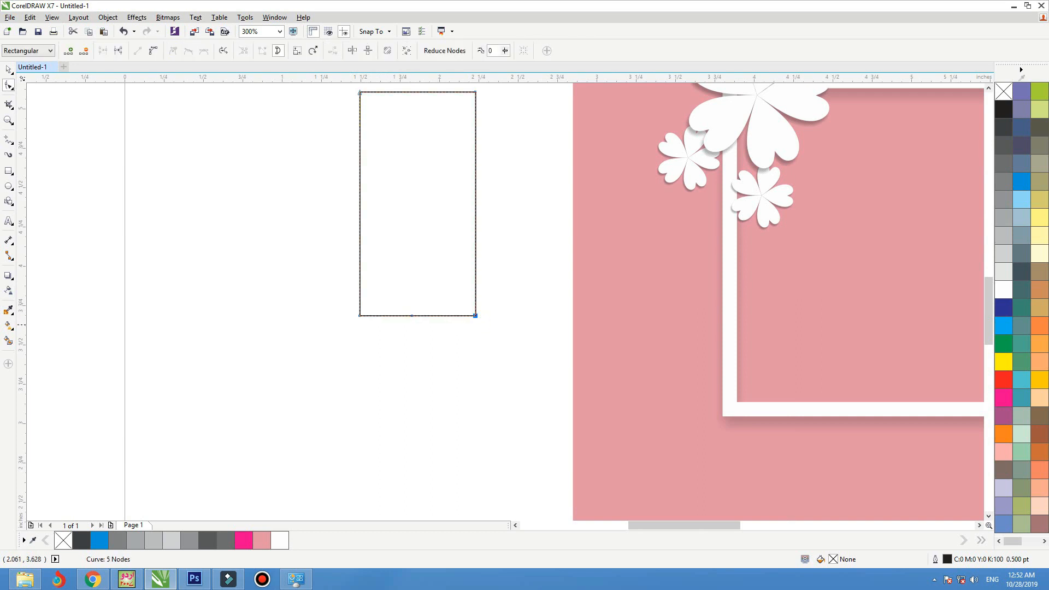
double_click(476, 315)
double_click(359, 315)
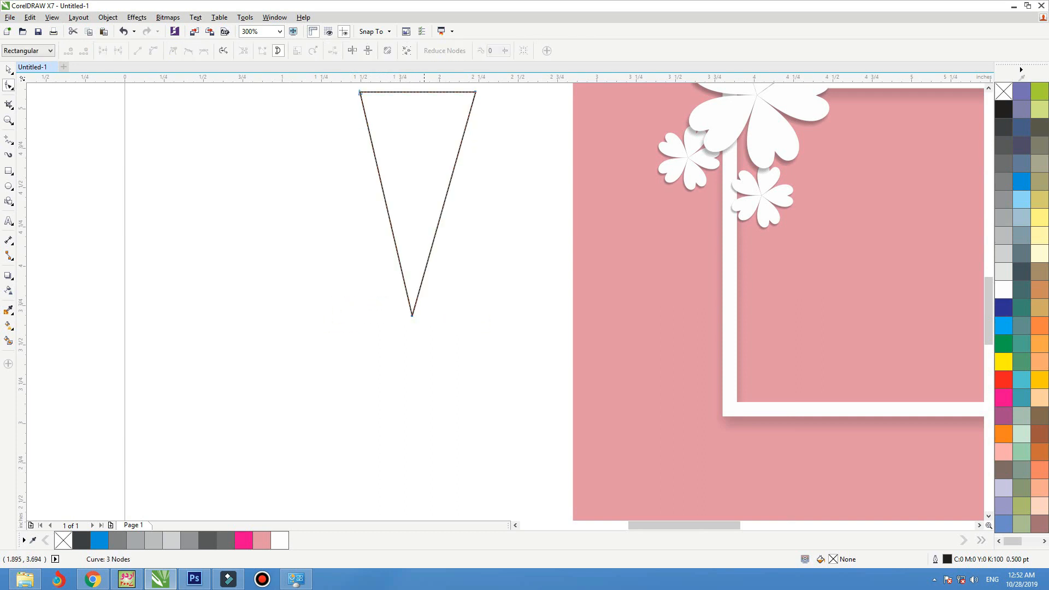
key(space)
Step: Copy the triangle around its lower tip in 28.642° turns until 13 triangles form a full wheel, and move the wheel clear of the card
scroll(425, 272, down, 1)
click(429, 245)
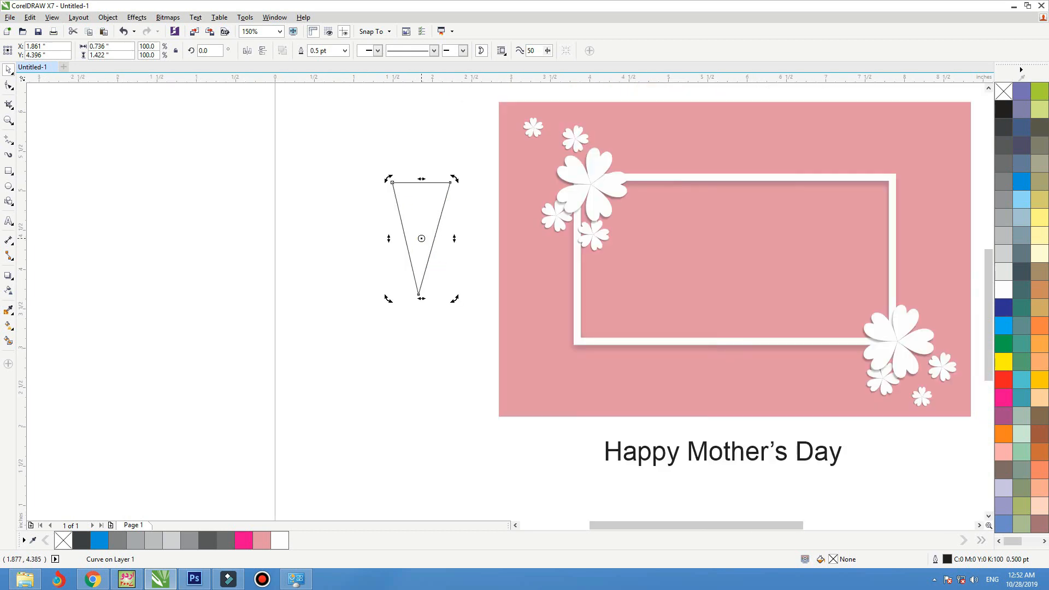
drag(451, 182, 392, 182)
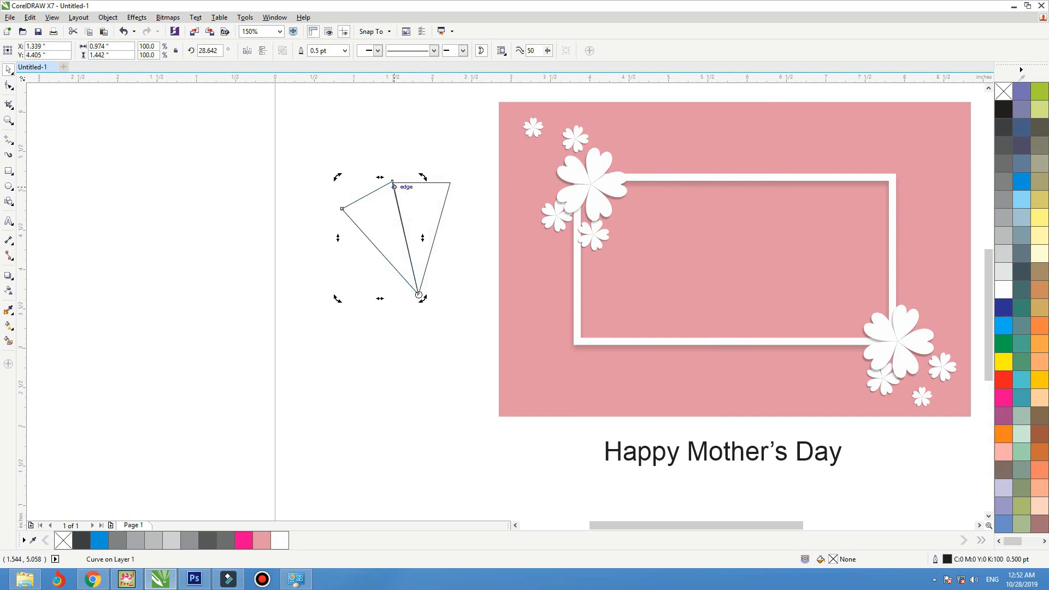
key(ctrl+r)
key(ctrl+r)
key(ctrl+r)
key(ctrl+r)
key(ctrl+r)
key(ctrl+r)
key(ctrl+r)
key(ctrl+r)
key(ctrl+r)
key(ctrl+r)
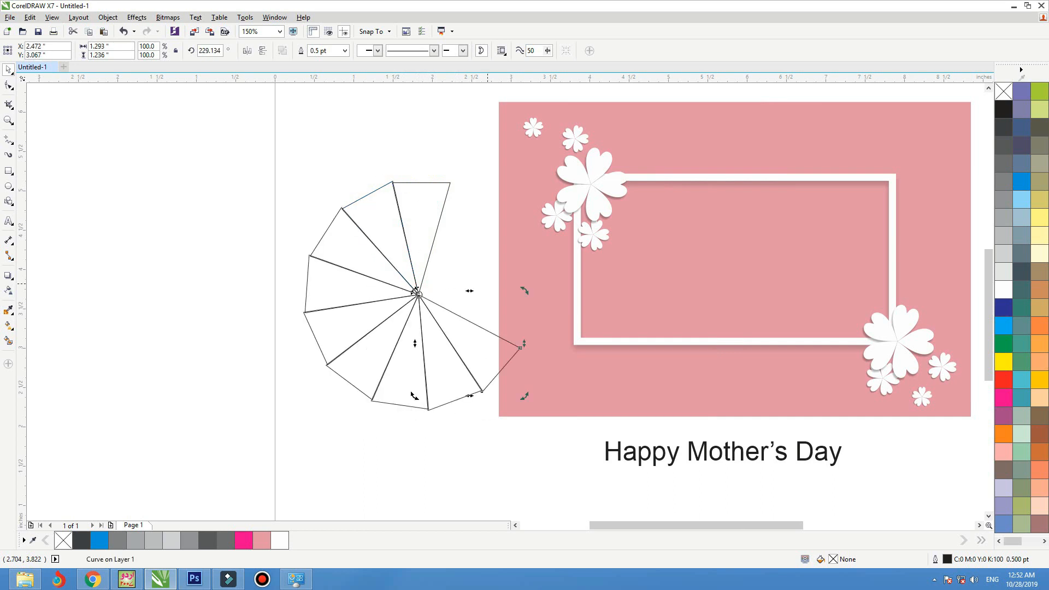
key(ctrl+r)
key(ctrl+r)
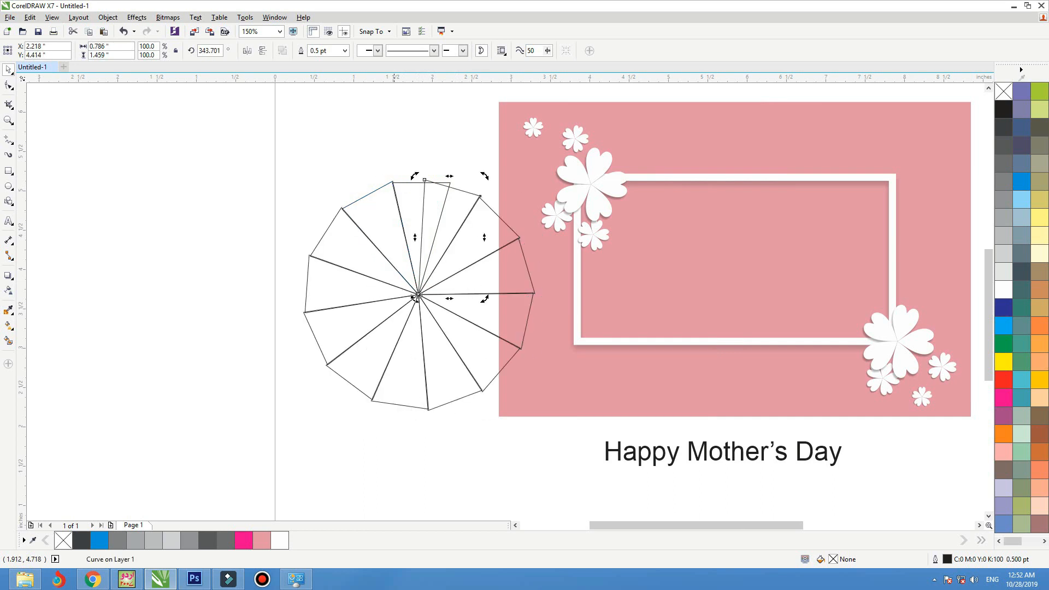
mouse_move(252, 146)
mouse_down()
mouse_move(588, 455)
mouse_move(578, 461)
mouse_up()
drag(418, 294, 333, 285)
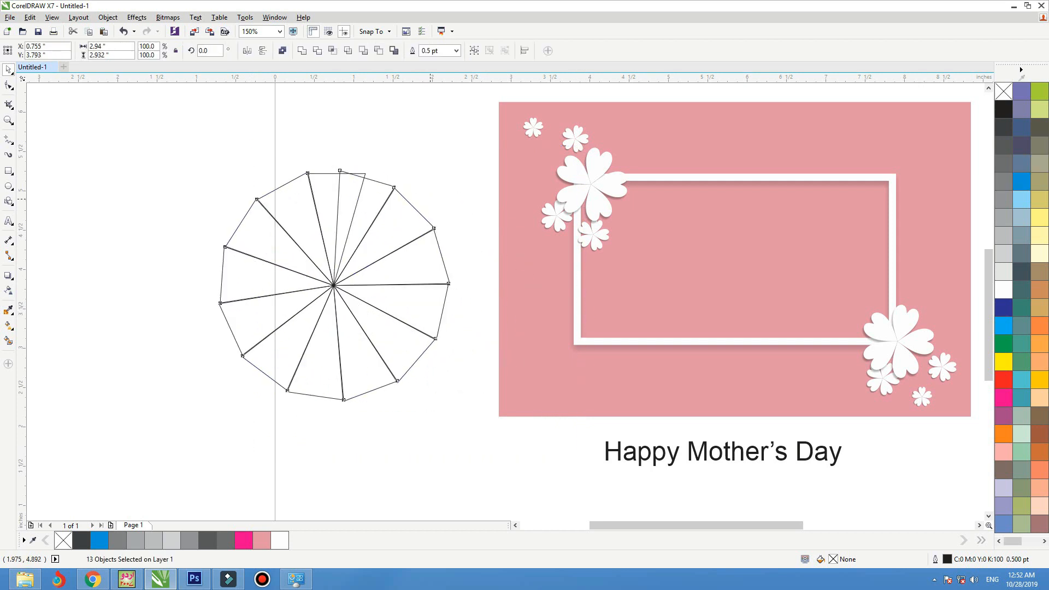
Step: Fill the wheel's right-hand wedge with 60% black and give it a linear gradient fading to white towards the wheel's far side
click(431, 199)
click(441, 257)
click(1003, 181)
key(g)
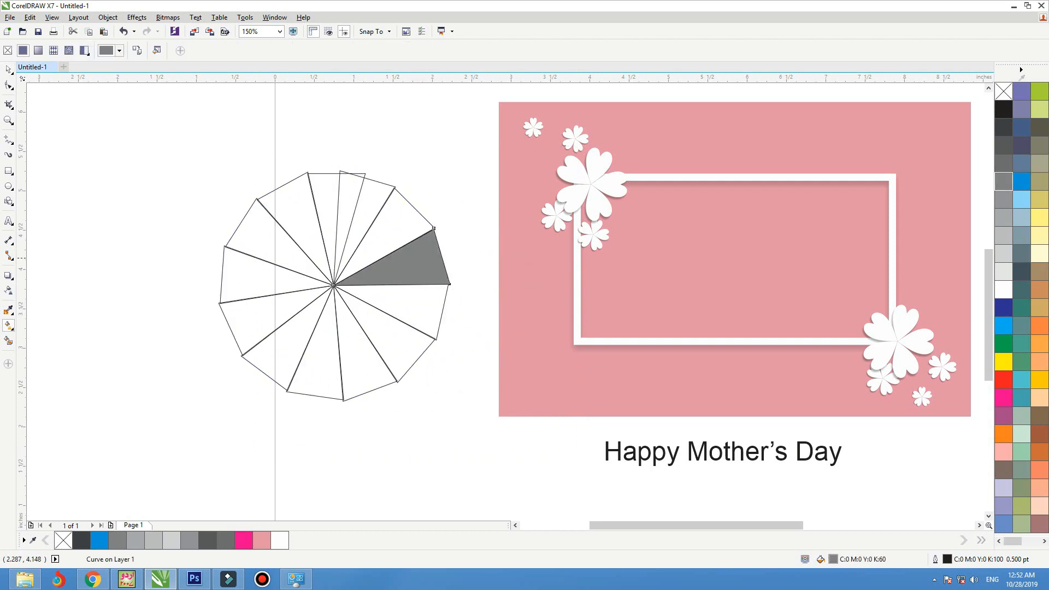
drag(453, 257, 273, 287)
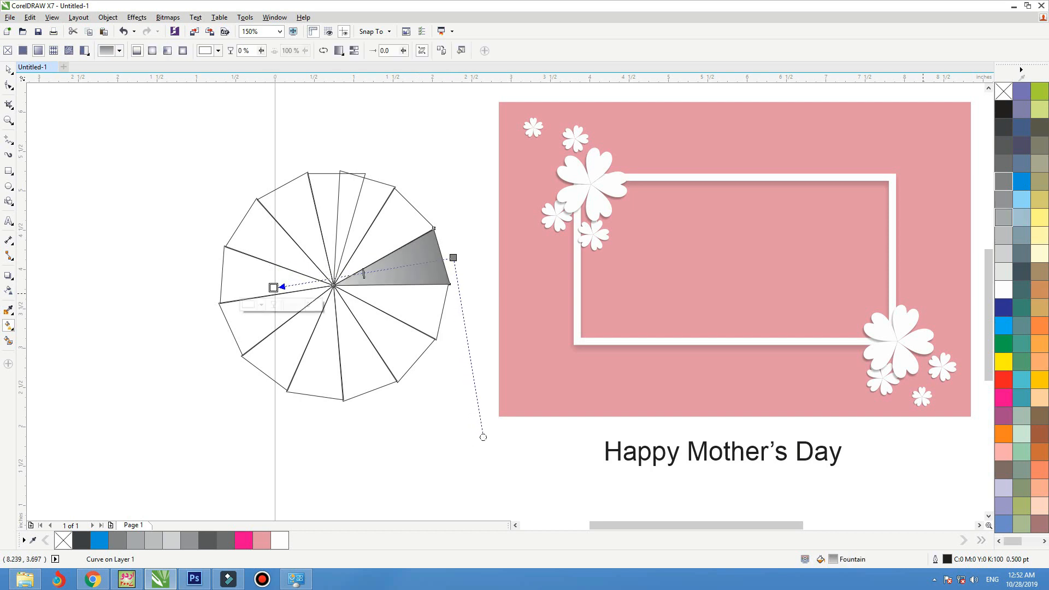
key(space)
Step: Repeat the same grey gradient fill on all the remaining wedges of the wheel
click(391, 229)
key(ctrl+r)
click(361, 208)
key(ctrl+r)
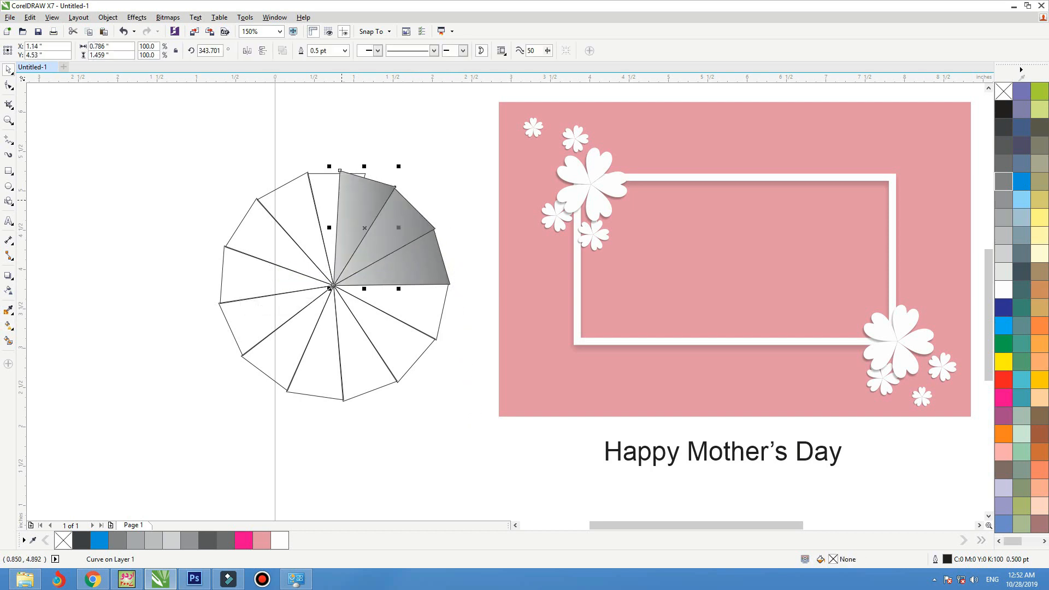
click(326, 207)
key(ctrl+r)
click(298, 219)
key(ctrl+r)
click(262, 241)
key(ctrl+r)
click(257, 278)
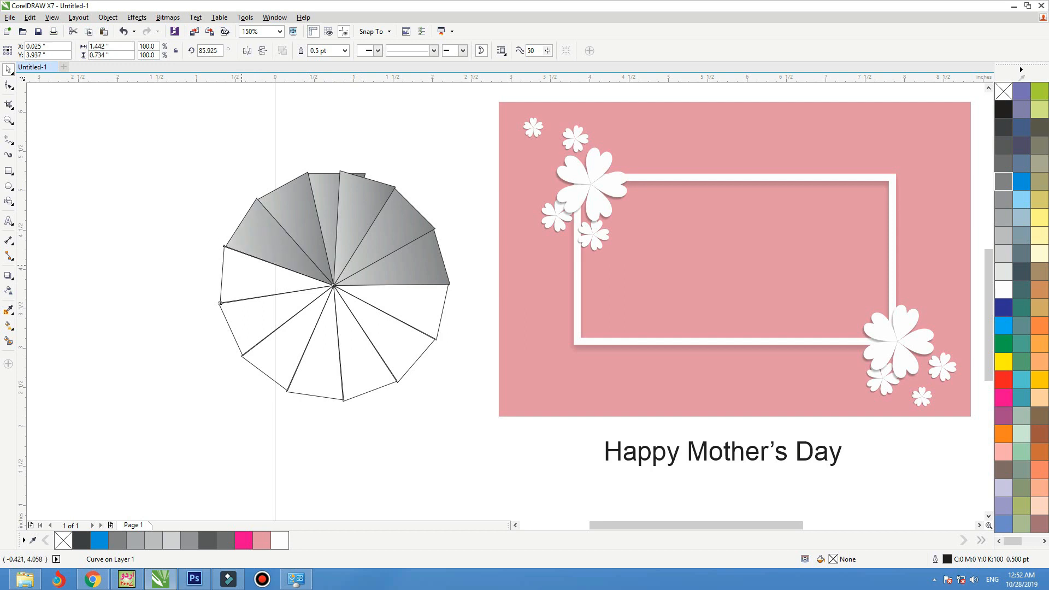
key(ctrl+r)
click(258, 307)
key(ctrl+r)
click(284, 340)
key(ctrl+r)
click(316, 352)
key(ctrl+r)
click(348, 351)
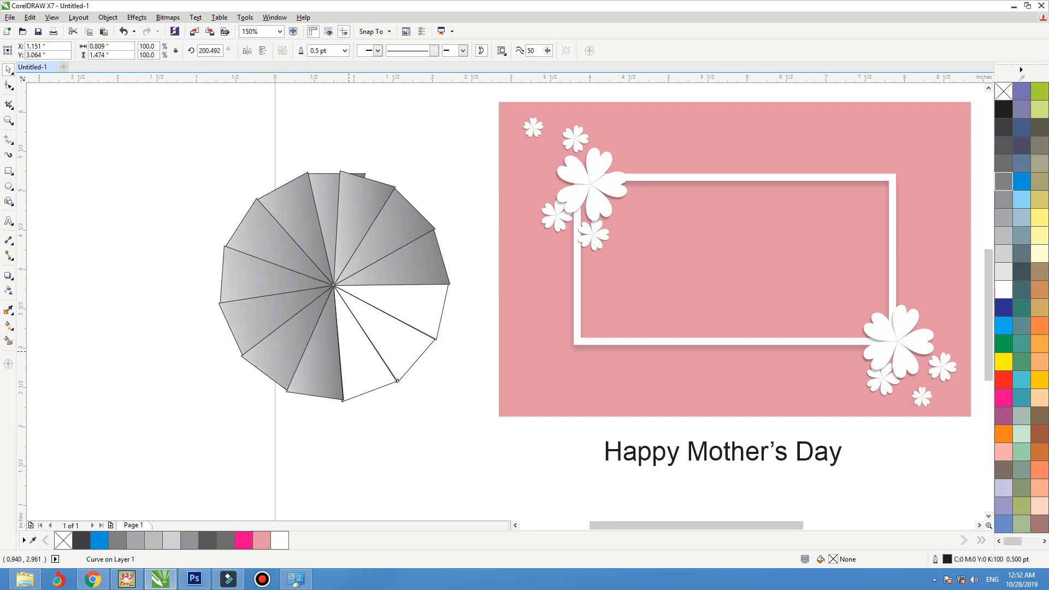
key(ctrl+r)
click(382, 339)
key(ctrl+r)
click(405, 306)
key(ctrl+r)
Step: Group all the wedges of the wheel and remove their outlines
drag(420, 124, 214, 406)
key(ctrl+g)
right_click(1004, 91)
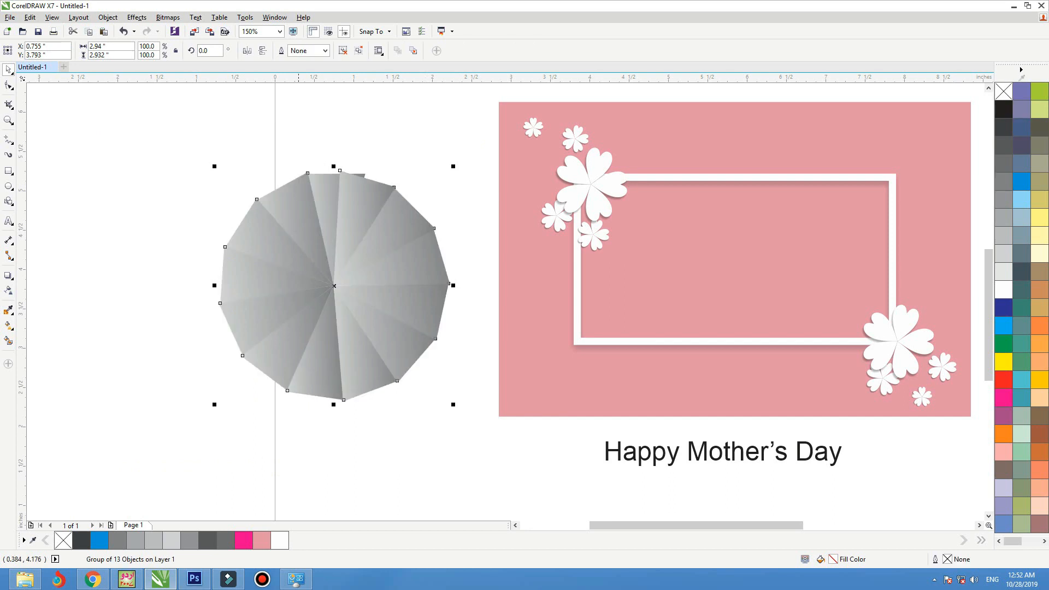
Step: Place a rotated copy of the wheel over the original, scale it to 78.3% about the centre, and mirror it vertically
click(337, 237)
drag(454, 166, 473, 212)
right_click(473, 212)
click(381, 213)
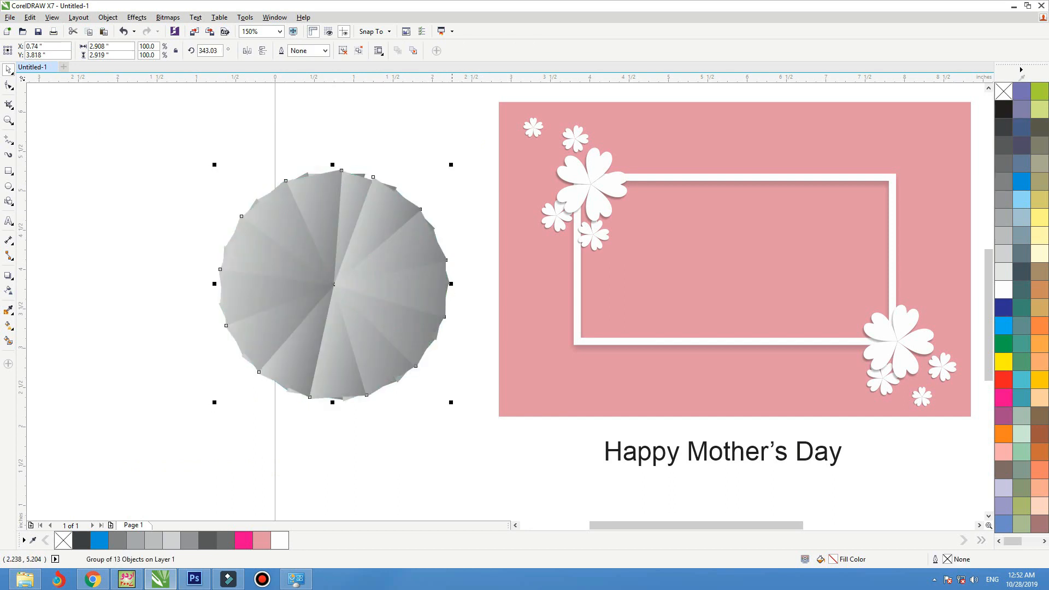
mouse_move(452, 165)
mouse_down()
mouse_move(406, 192)
mouse_move(434, 198)
mouse_up()
click(413, 205)
mouse_move(438, 202)
mouse_down()
mouse_move(449, 217)
mouse_move(436, 201)
mouse_up()
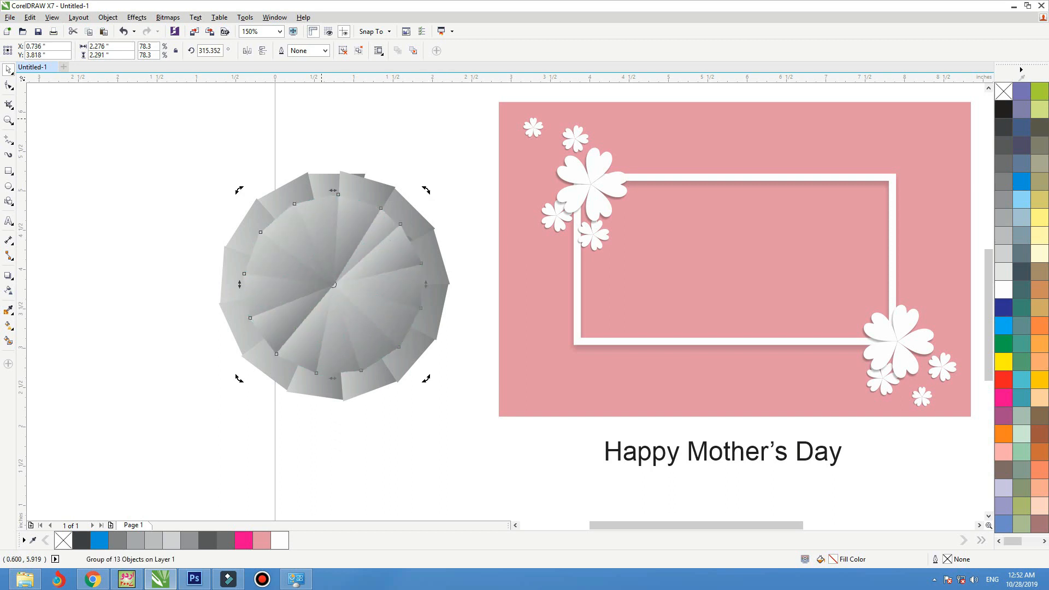
click(263, 50)
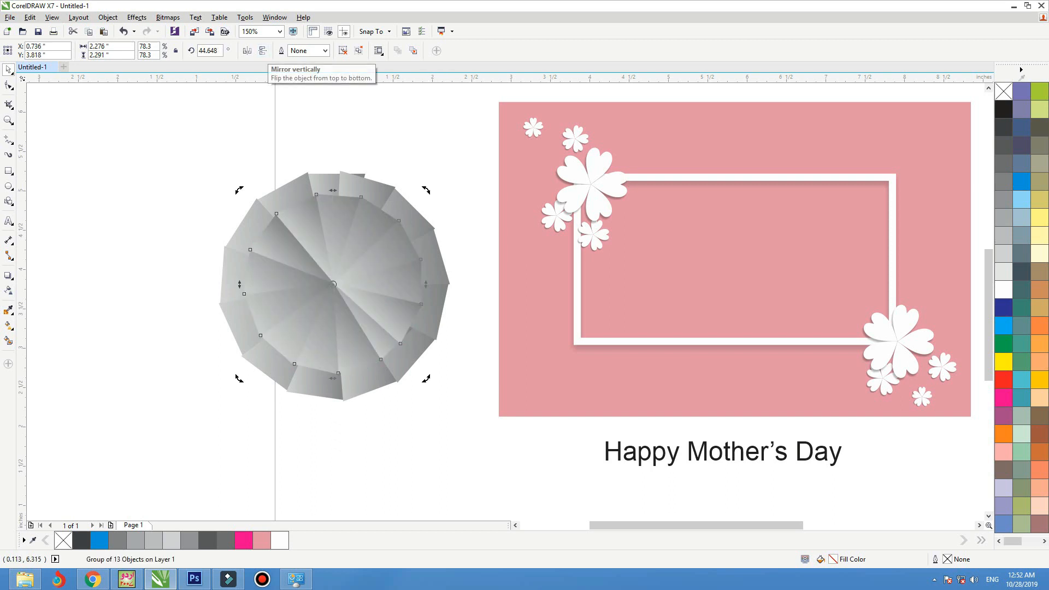
click(416, 167)
Step: Group both wheels and place them, shrunk to about 0.26 inch wide, on the centre of the large flower at the frame's upper-left corner
scroll(355, 229, down, 1)
drag(411, 213, 281, 326)
key(ctrl+g)
drag(287, 200, 473, 207)
scroll(471, 207, up, 3)
drag(604, 126, 547, 180)
drag(522, 220, 542, 252)
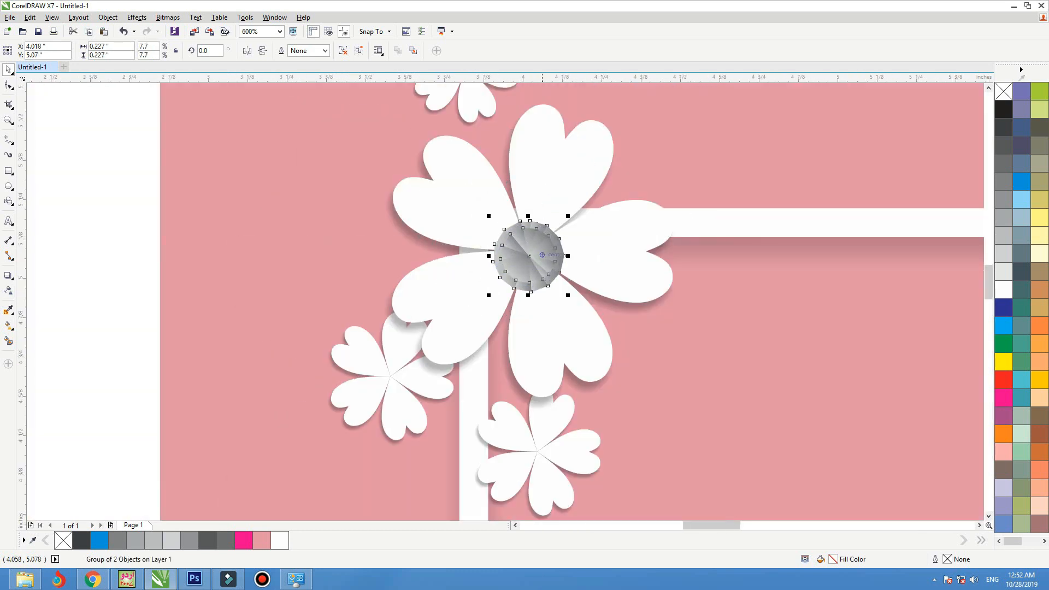
drag(568, 216, 572, 211)
Step: Redraw the gradient of the upper-left wedge in the flower centre's outer ring in the opposite direction
key(shift+F2)
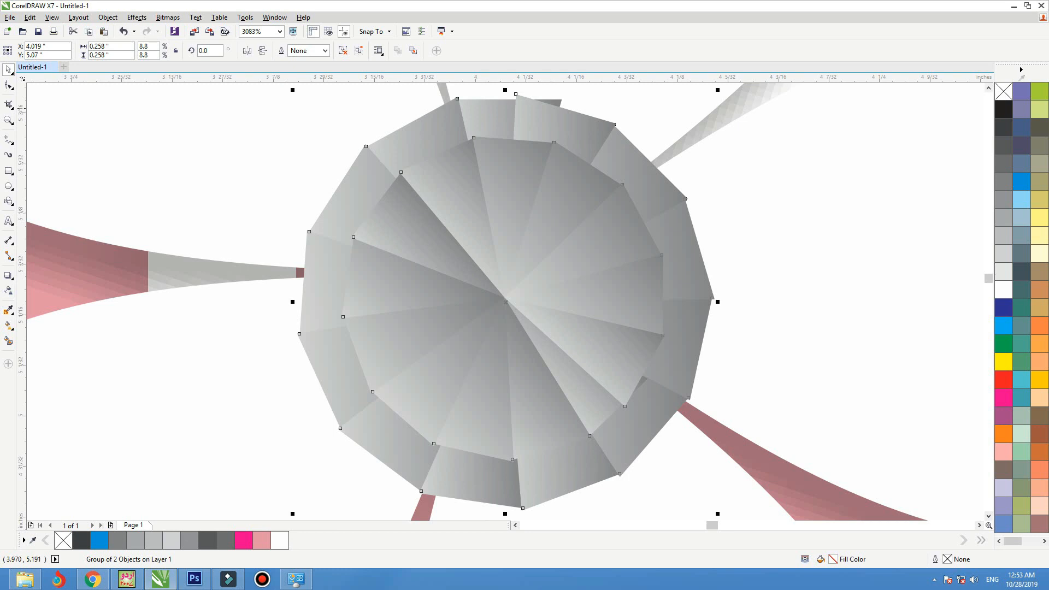
ctrl+click(437, 131)
drag(438, 131, 416, 131)
key(ctrl+z)
ctrl+click(432, 143)
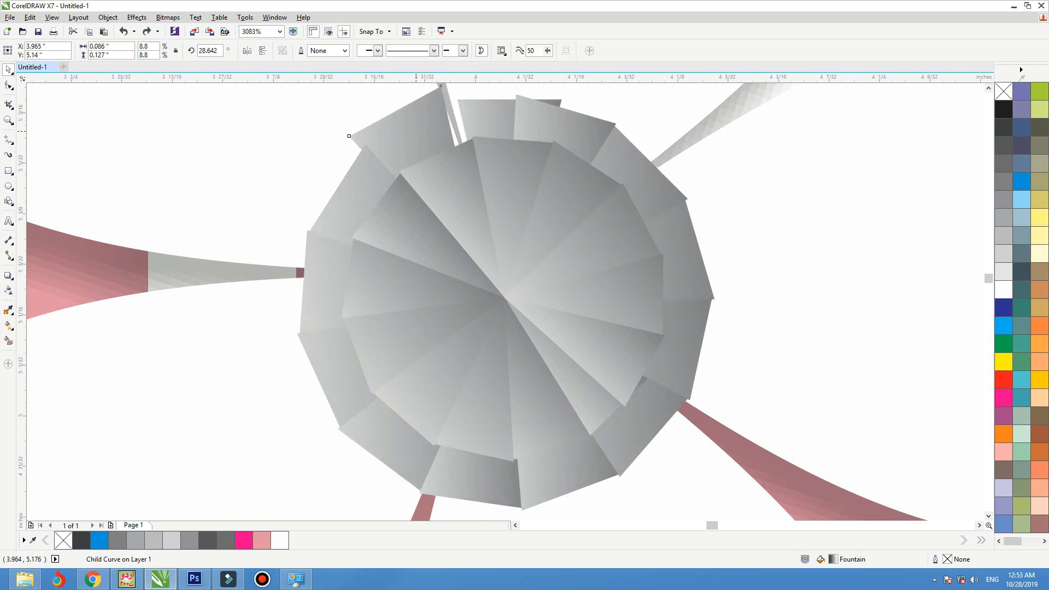
key(ctrl+z)
key(g)
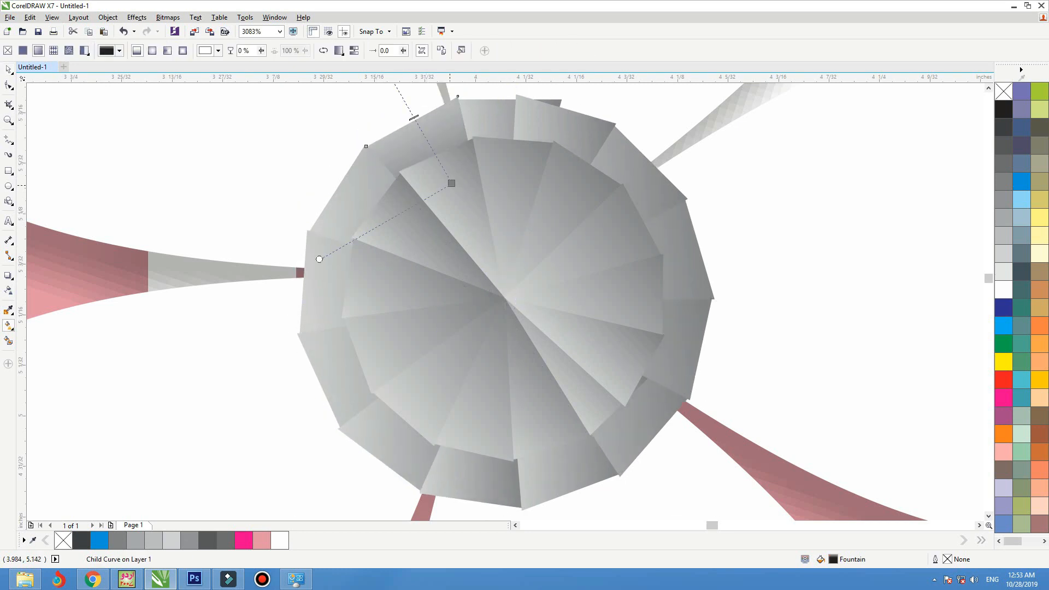
key(space)
scroll(531, 354, down, 2)
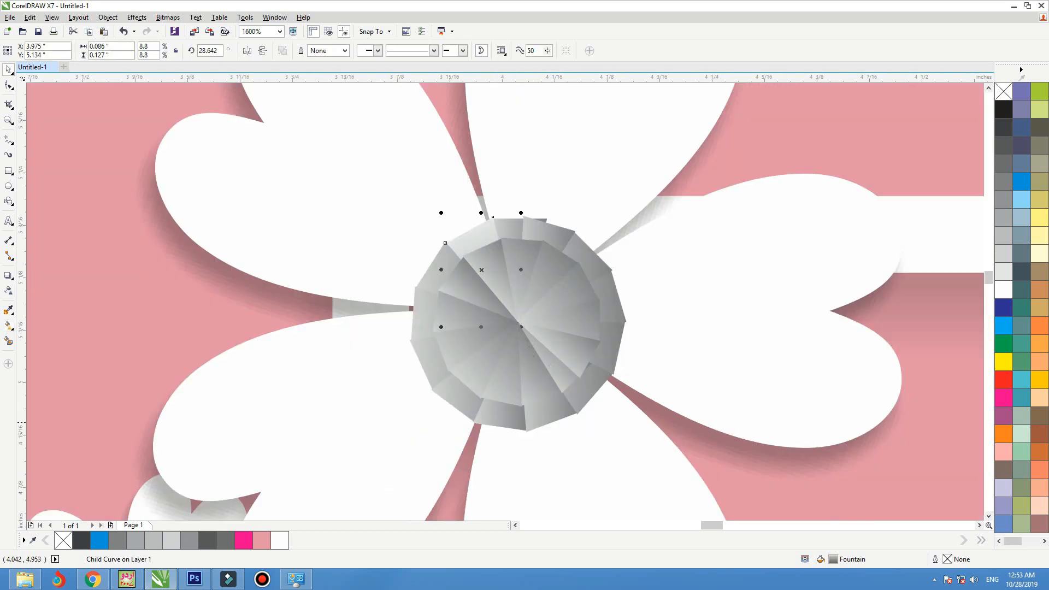
Step: Repeat the changed gradient on the lower-right, right and lower-left wedges of the flower centre's outer ring
click(539, 424)
ctrl+click(538, 423)
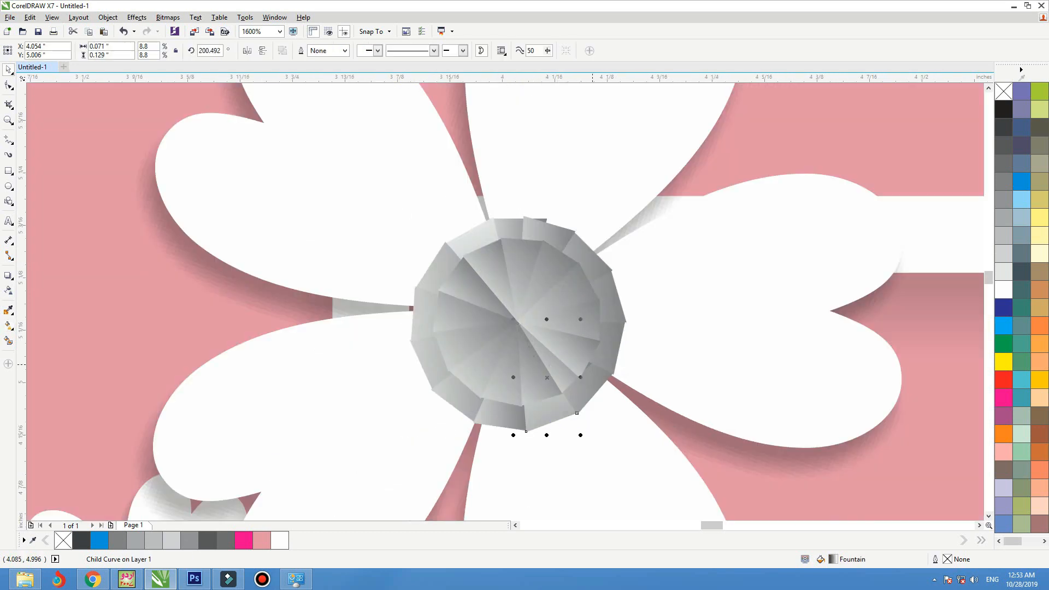
click(611, 313)
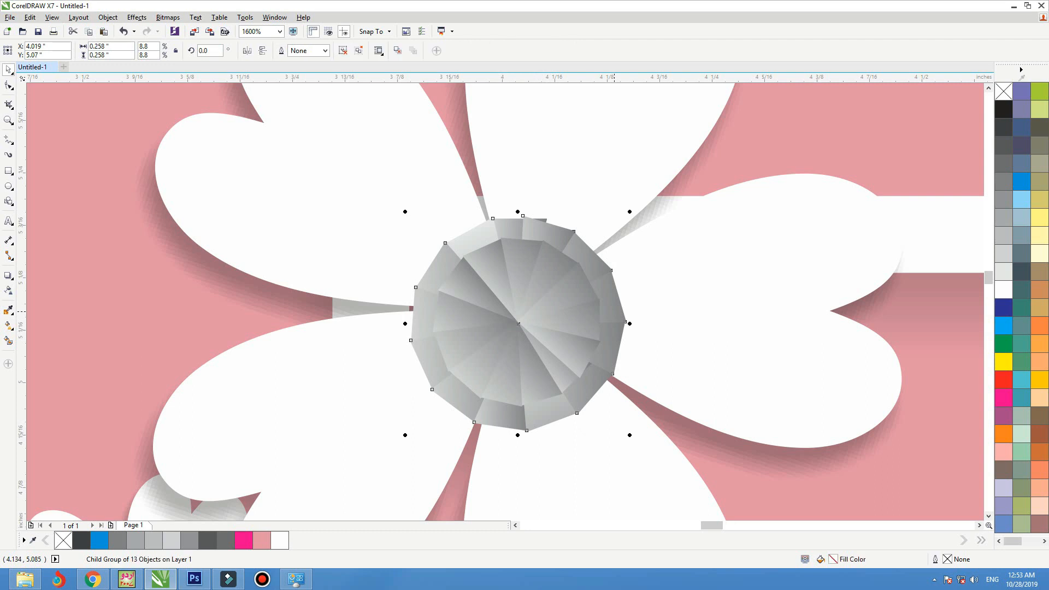
ctrl+click(611, 313)
click(442, 382)
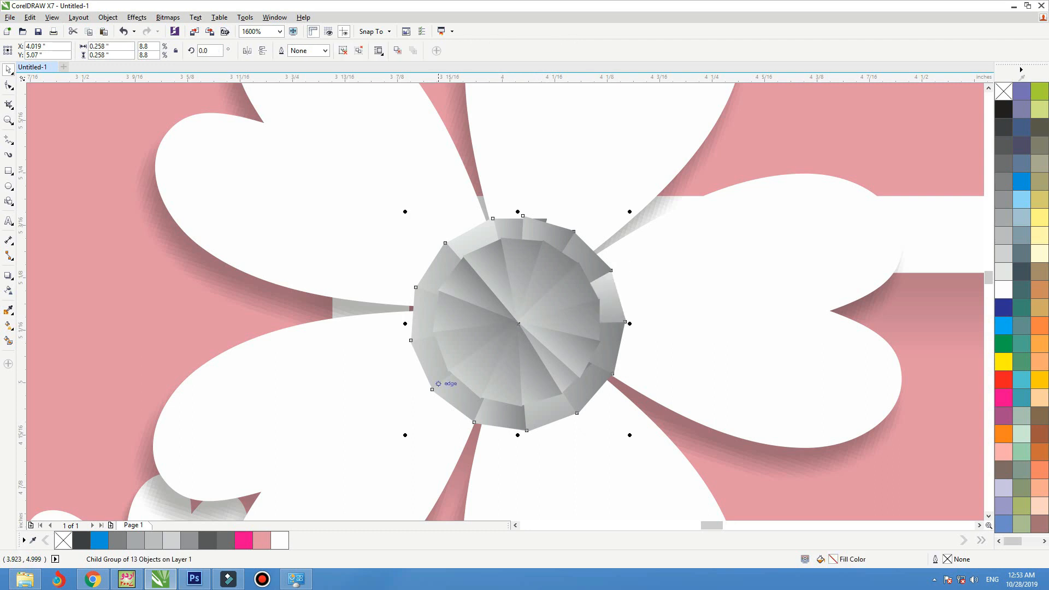
ctrl+click(442, 382)
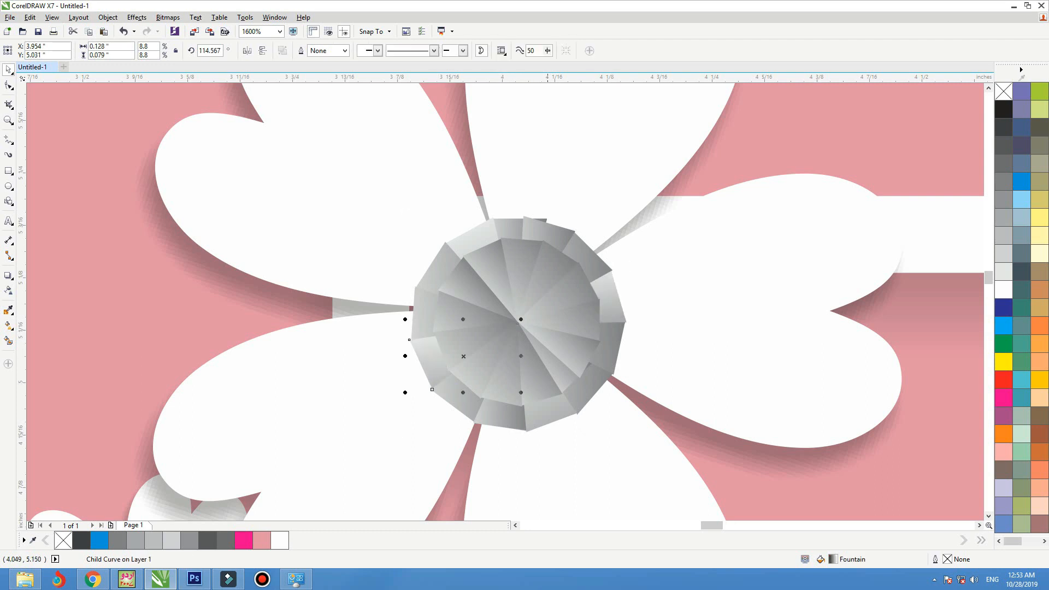
Step: Repeat the changed gradient on four wedges of the flower centre's inner wheel, spread over its top, bottom, upper-left and lower-right
click(549, 270)
ctrl+click(549, 271)
click(499, 364)
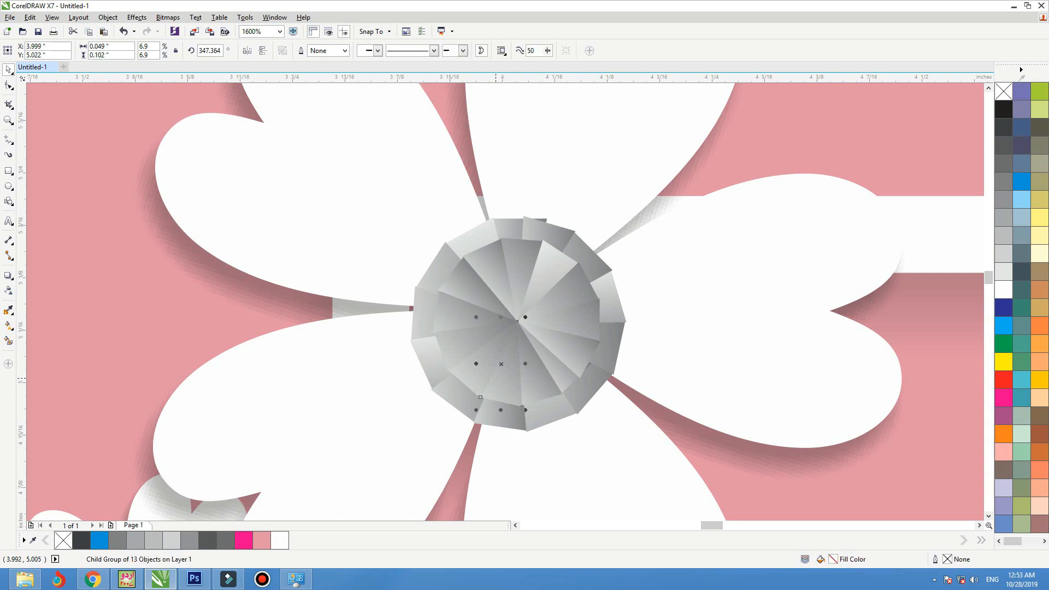
ctrl+click(497, 364)
ctrl+click(472, 294)
ctrl+click(472, 294)
key(ctrl+r)
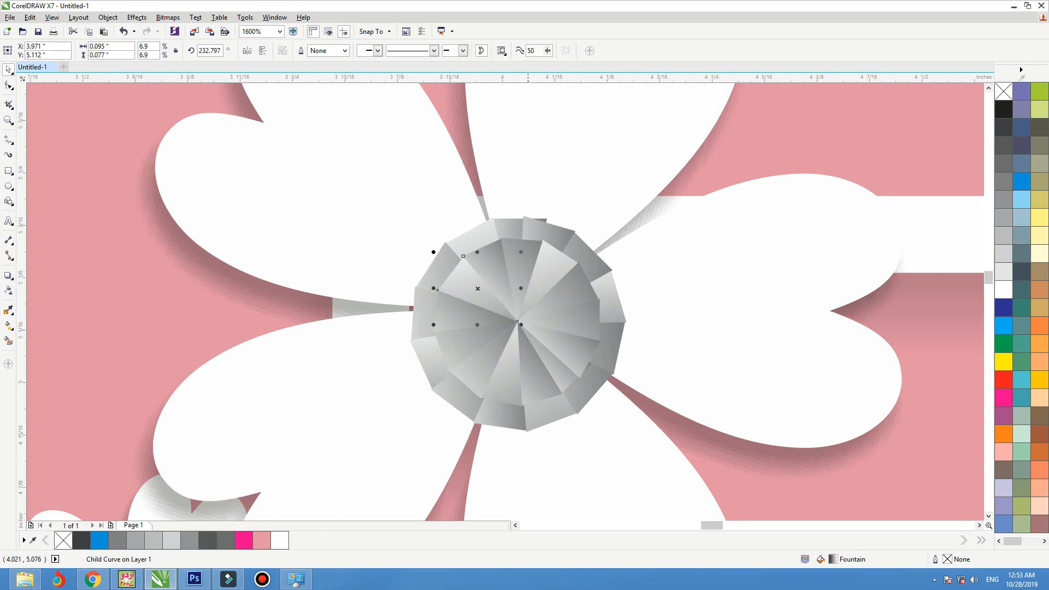
ctrl+click(572, 349)
ctrl+click(572, 350)
key(ctrl+r)
Step: Add a drop shadow to the large flower's faceted centre with opacity 88 and feathering 3
scroll(464, 247, down, 2)
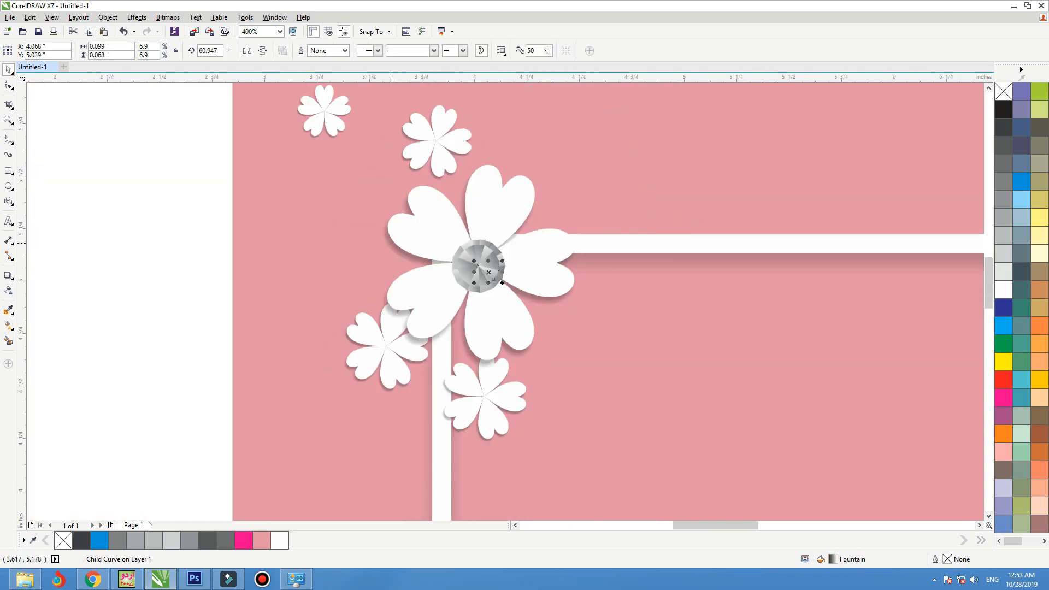
click(236, 246)
scroll(433, 221, down, 1)
key(F2)
drag(291, 201, 542, 311)
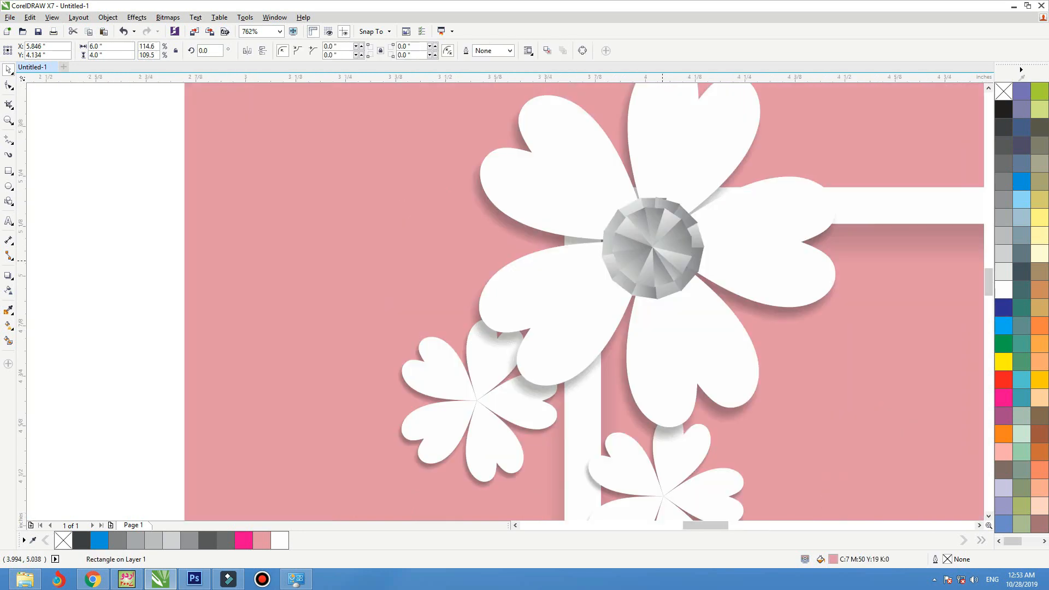
click(671, 260)
click(8, 276)
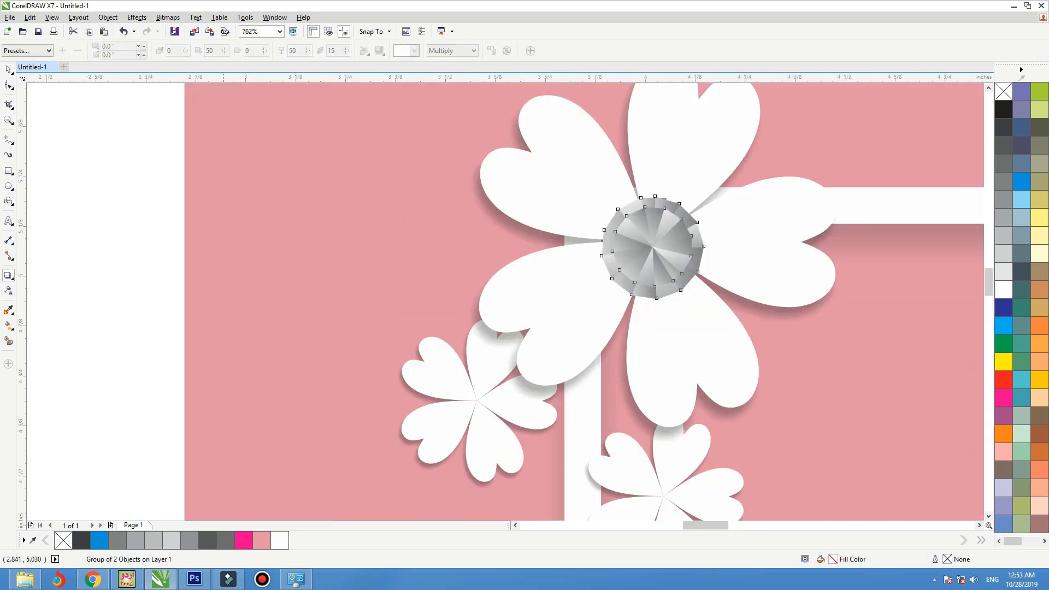
drag(652, 248, 636, 280)
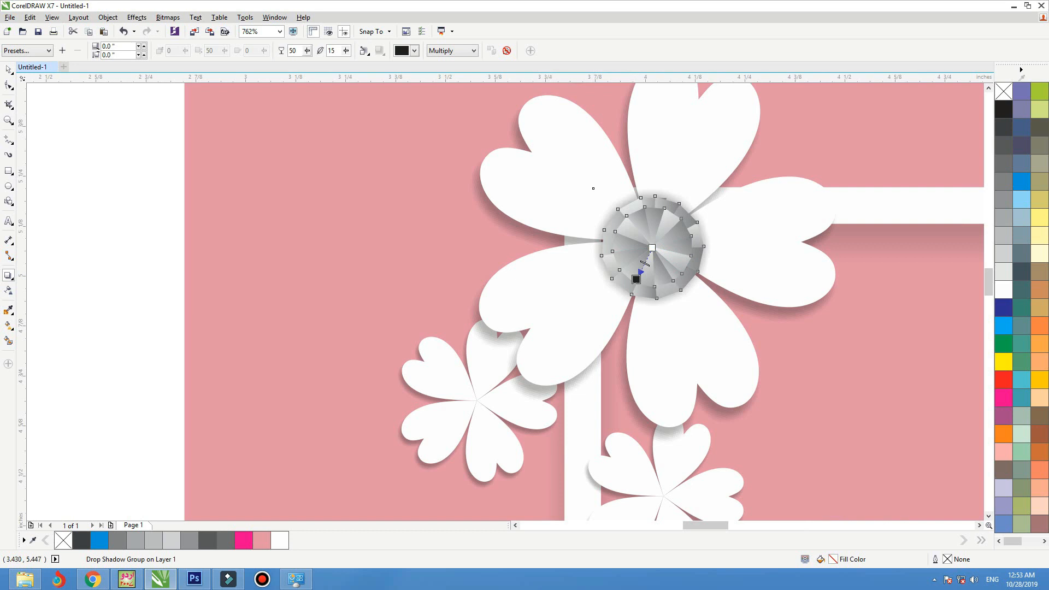
text(88)
key(Tab)
text(3)
key(Return)
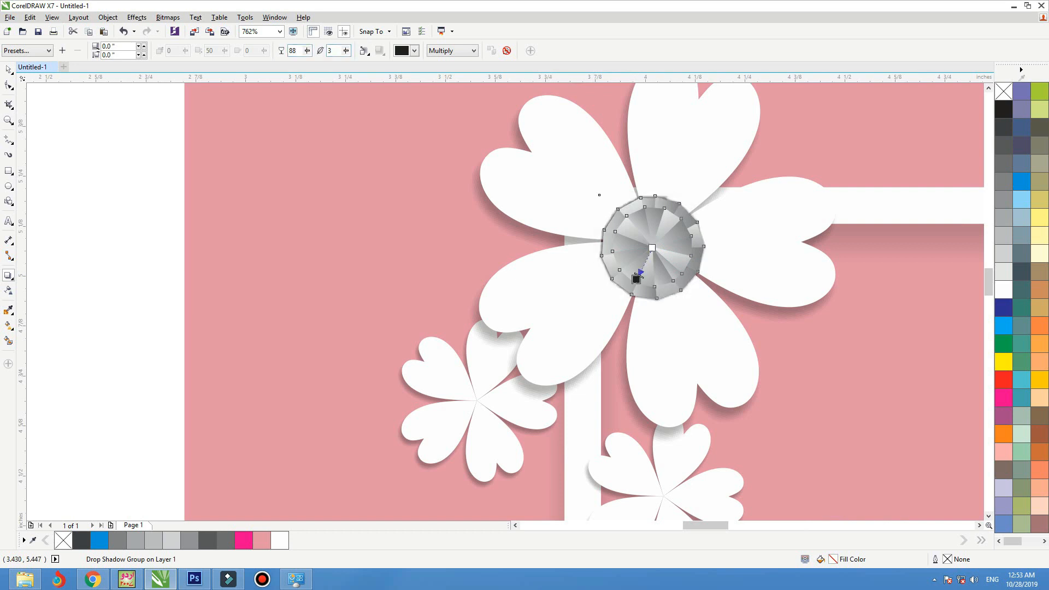
key(space)
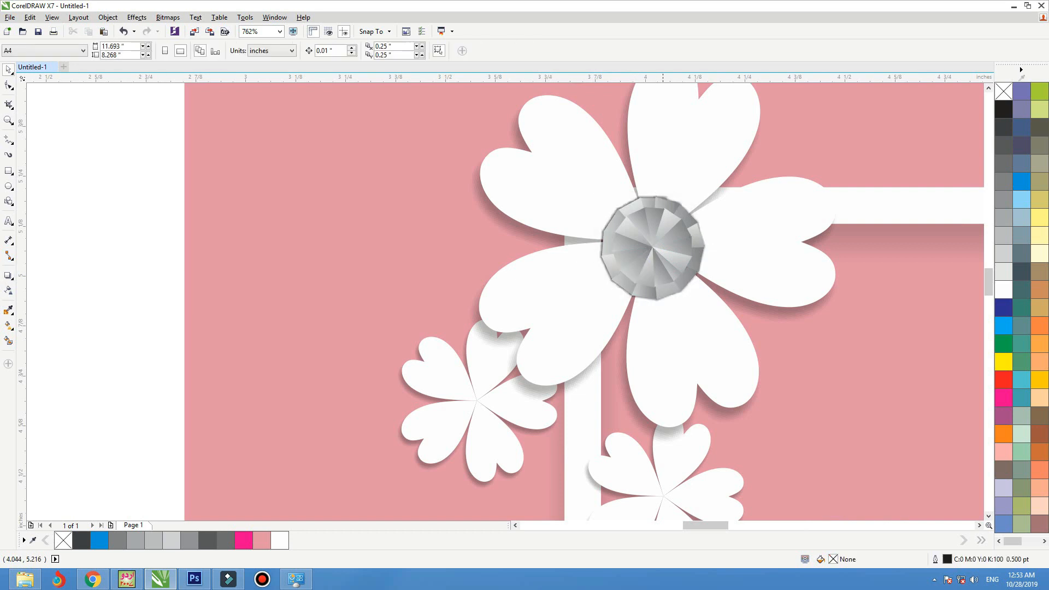
Step: Recolour the shadow behind the large flower's faceted centre pink and convert it to a 300 dpi CMYK bitmap with transparent background
click(652, 251)
click(262, 540)
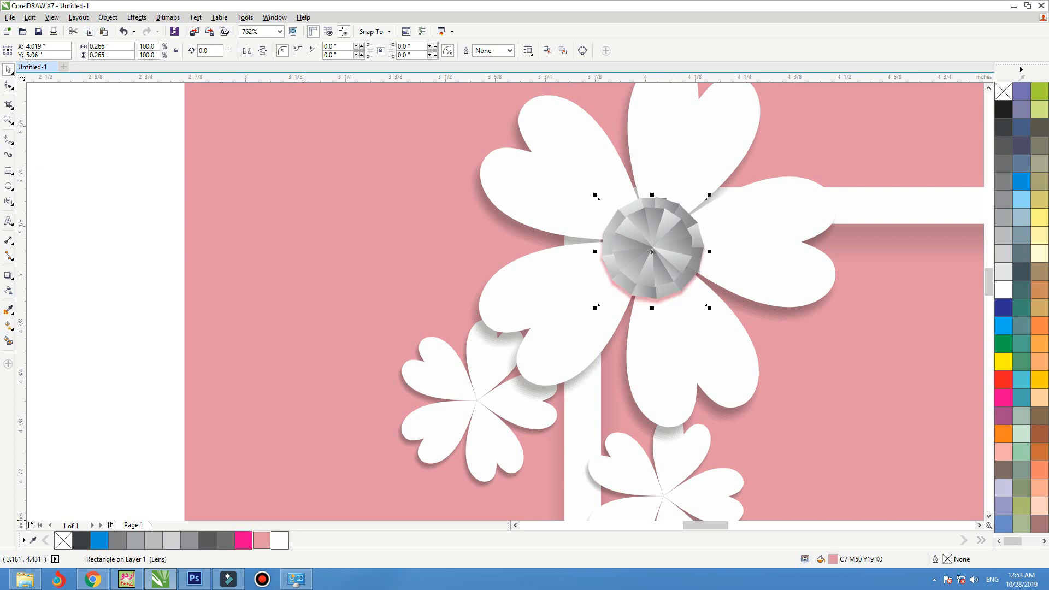
key(alt+b)
key(Return)
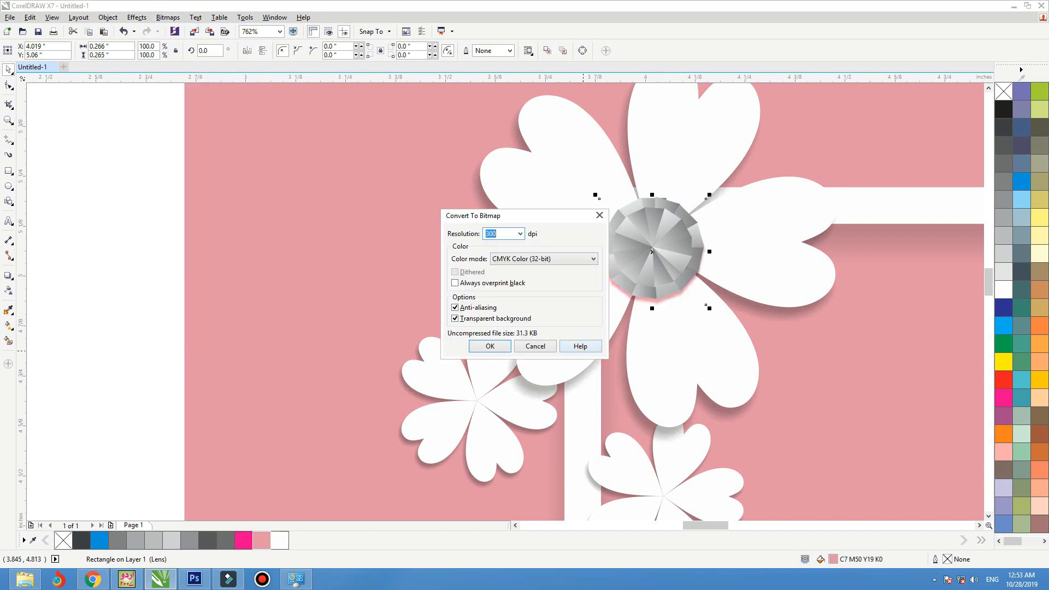
key(Return)
Step: Apply a uniform transparency of 50 to the pink shadow bitmap and convert the result to a bitmap again
click(8, 290)
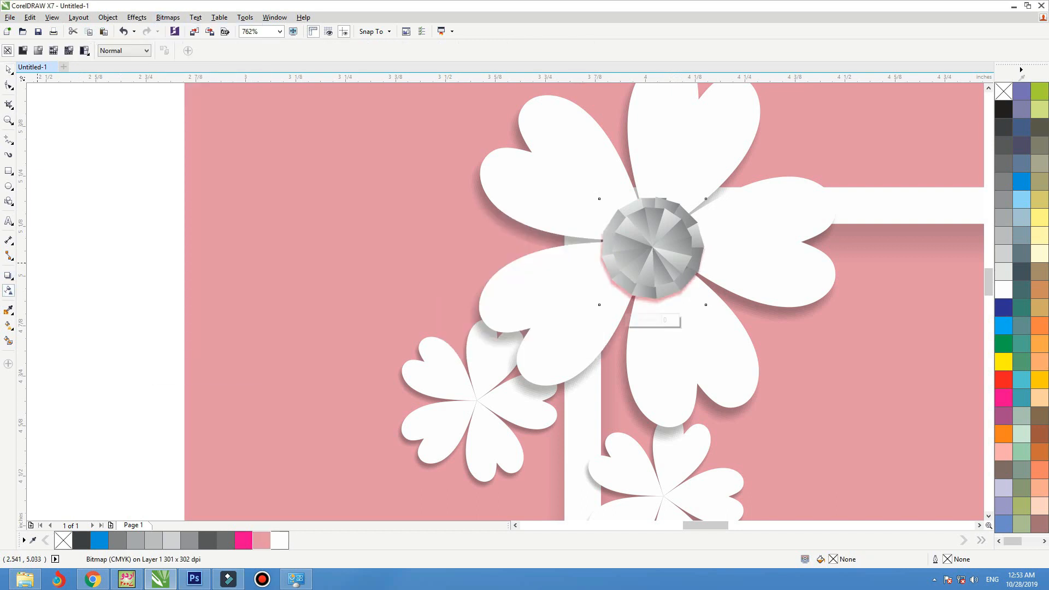
click(22, 50)
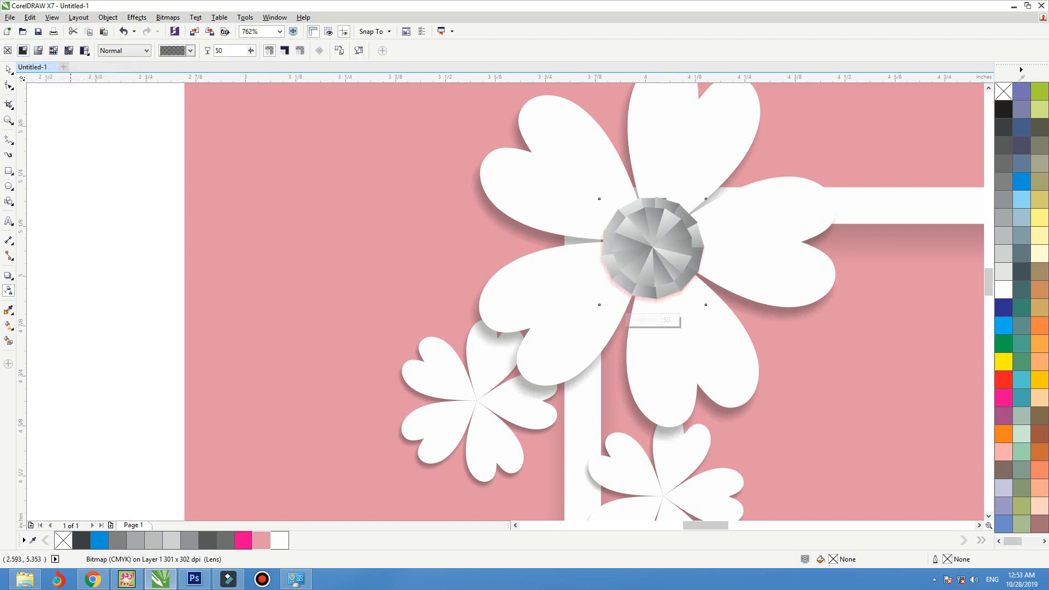
key(space)
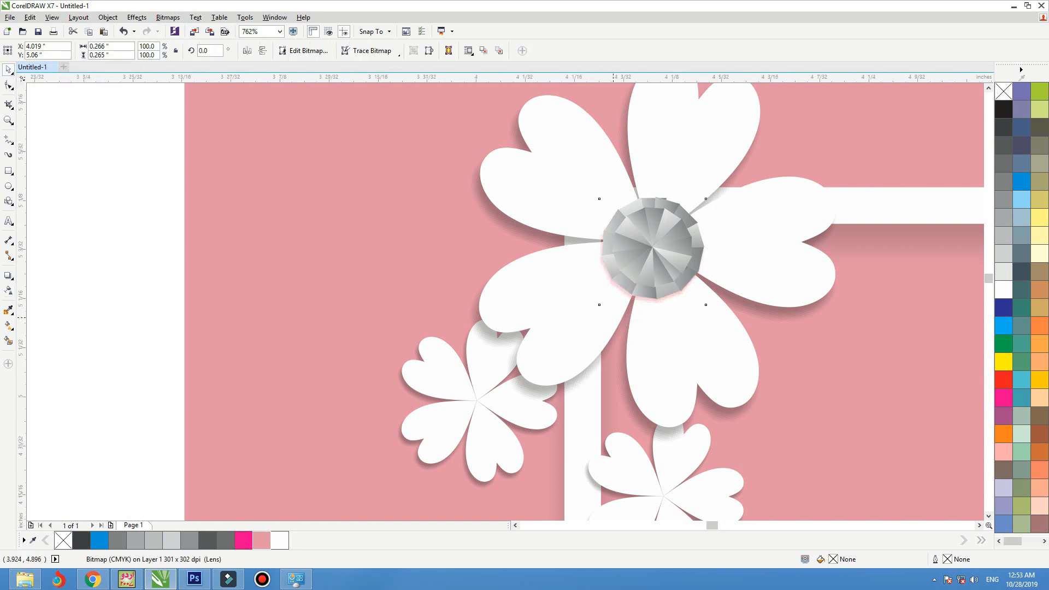
scroll(748, 223, up, 2)
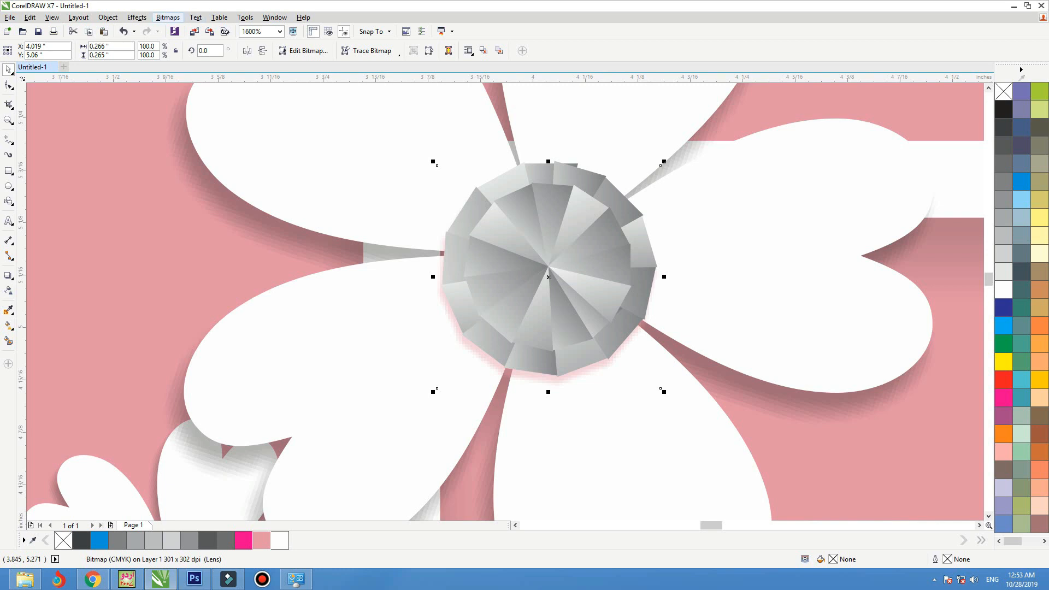
click(167, 17)
click(180, 29)
key(Return)
Step: Group the large flower's faceted centre with its shadow bitmap
scroll(548, 277, down, 4)
drag(200, 98, 618, 252)
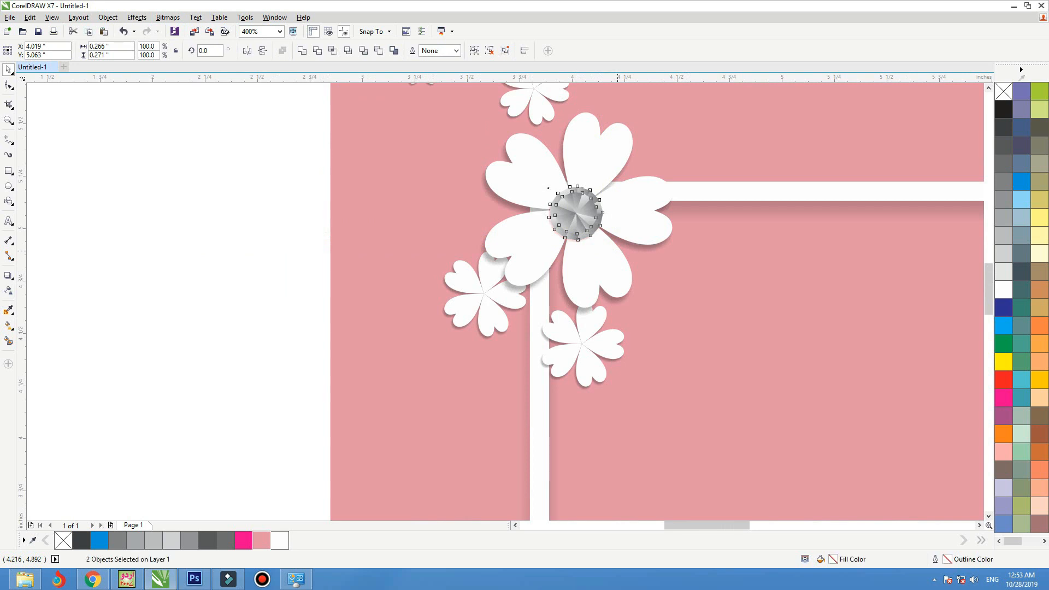
key(ctrl+g)
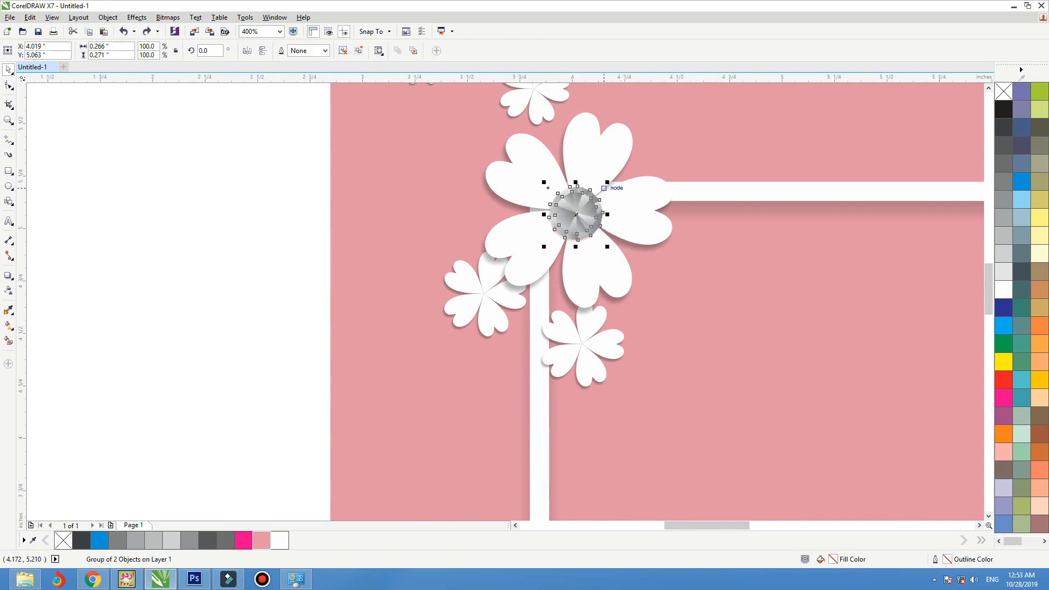
Step: Place a reduced copy of the faceted centre on the small flower directly below the upper-left large flower
drag(604, 186, 583, 345)
scroll(294, 207, down, 1)
key(Escape)
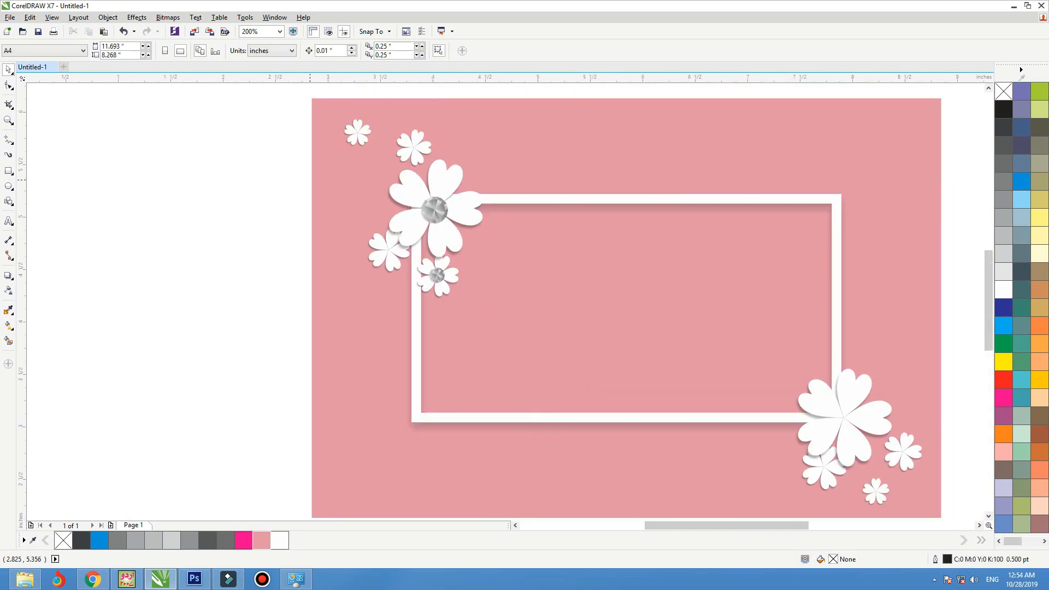
click(339, 180)
key(shift+F2)
key(Escape)
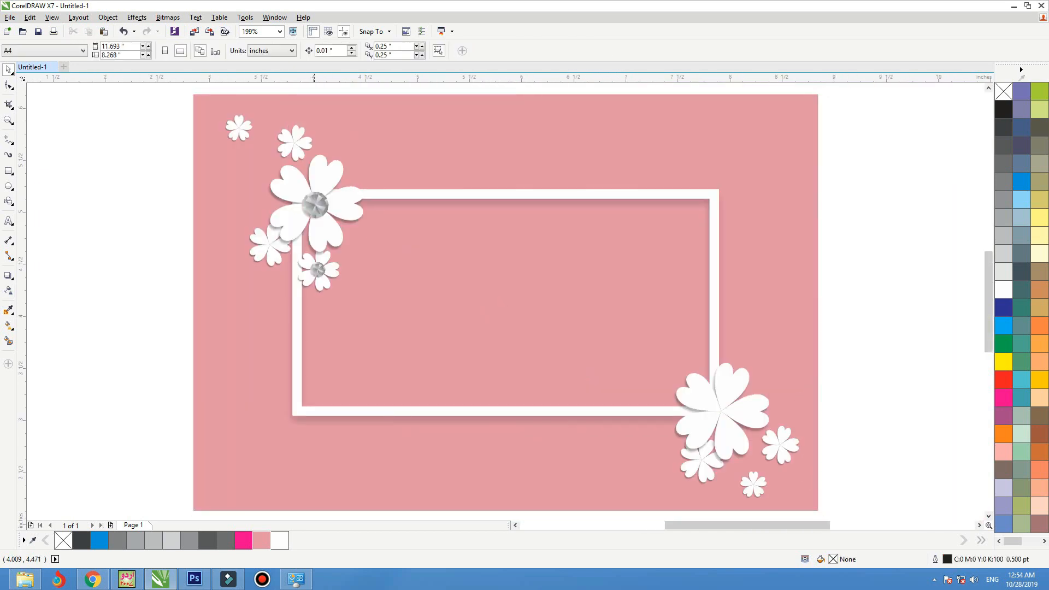
Step: Copy the large faceted centre onto the lower-right large flower and the small one onto the small flower overlapping it
drag(316, 211, 720, 422)
drag(322, 263, 734, 465)
key(ctrl+z)
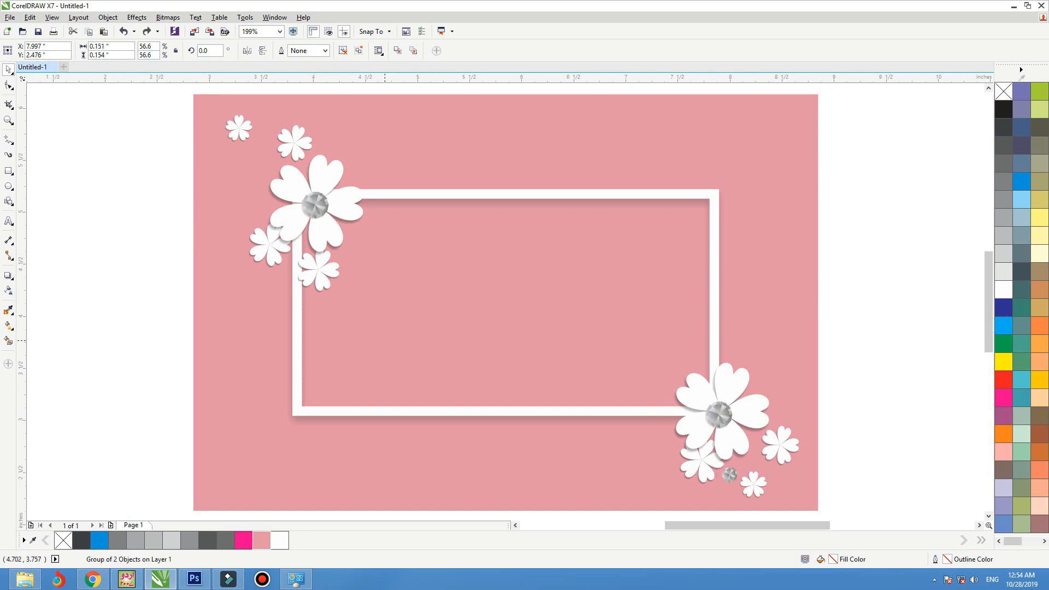
key(ctrl+z)
drag(730, 466, 701, 460)
right_click(702, 461)
key(Escape)
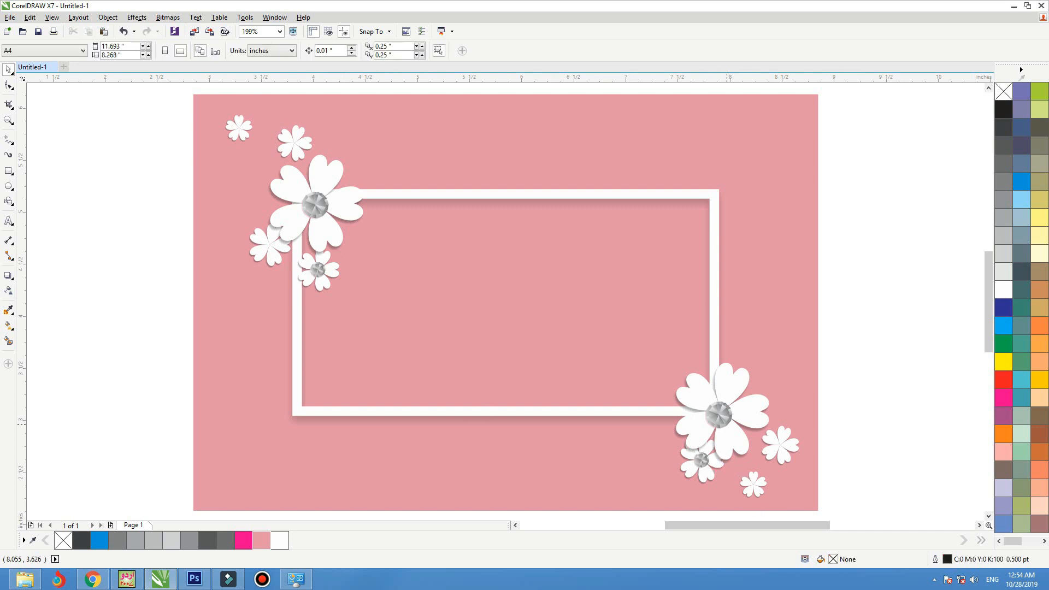
Step: Align the large faceted centre horizontally and vertically with the middle of the lower-right large flower
click(727, 422)
shift+click(750, 412)
key(c)
key(e)
key(Escape)
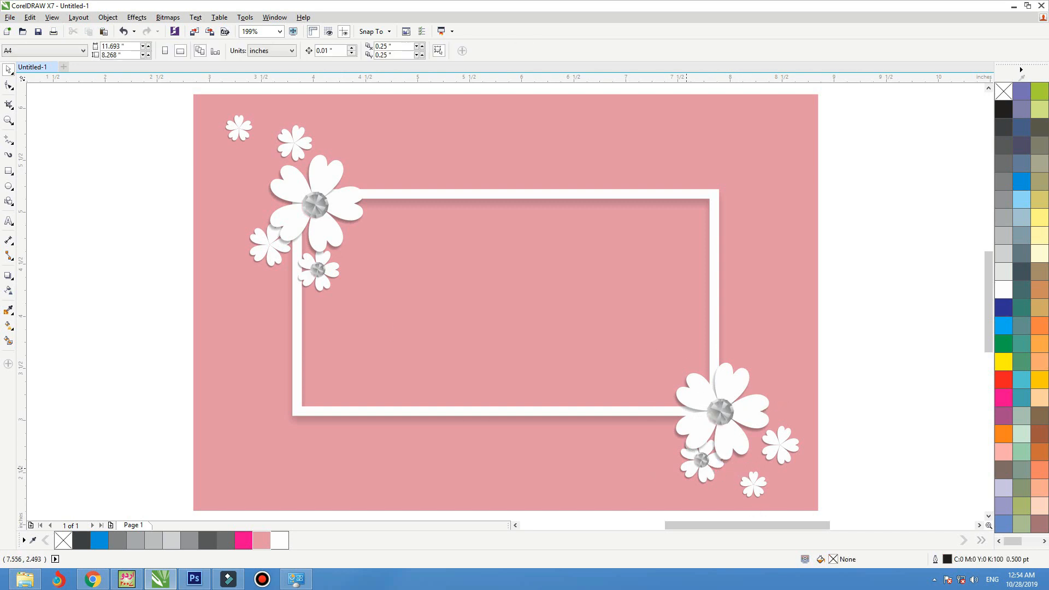
Step: Align the small faceted centre horizontally and vertically with the small flower below the lower-right large flower
click(701, 461)
shift+click(711, 475)
key(c)
key(e)
key(Escape)
scroll(841, 381, down, 1)
key(F4)
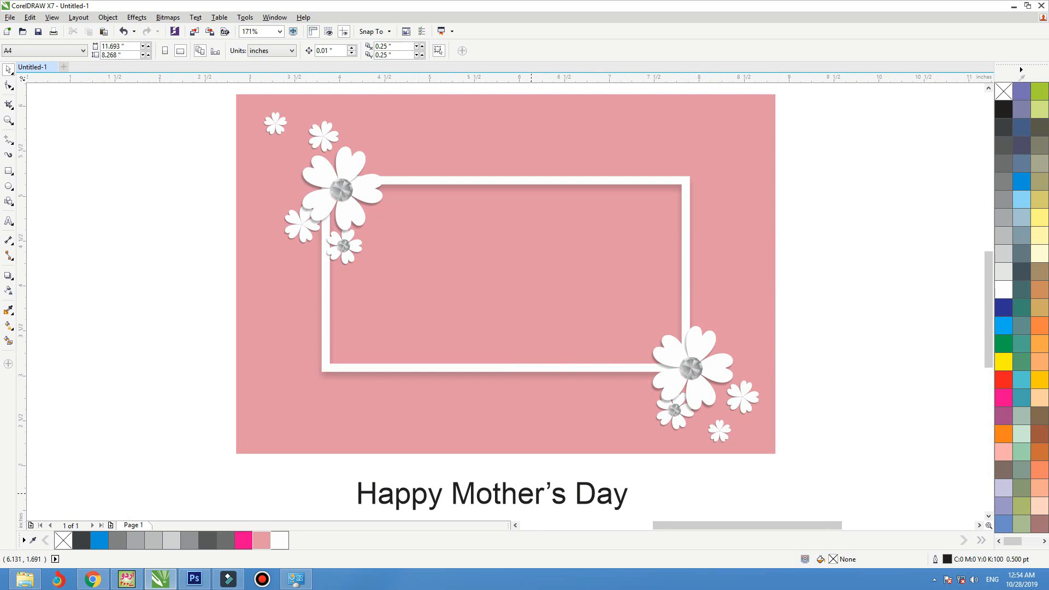
drag(446, 496, 496, 233)
click(496, 232)
click(494, 229)
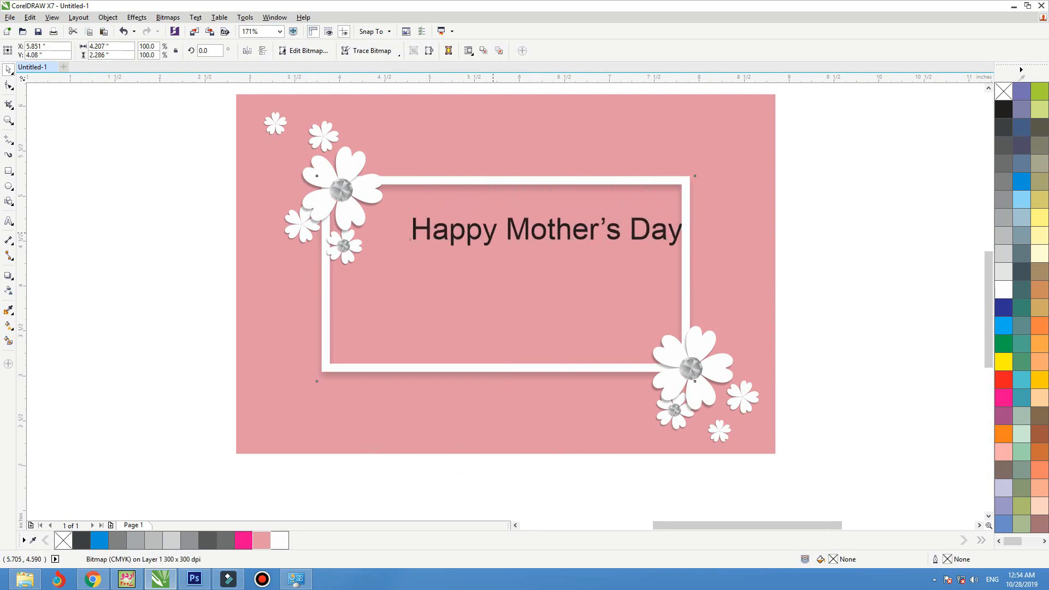
click(492, 234)
click(491, 239)
key(ctrl+z)
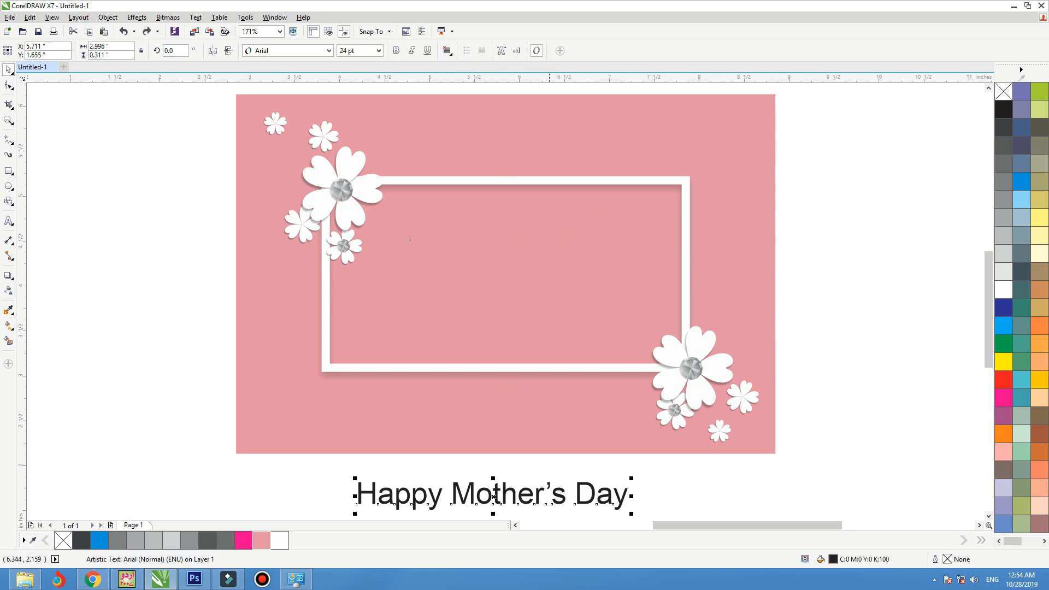
Step: Split the greeting into three separate text lines, Happy, Mother's and Day, and shift Mother's slightly upward
click(493, 496)
double_click(443, 495)
key(Return)
click(490, 492)
key(Return)
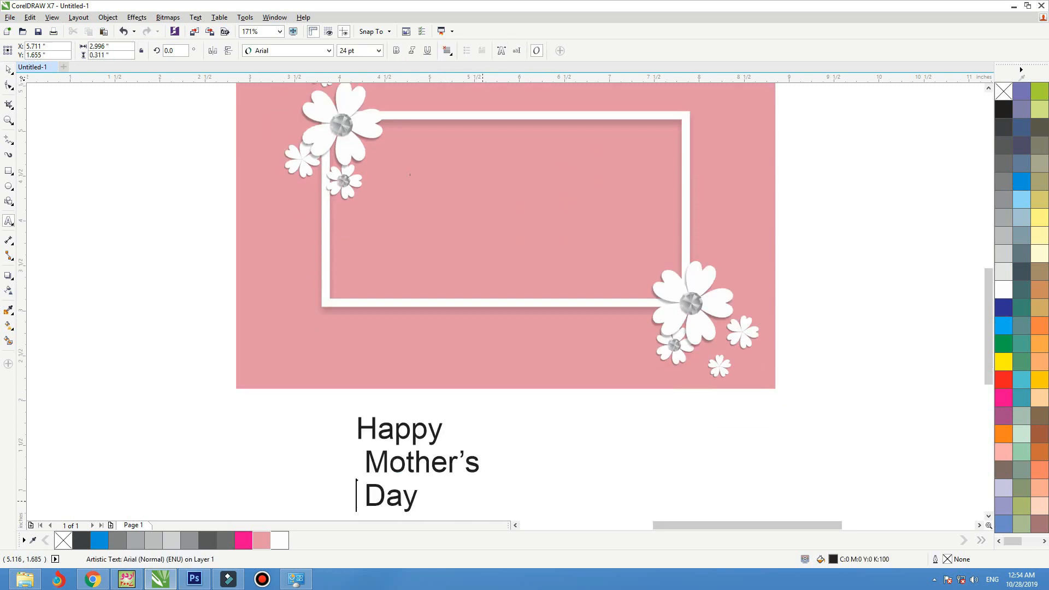
click(8, 69)
drag(453, 458, 451, 453)
Step: Set the font of the Happy and Day text lines to NEOTERIC
click(434, 439)
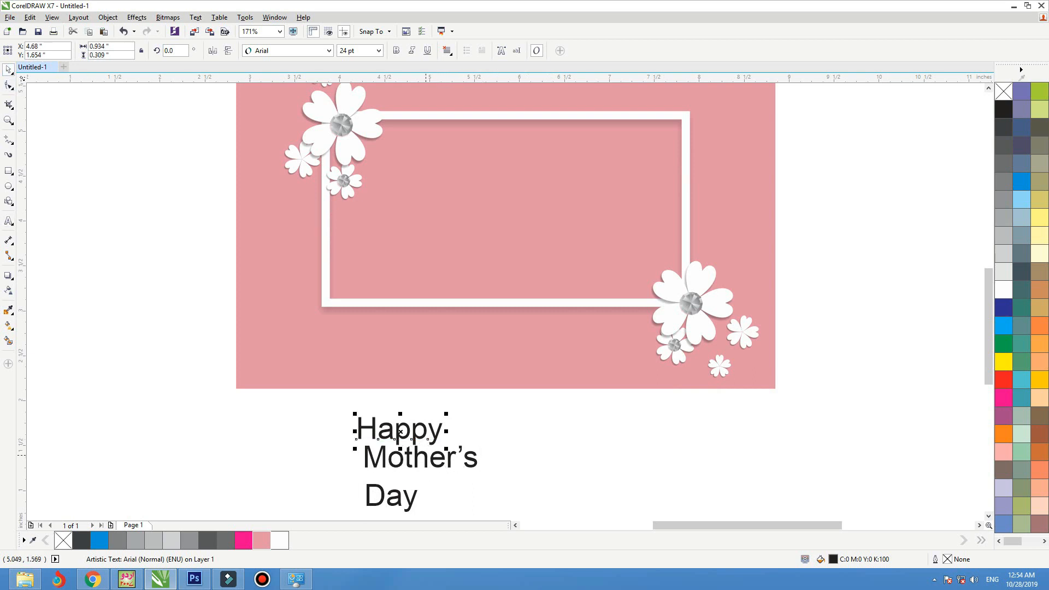
shift+click(400, 465)
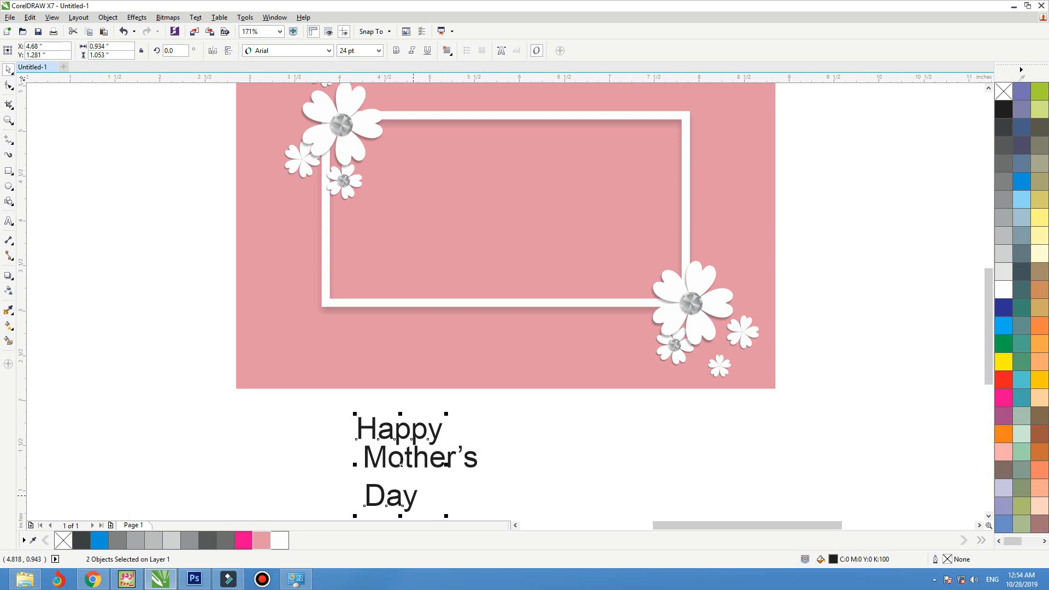
click(329, 50)
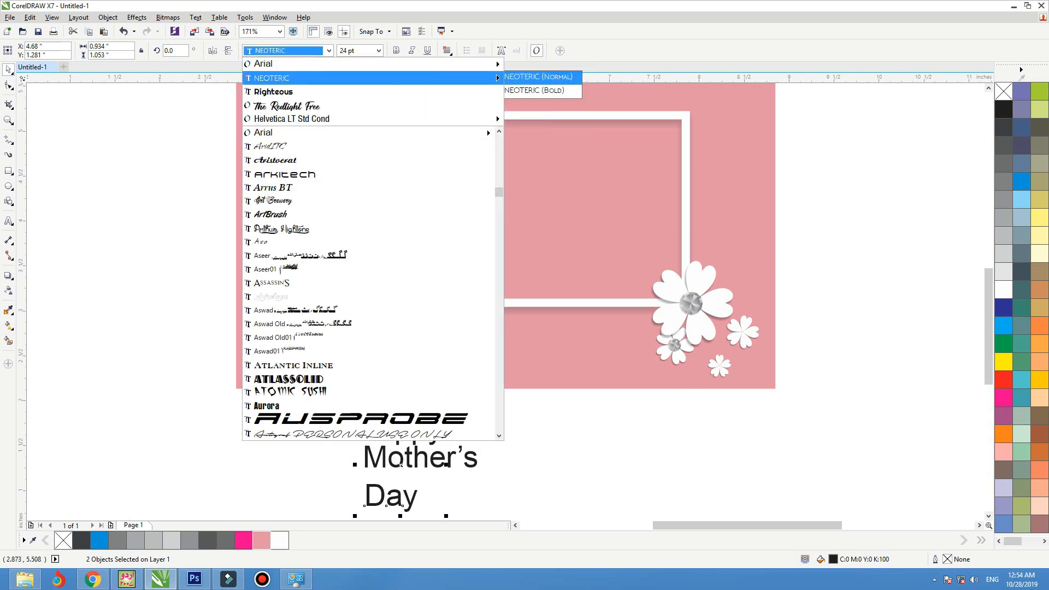
click(285, 77)
Step: Change the word Happy to uppercase
click(423, 431)
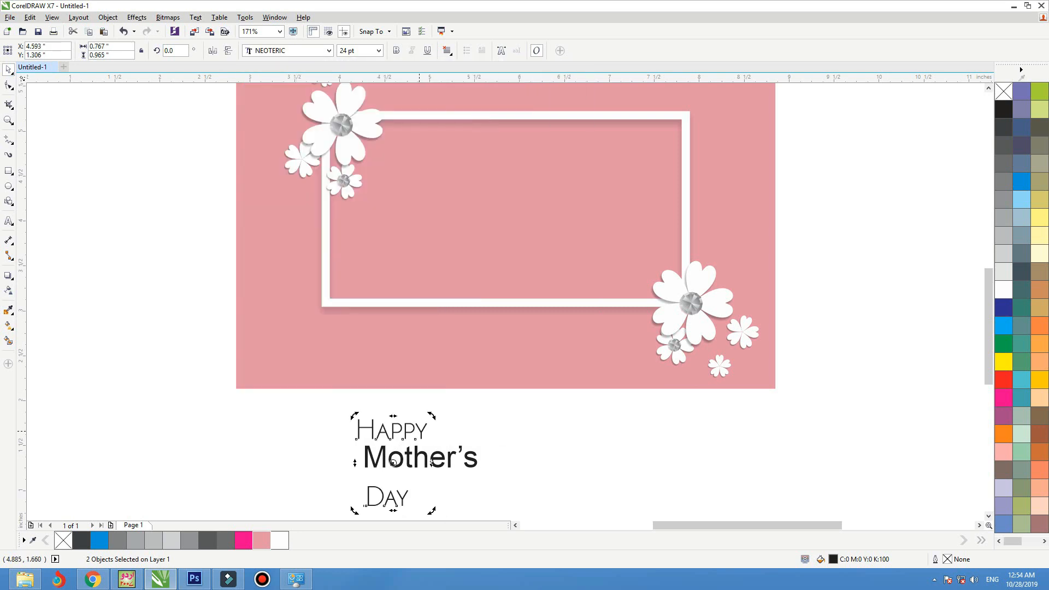
key(ctrl+a)
key(Escape)
double_click(423, 431)
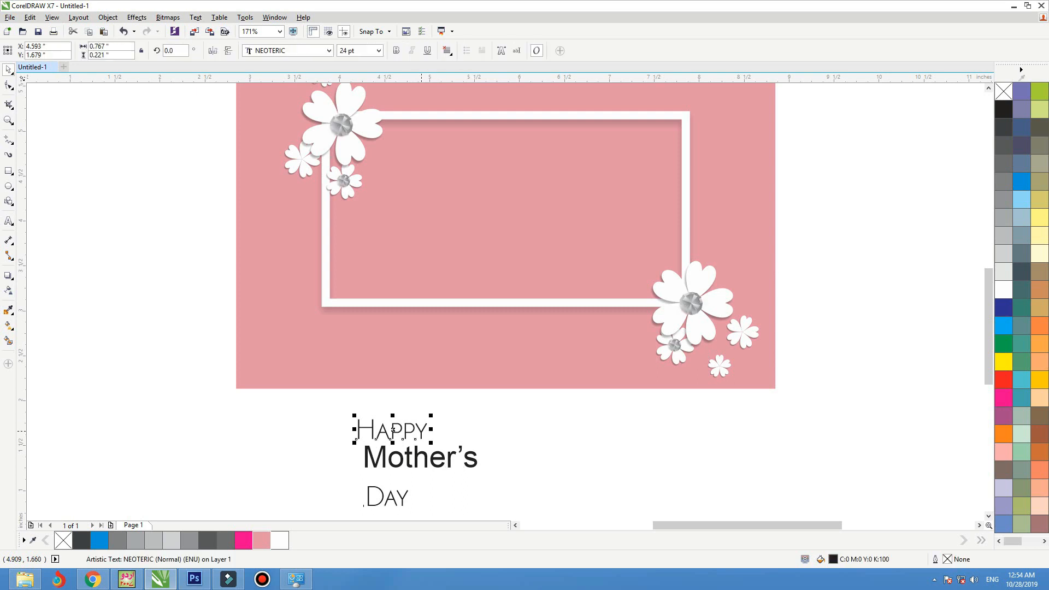
key(ctrl+a)
key(shift+F3)
key(Down)
key(Down)
key(Return)
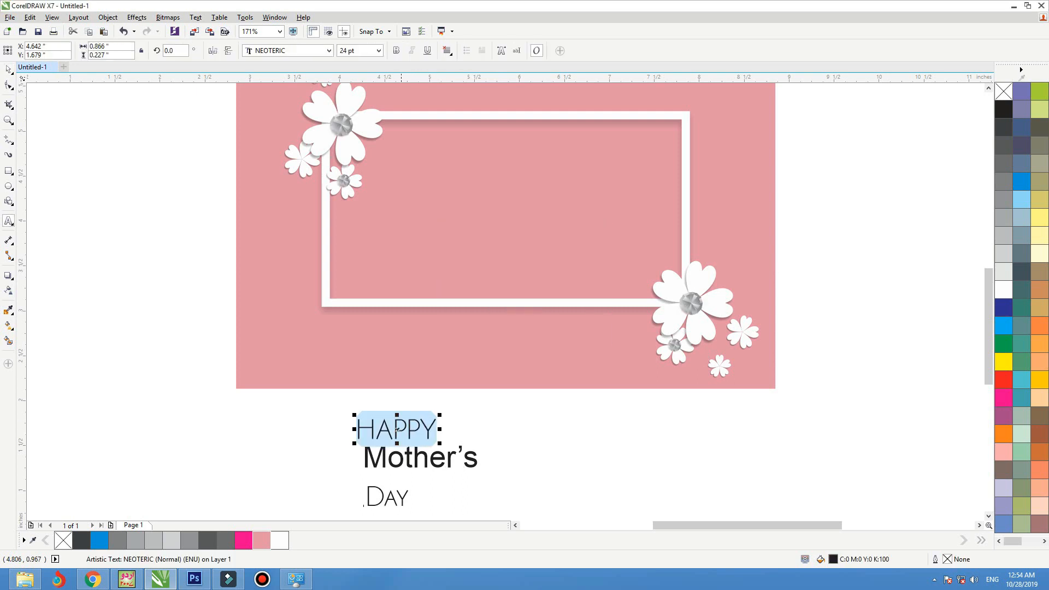
Step: Change the word Day to uppercase and finish the text editing
click(397, 496)
key(ctrl+a)
key(shift+F3)
key(Down)
key(Down)
key(Return)
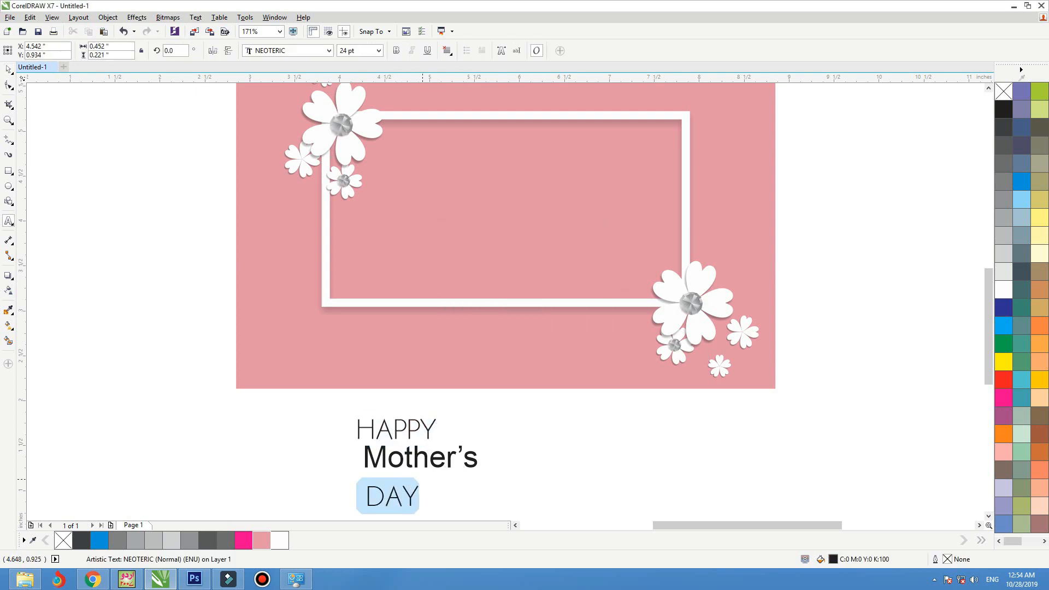
key(ctrl+space)
Step: Preview fonts on the Mother's text through the range from AridITC to Atomic Sushi
click(410, 456)
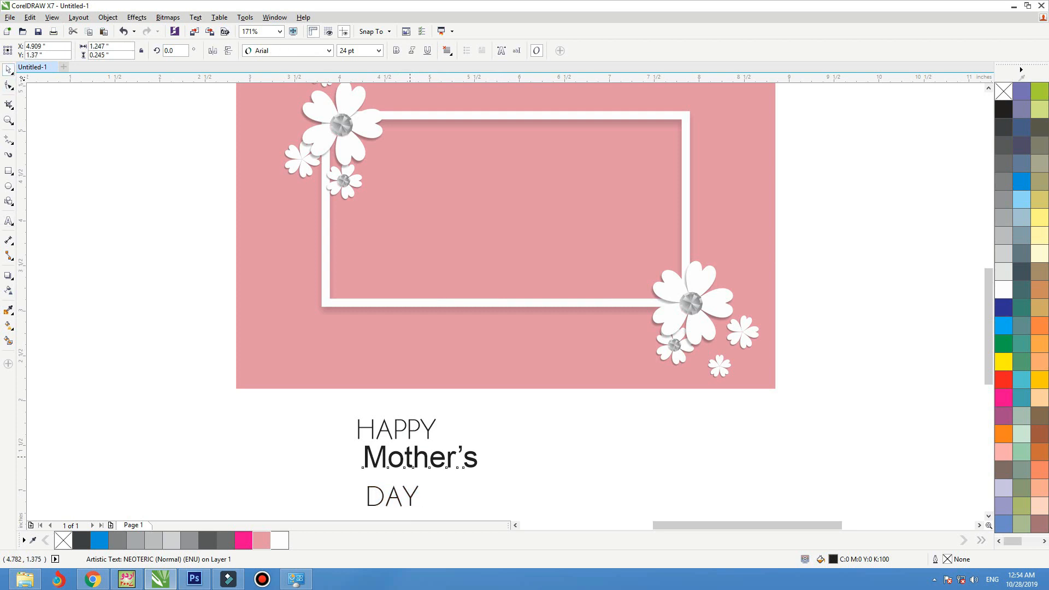
click(328, 50)
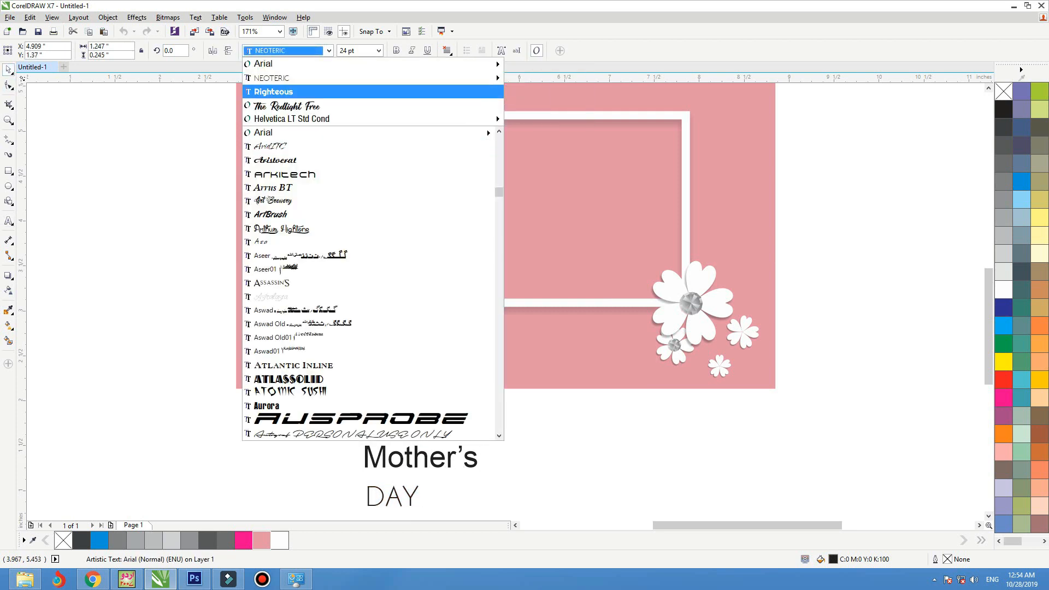
key(Up)
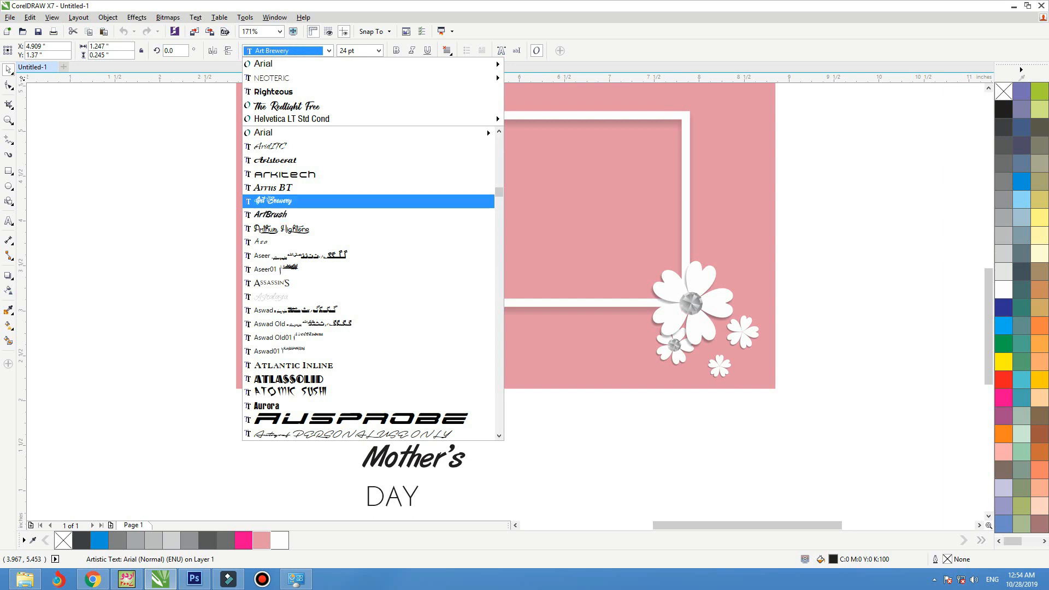
key(Down)
key(Down)
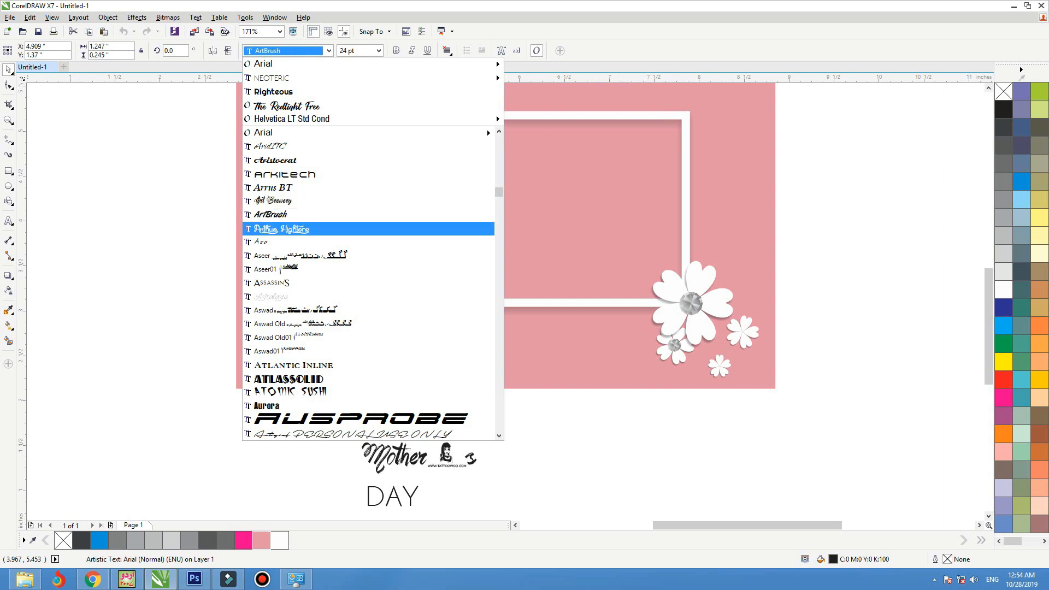
key(Down)
key(Down)
key(Down)
key(Down)
key(Down)
key(Down)
key(Down)
key(Down)
key(Down)
key(Down)
key(Down)
key(Down)
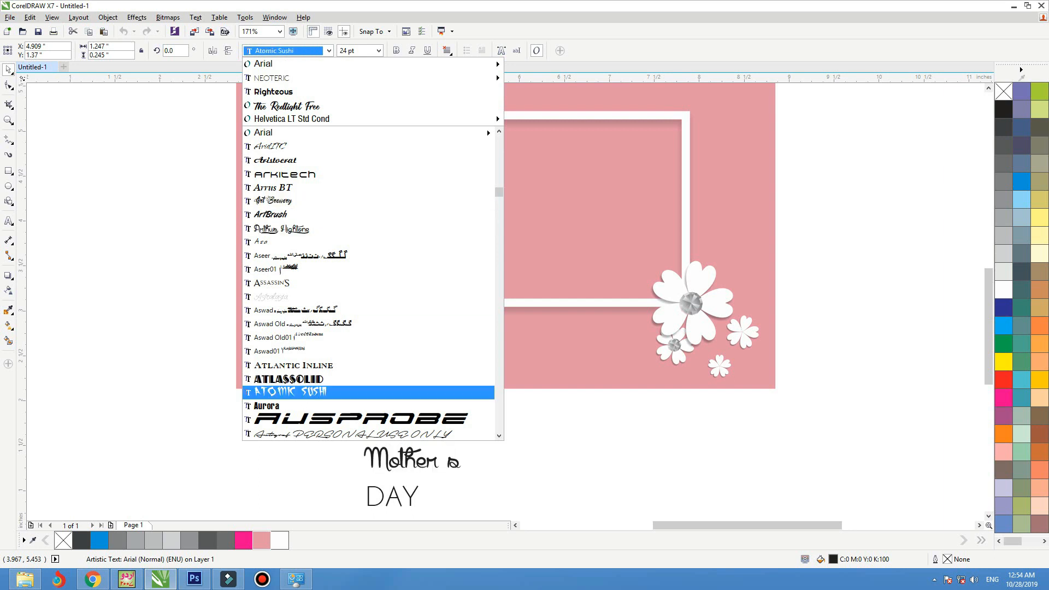
key(Up)
key(Up)
key(Up)
key(Up)
key(Up)
key(Up)
key(Up)
key(Up)
key(Up)
key(Up)
key(Up)
key(Up)
key(Up)
key(Up)
key(Up)
key(Up)
key(Up)
key(Up)
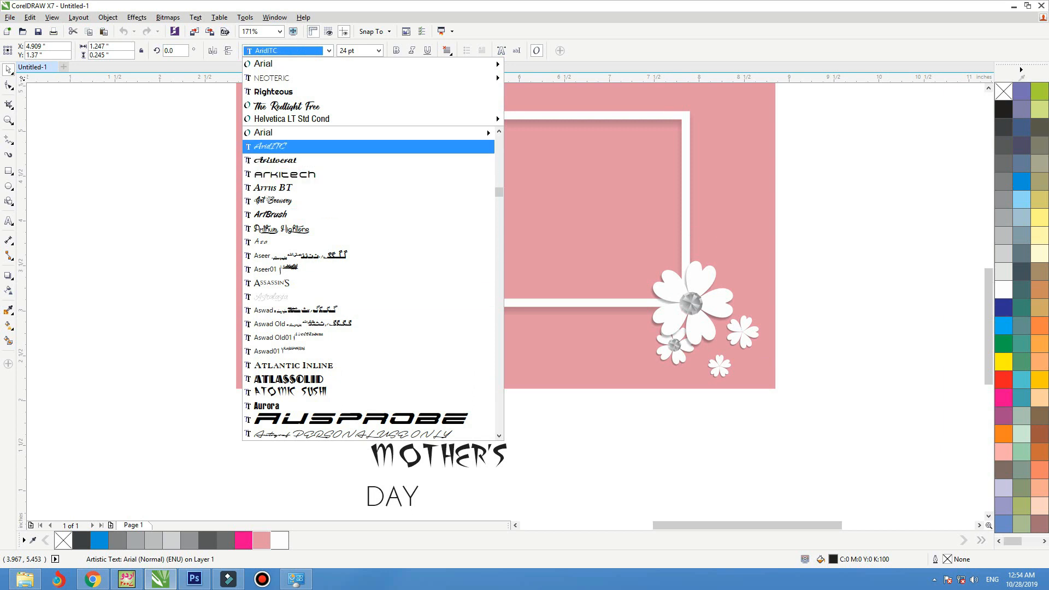
key(Up)
key(Up)
key(Up)
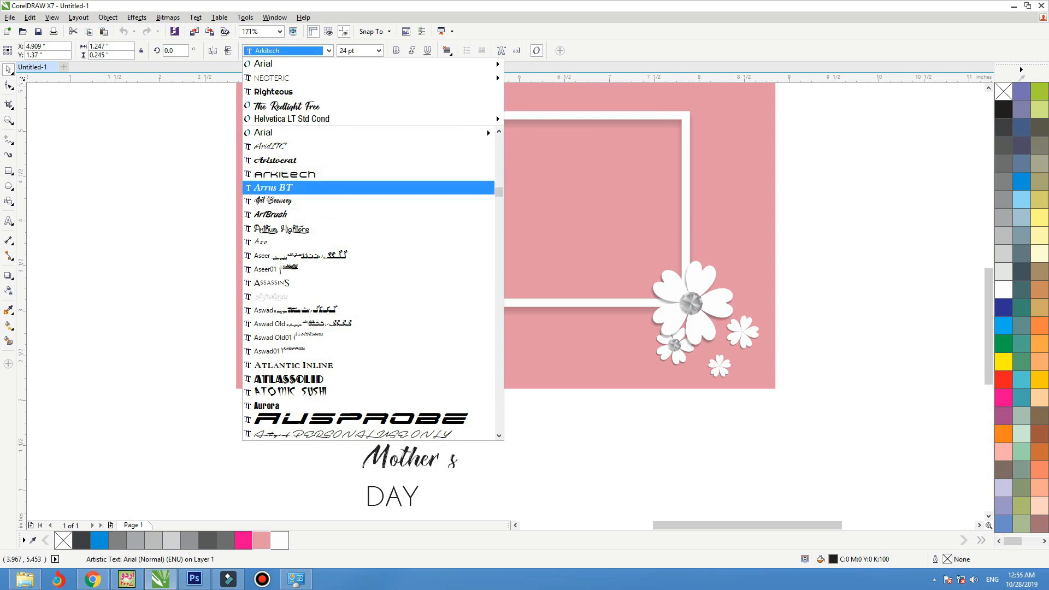
Step: Preview fonts on the Mother's text through the range from The Redlight Free to Tiger Rag LET
text(the)
key(Up)
key(Up)
key(Up)
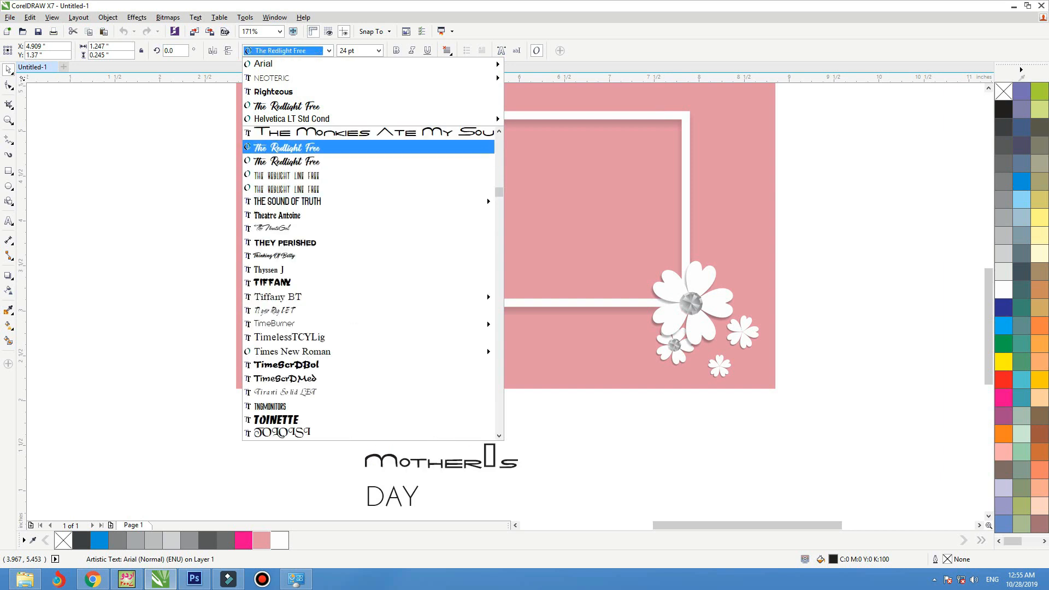
key(Down)
key(Down)
key(Down)
key(Down)
key(Down)
key(Down)
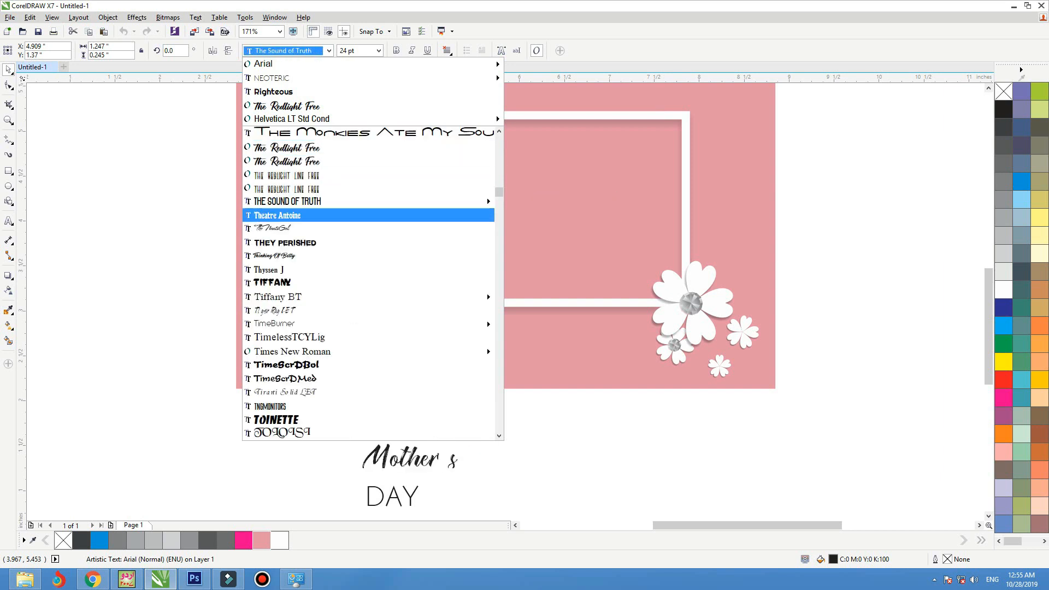
key(Up)
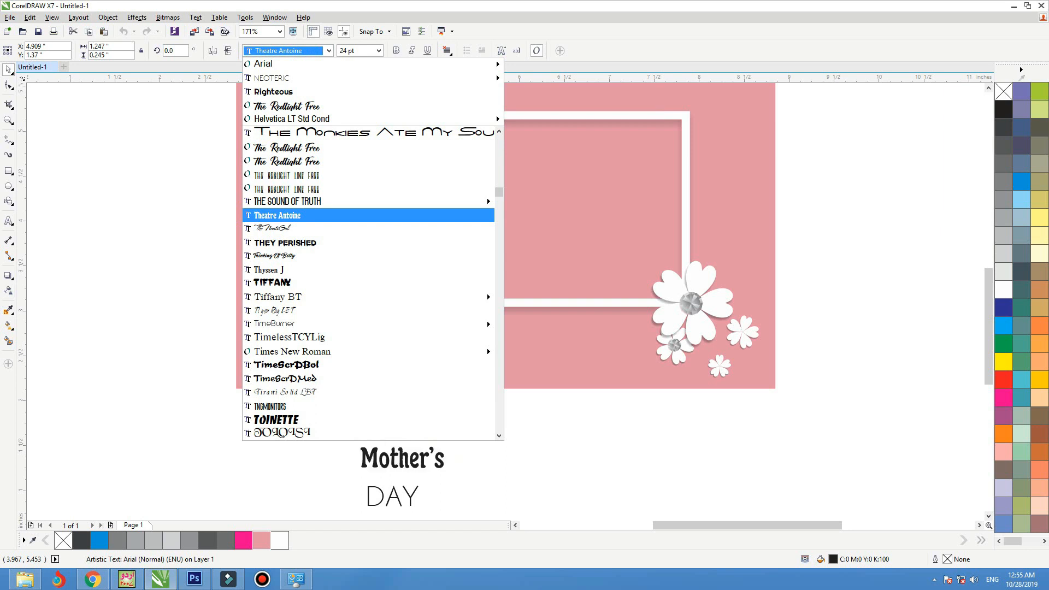
key(Down)
key(Down)
key(Down)
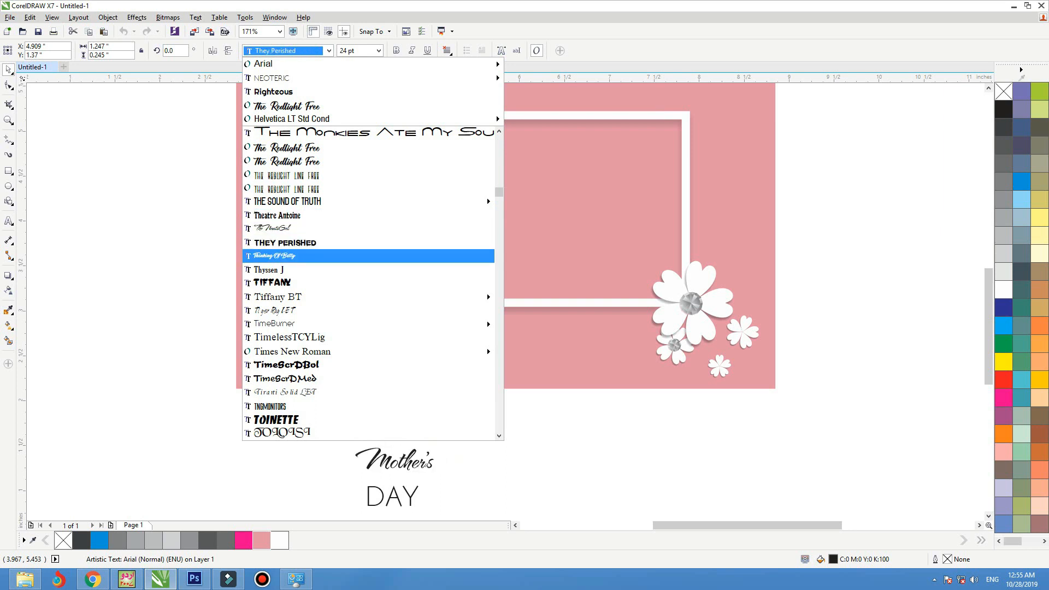
key(Down)
key(Down)
key(Down)
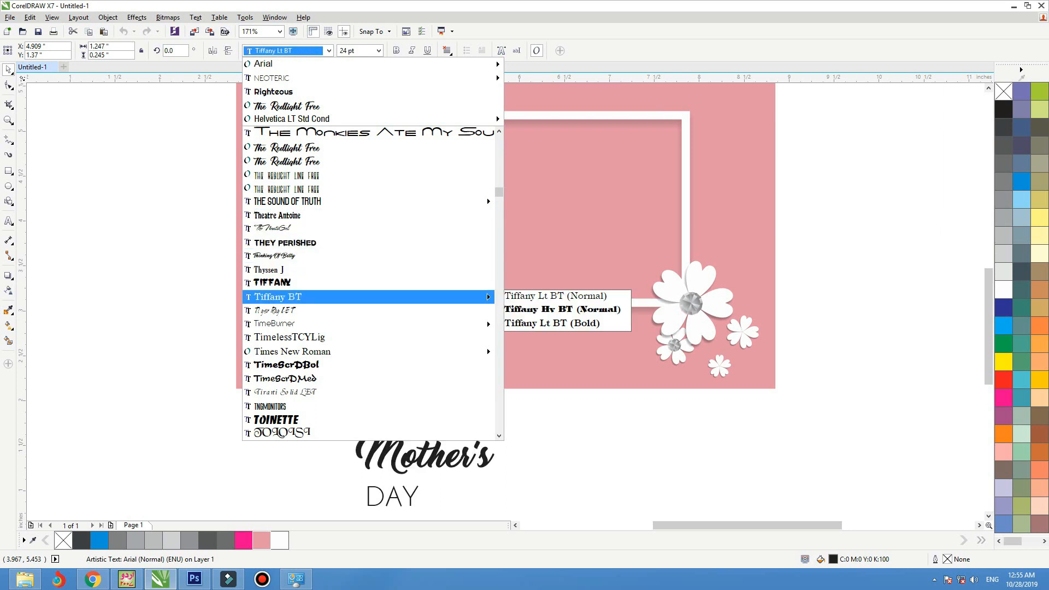
key(Down)
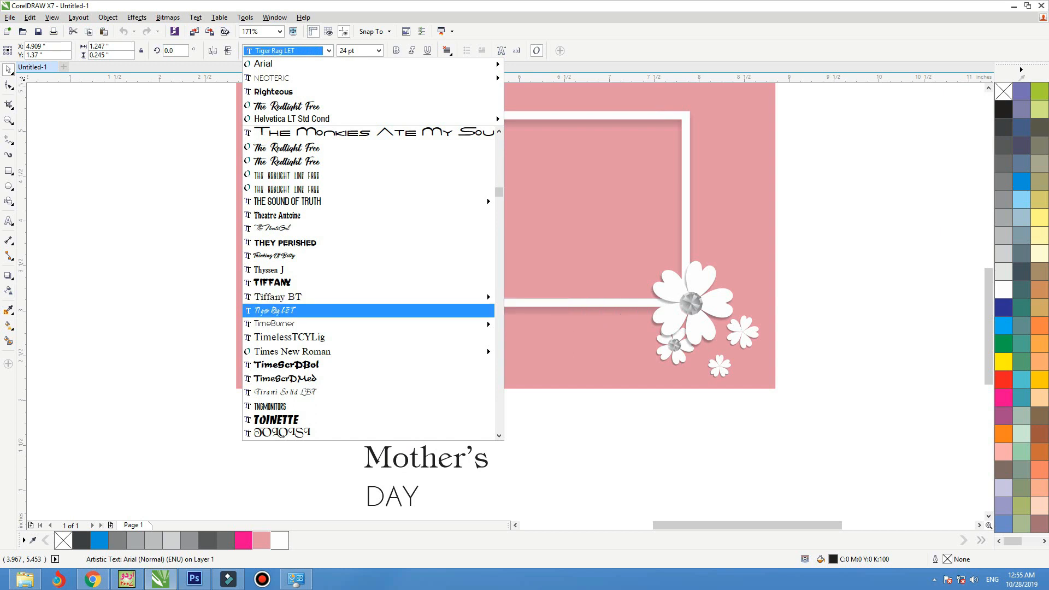
Step: Try the TypoUpright BT font on the Mother's text
key(Down)
key(Down)
key(Down)
key(Down)
key(Down)
key(Down)
key(Down)
key(Down)
key(Down)
key(Down)
key(Down)
key(Down)
key(Down)
key(Down)
key(Down)
key(Down)
key(Down)
key(Down)
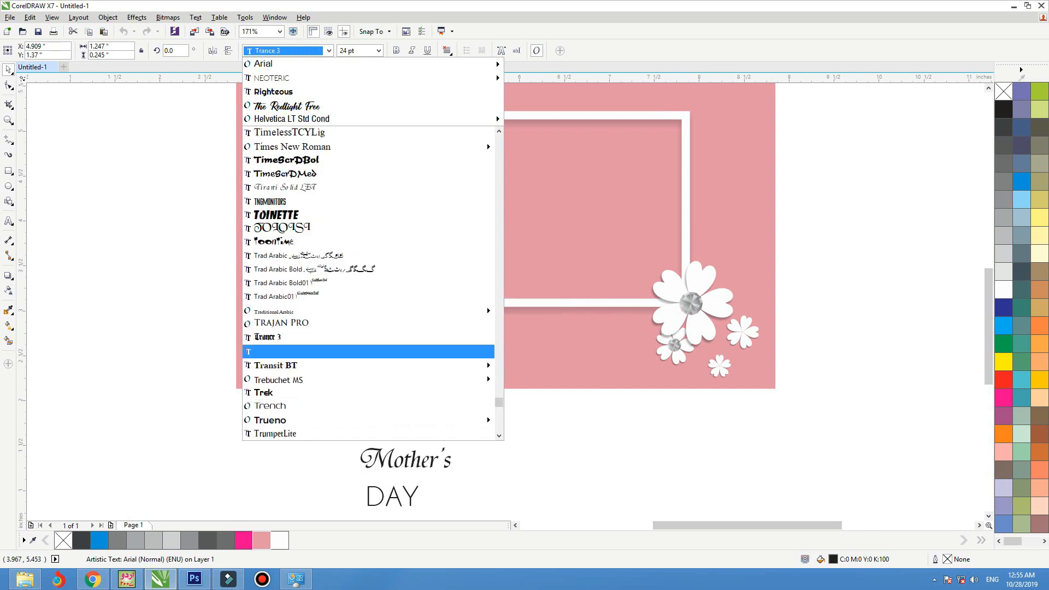
key(Down)
key(Down)
key(Down)
key(Down)
key(Down)
key(Down)
key(Down)
key(Down)
key(Down)
key(Down)
key(Down)
key(Down)
key(Down)
key(Down)
key(Down)
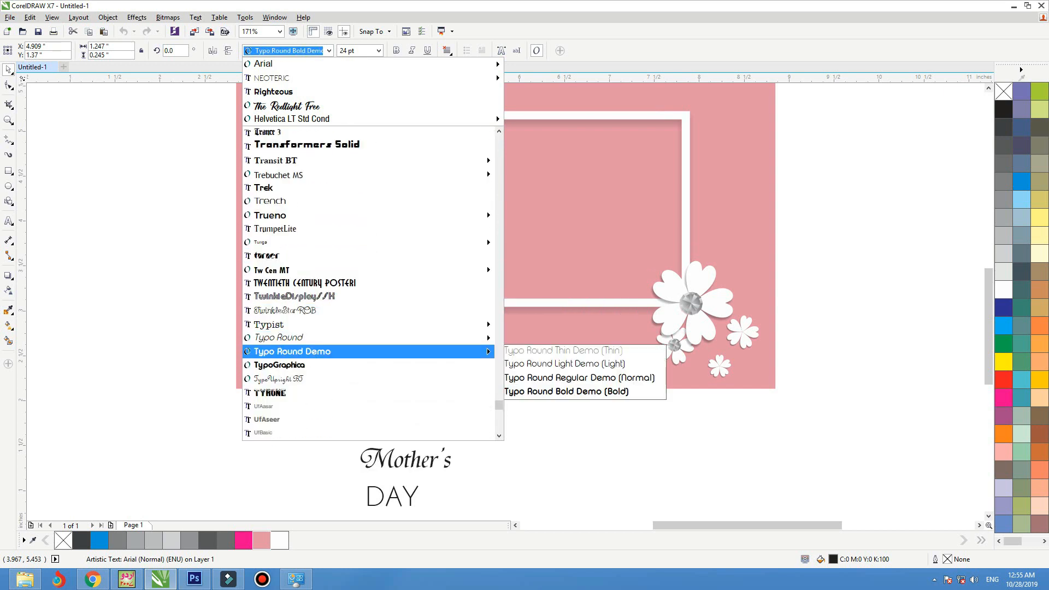
key(Down)
key(Down)
key(Return)
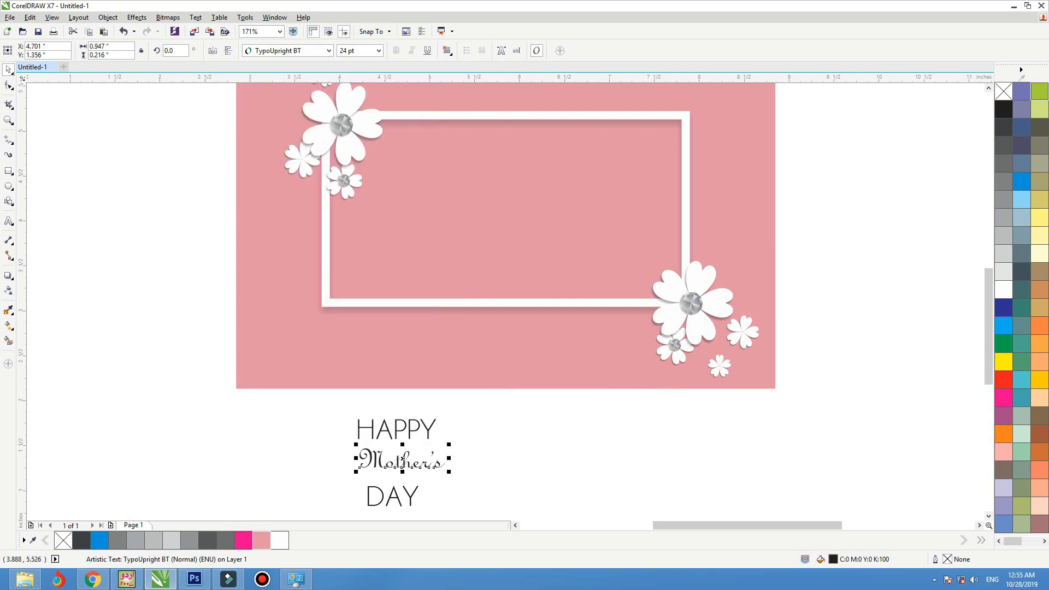
Step: Preview fonts on the Mother's text through the range from A.D. MONO to Always Beside You
click(329, 50)
text(a)
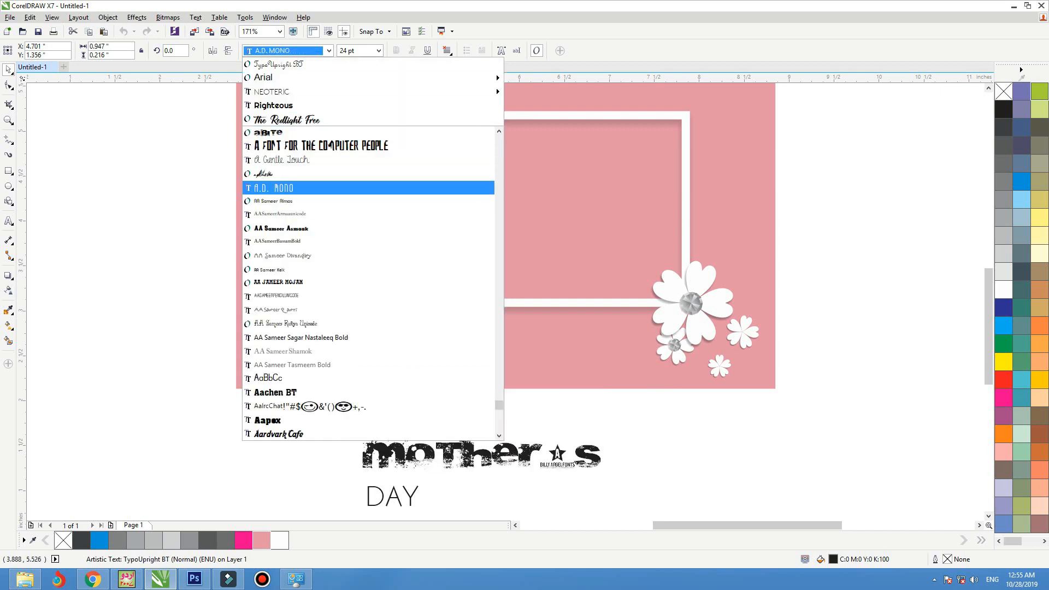
key(Up)
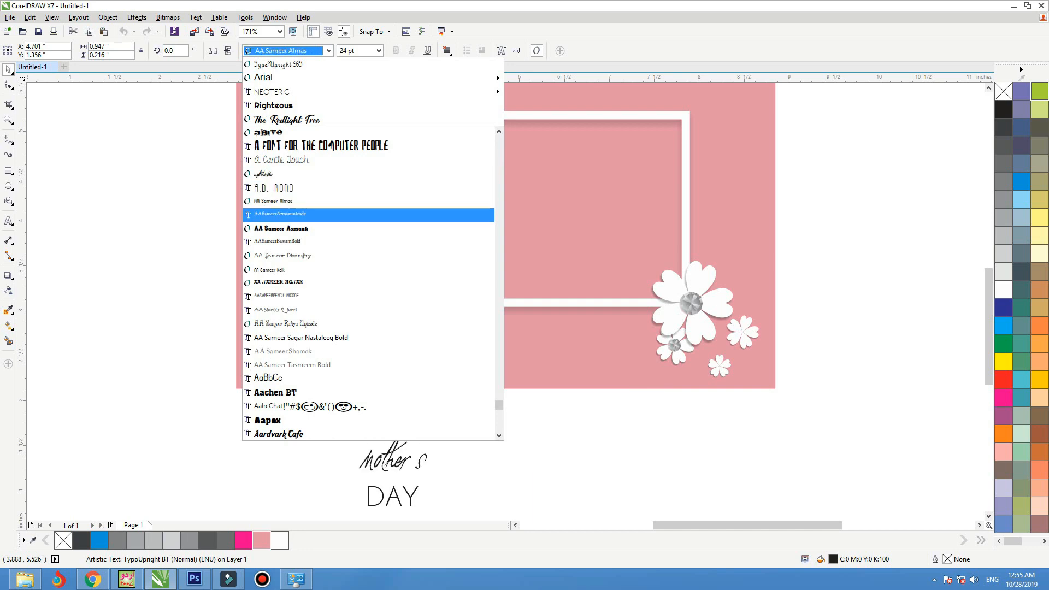
scroll(368, 345, down, 5)
scroll(277, 322, down, 7)
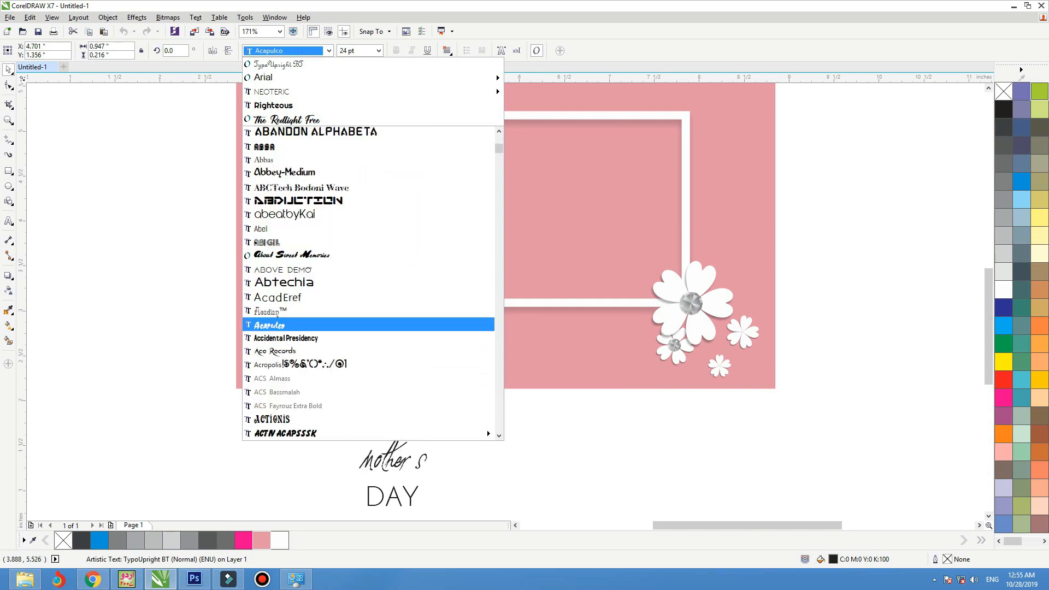
scroll(276, 324, down, 3)
scroll(276, 324, down, 2)
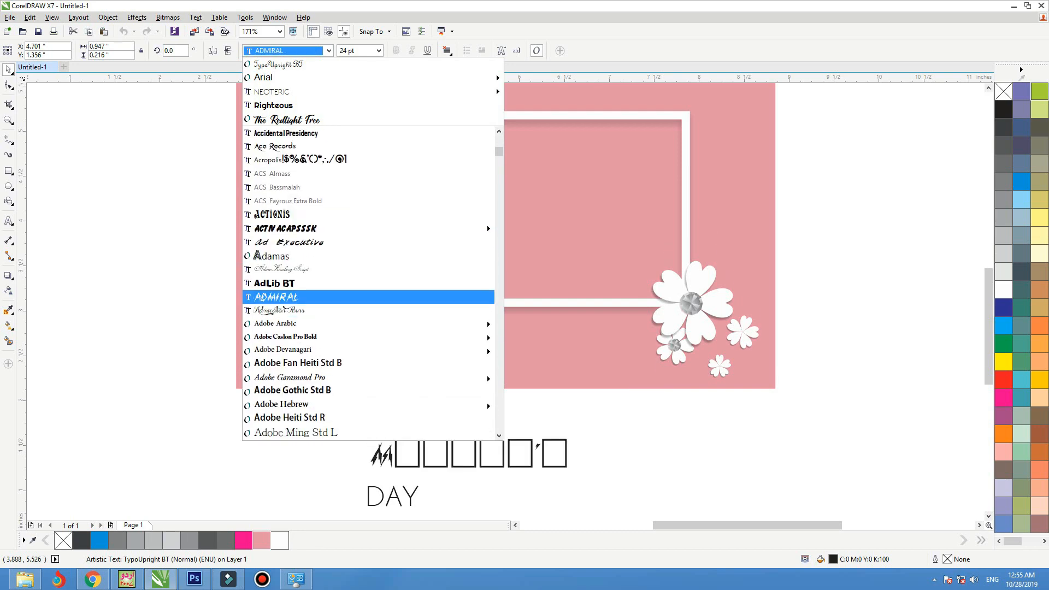
scroll(257, 255, down, 5)
scroll(328, 284, down, 6)
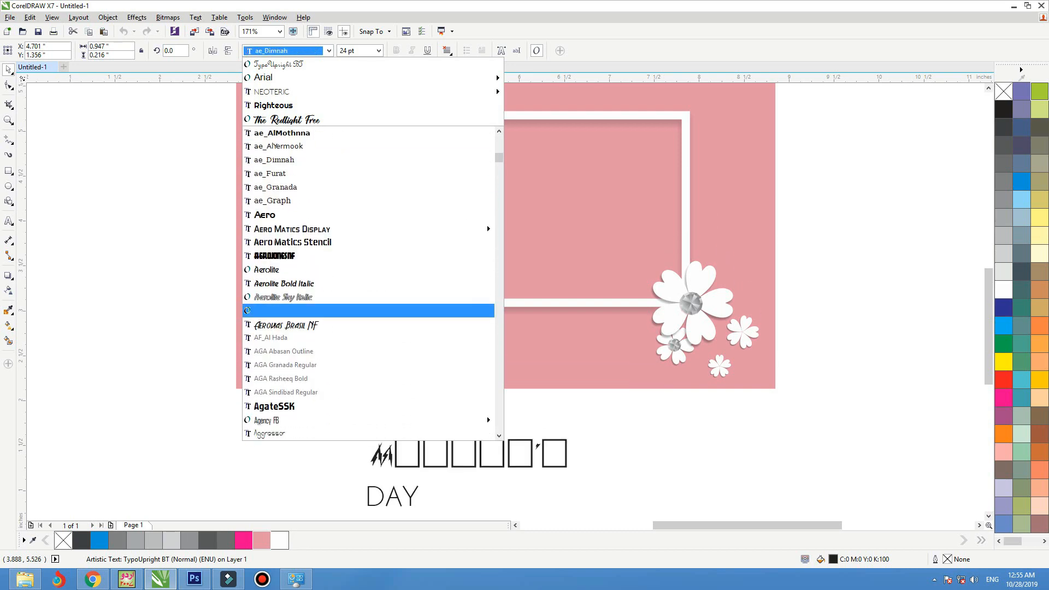
scroll(328, 297, down, 4)
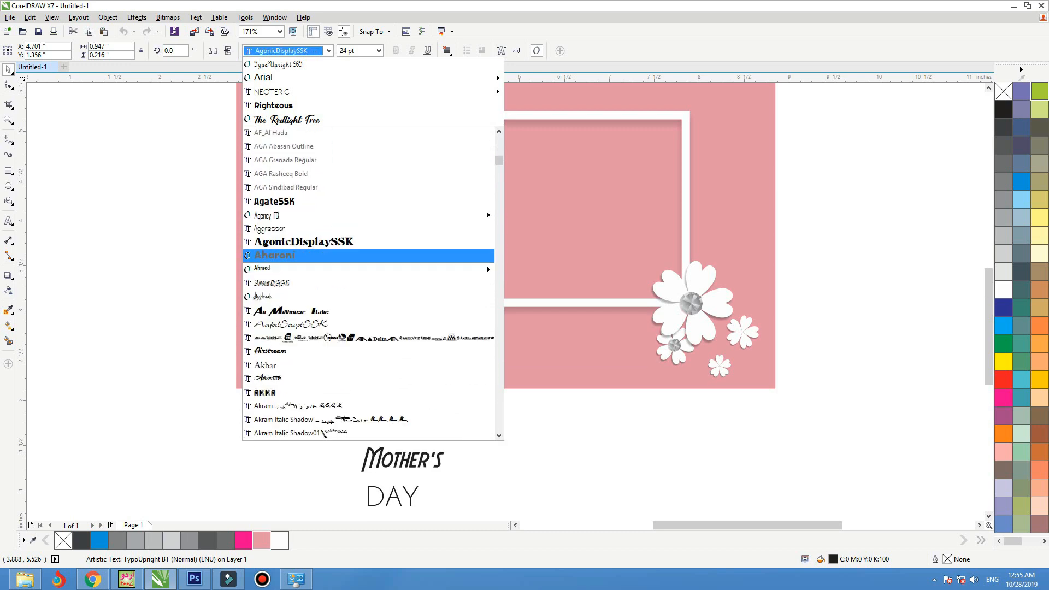
scroll(328, 317, down, 6)
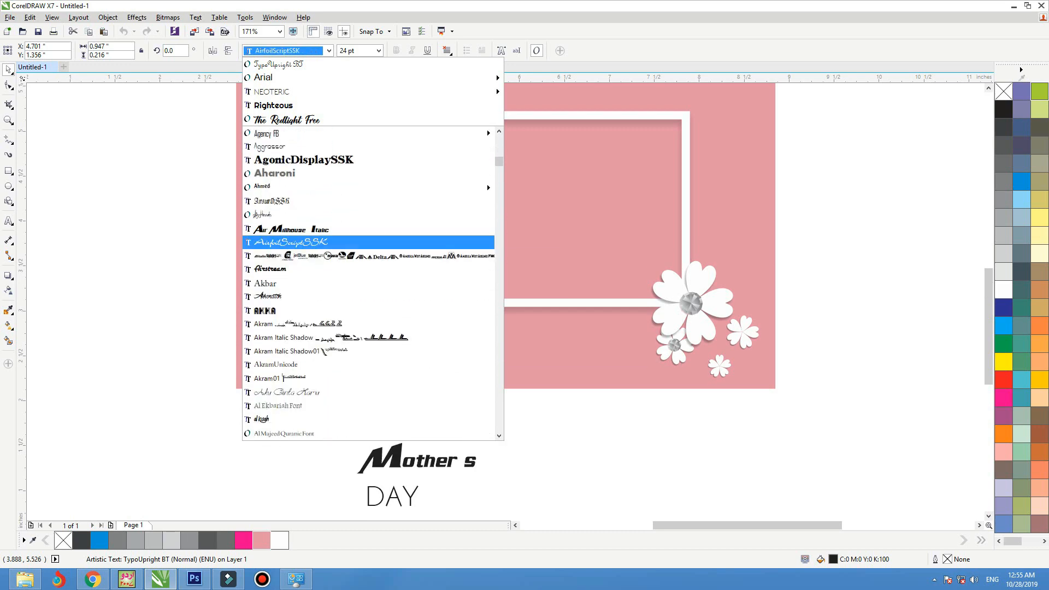
scroll(328, 295, down, 7)
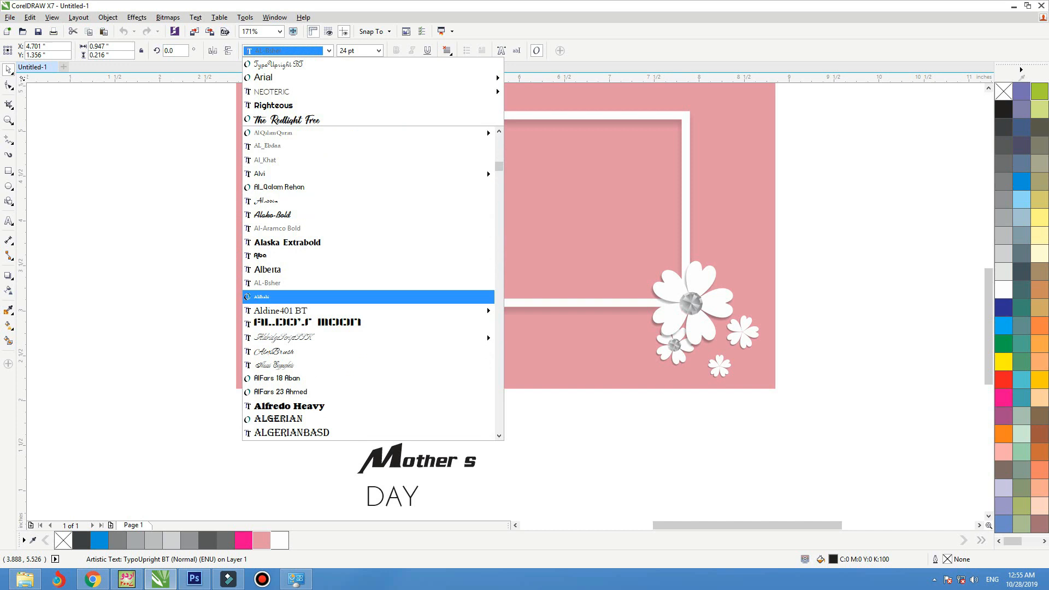
scroll(487, 212, down, 7)
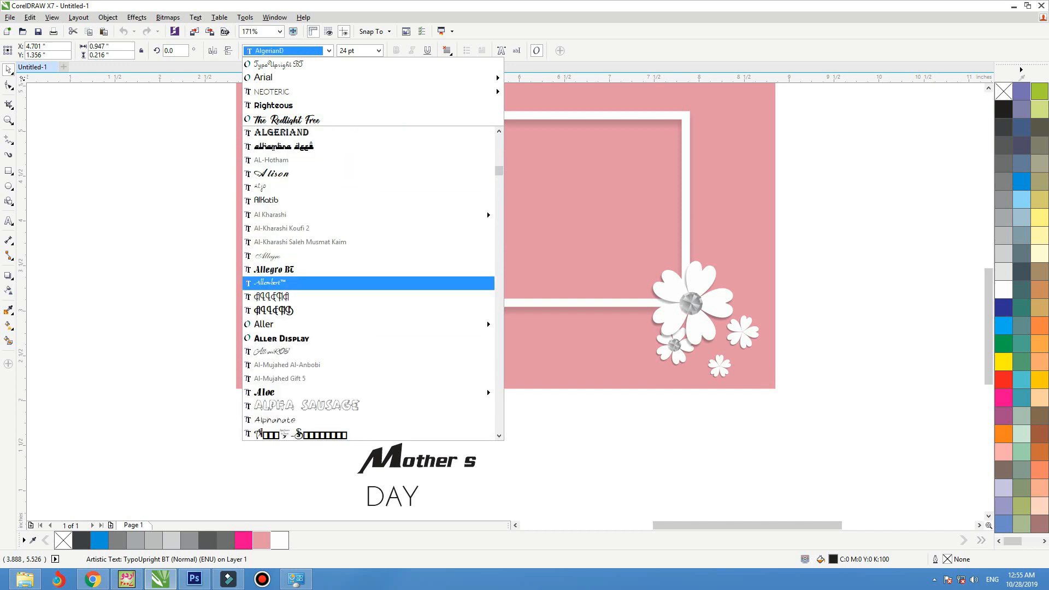
scroll(369, 284, down, 10)
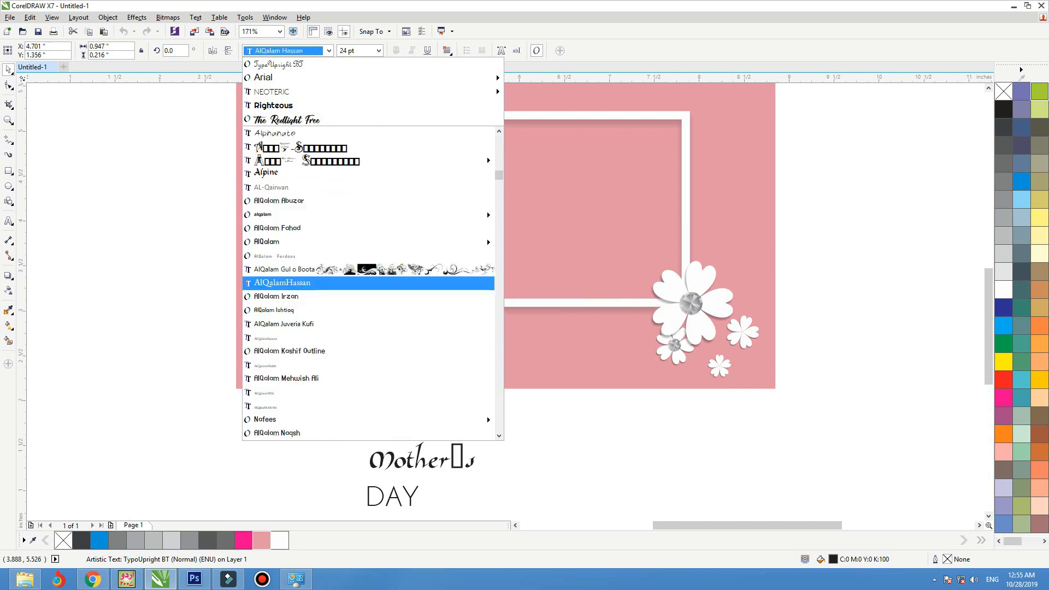
scroll(487, 310, down, 4)
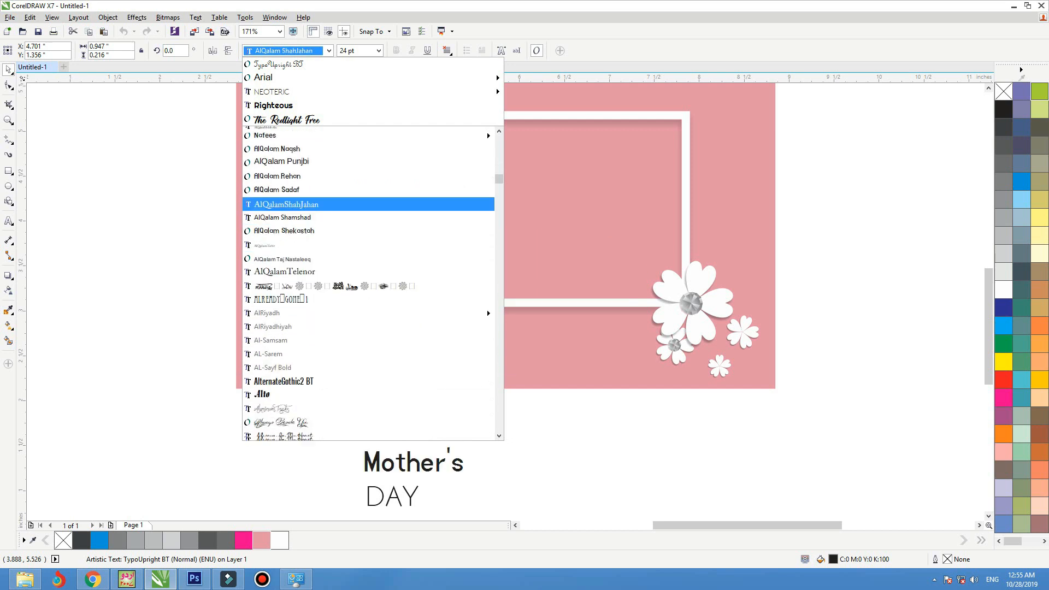
scroll(487, 267, down, 2)
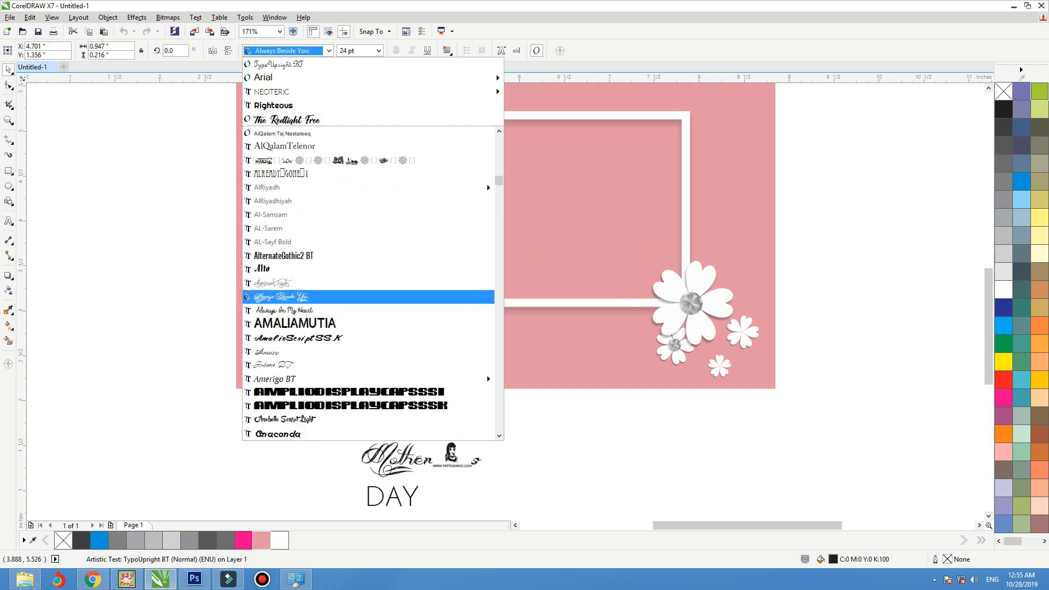
Step: Compare script-style fonts on the Mother's text in the range from Aluminum Trucks to Angelina
key(Down)
key(Up)
key(Up)
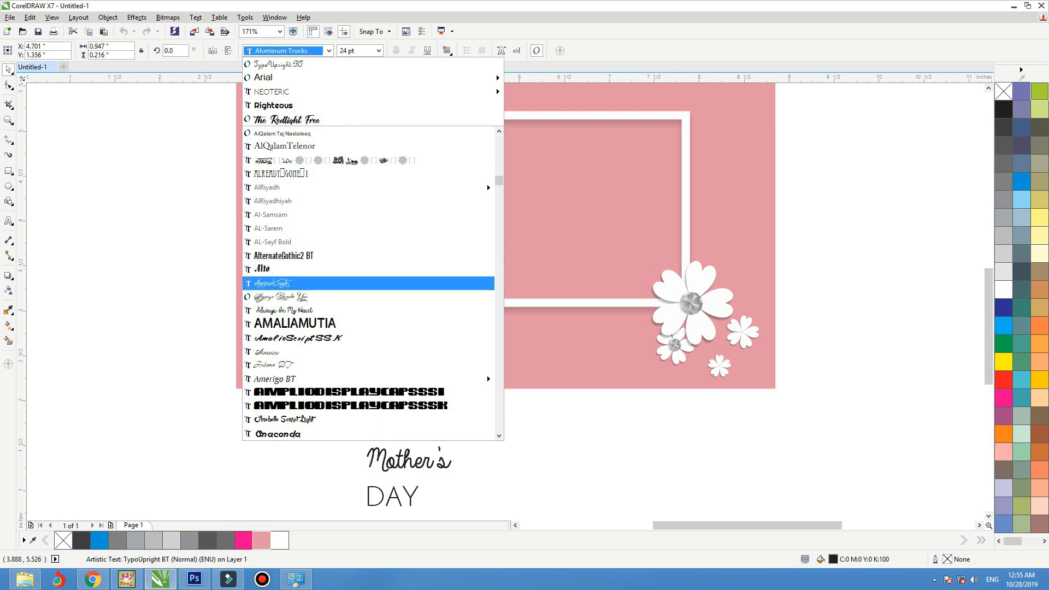
scroll(487, 375, down, 2)
key(Down)
key(Down)
key(Down)
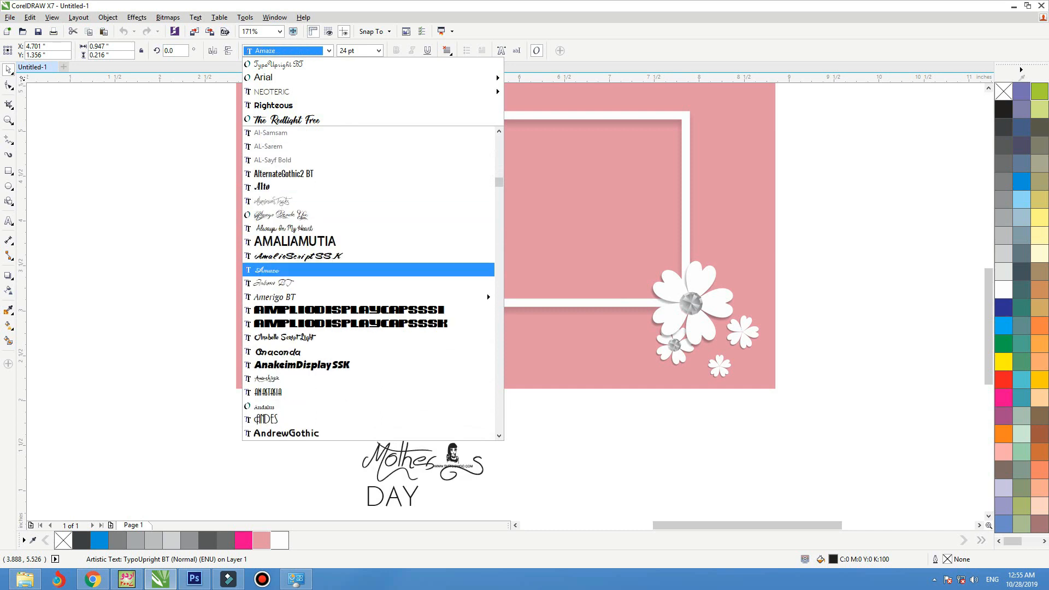
key(Down)
scroll(369, 284, down, 2)
key(Down)
key(Down)
key(Down)
key(Down)
key(Down)
key(Down)
key(Down)
key(Down)
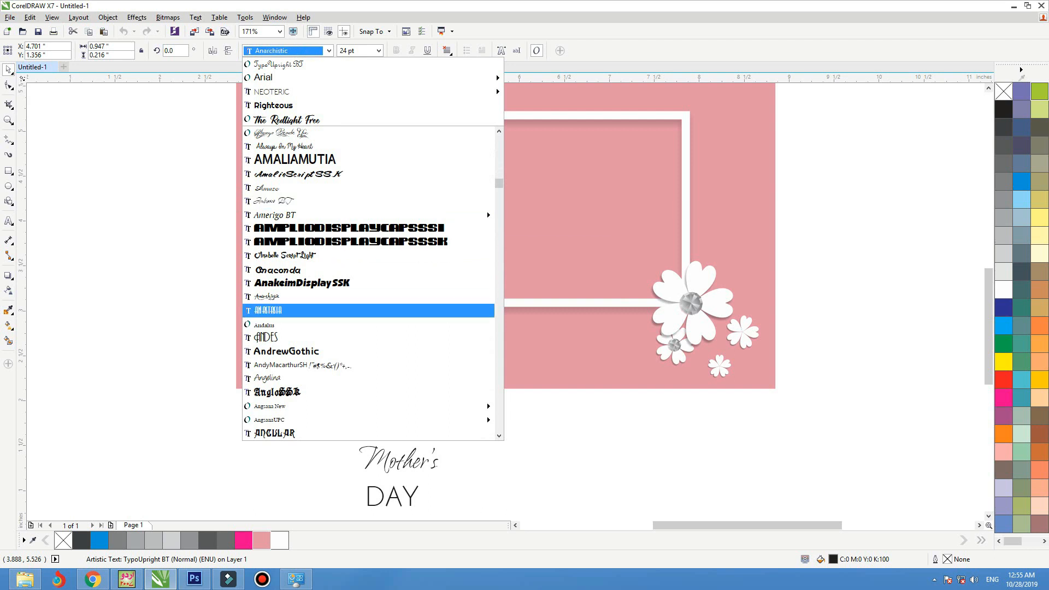
key(Up)
key(Down)
key(Down)
key(Down)
key(Down)
key(Down)
key(Down)
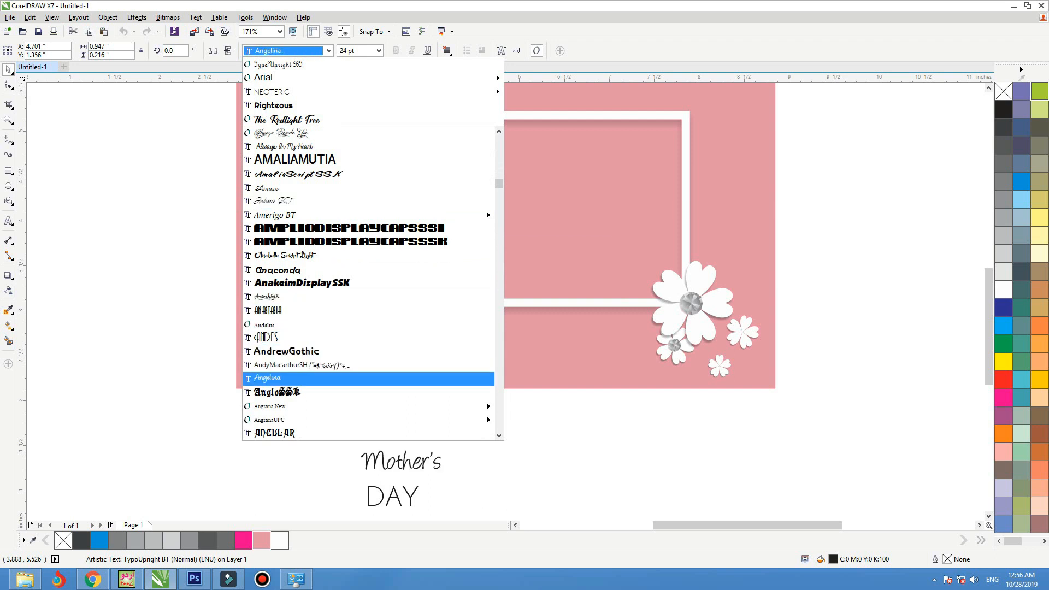
Step: Set the font of the Mother's text to Barbershop in Thailand
scroll(369, 283, down, 3)
scroll(369, 310, down, 1)
key(Up)
key(Up)
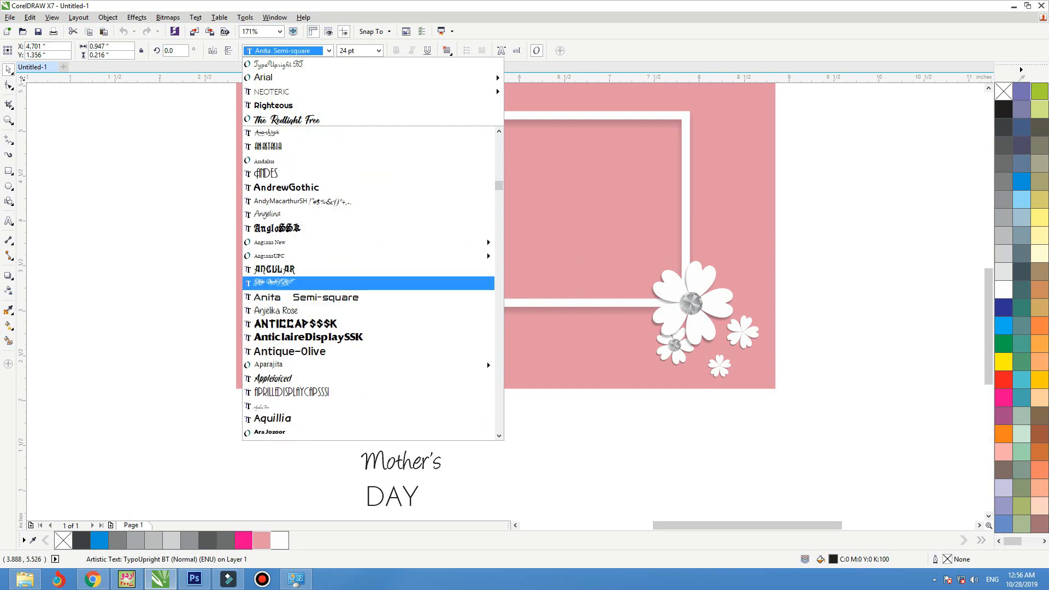
scroll(368, 283, down, 3)
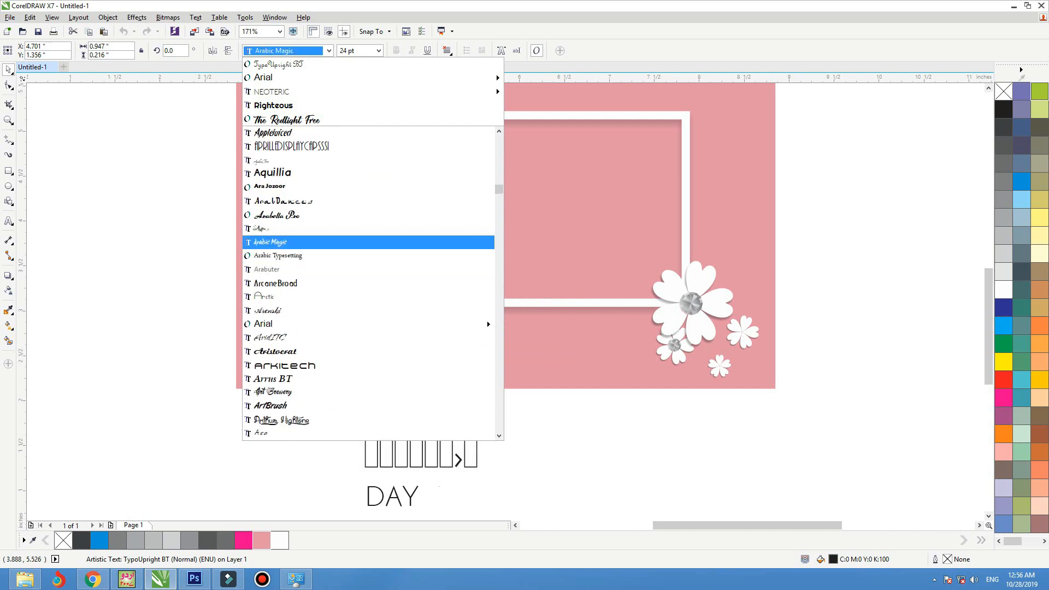
scroll(328, 241, down, 3)
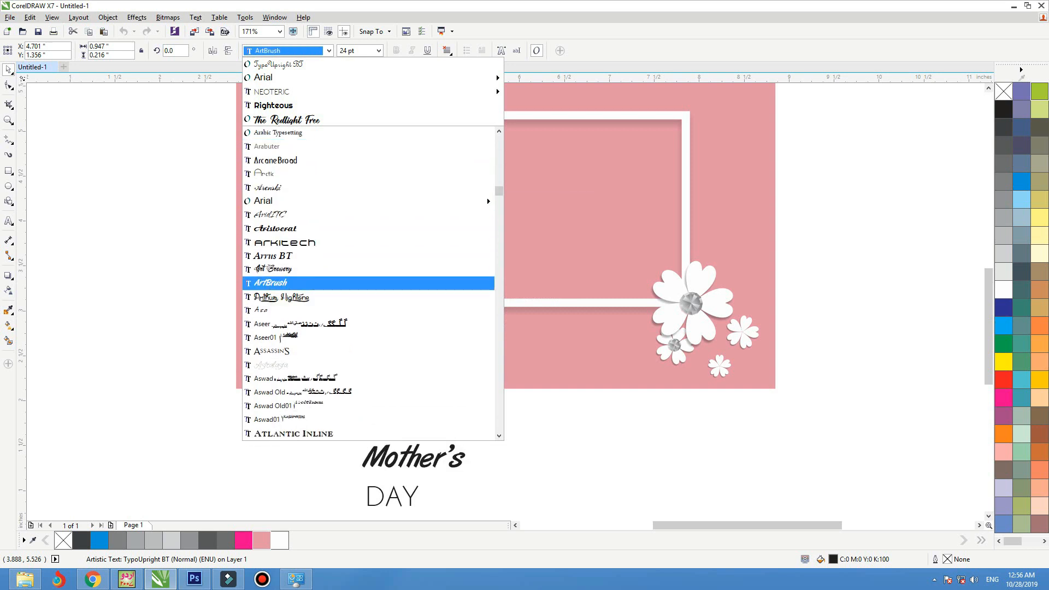
scroll(328, 241, down, 4)
scroll(328, 269, down, 2)
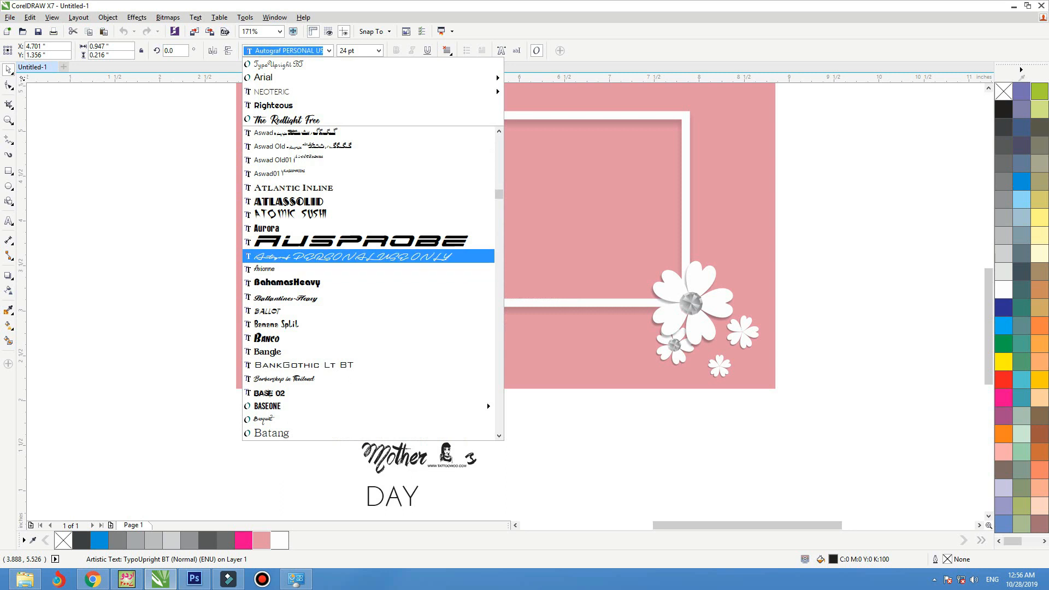
scroll(328, 263, down, 2)
click(284, 296)
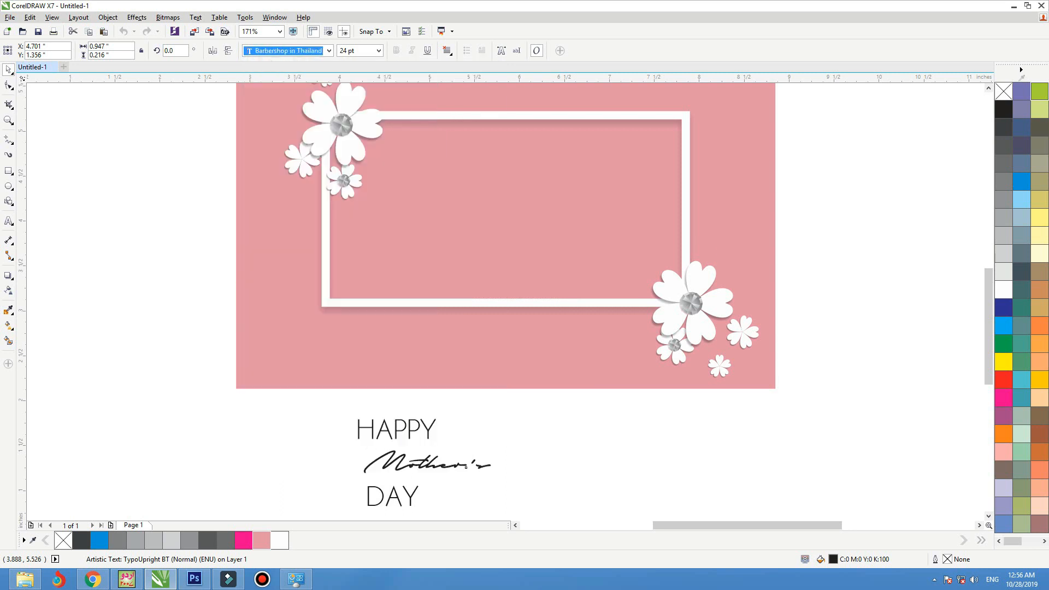
Step: Place the Mother's text inside the white frame, enlarged to about 3.1 inches wide, and fill it white
drag(443, 468, 445, 254)
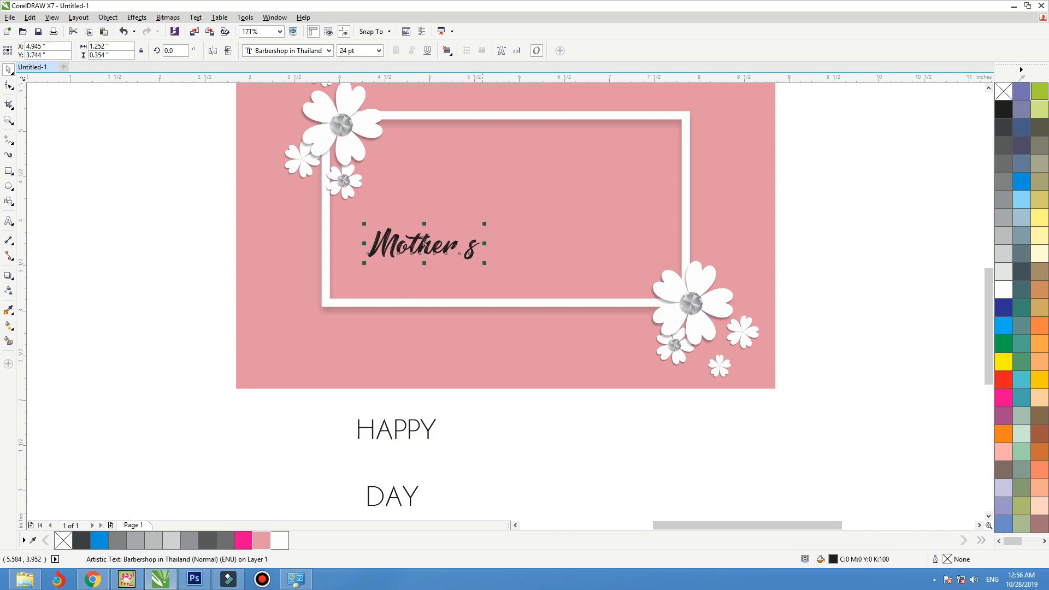
drag(484, 223, 650, 172)
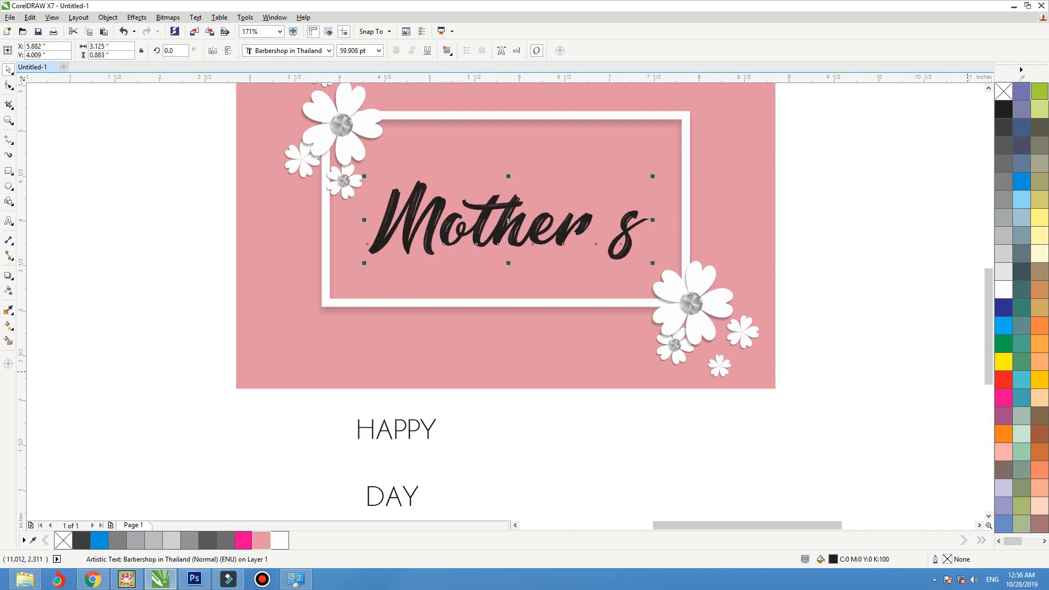
click(1004, 290)
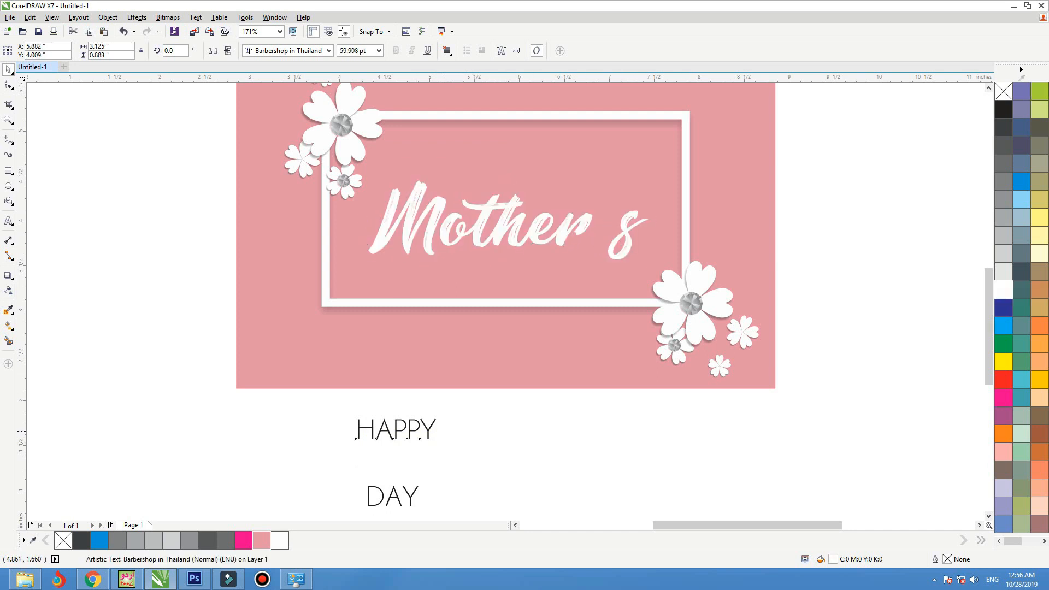
Step: Move HAPPY just above and DAY just below the Mother's text inside the white frame
drag(395, 430, 506, 166)
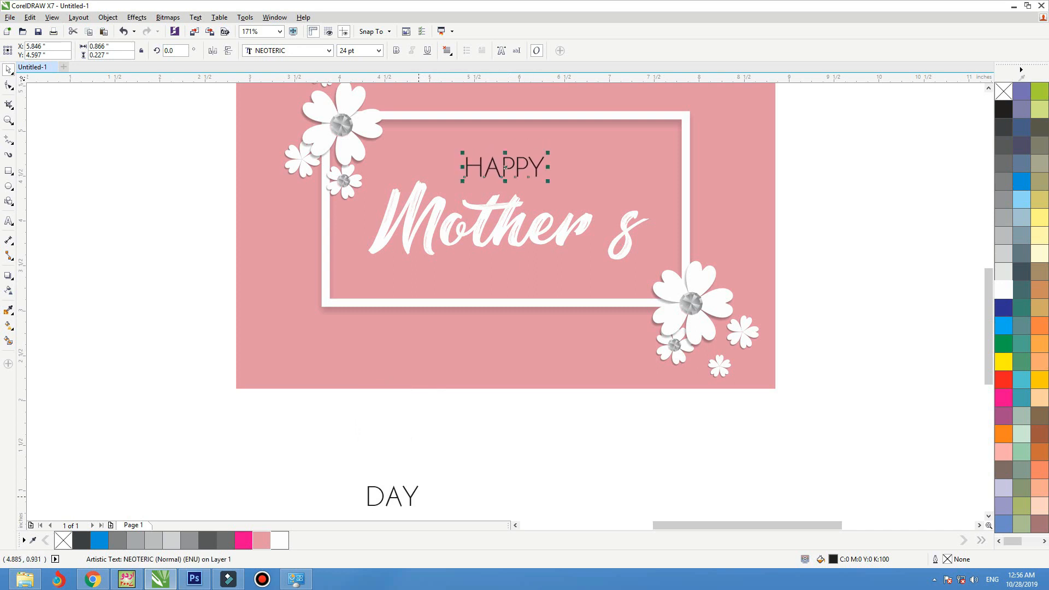
drag(393, 496, 501, 268)
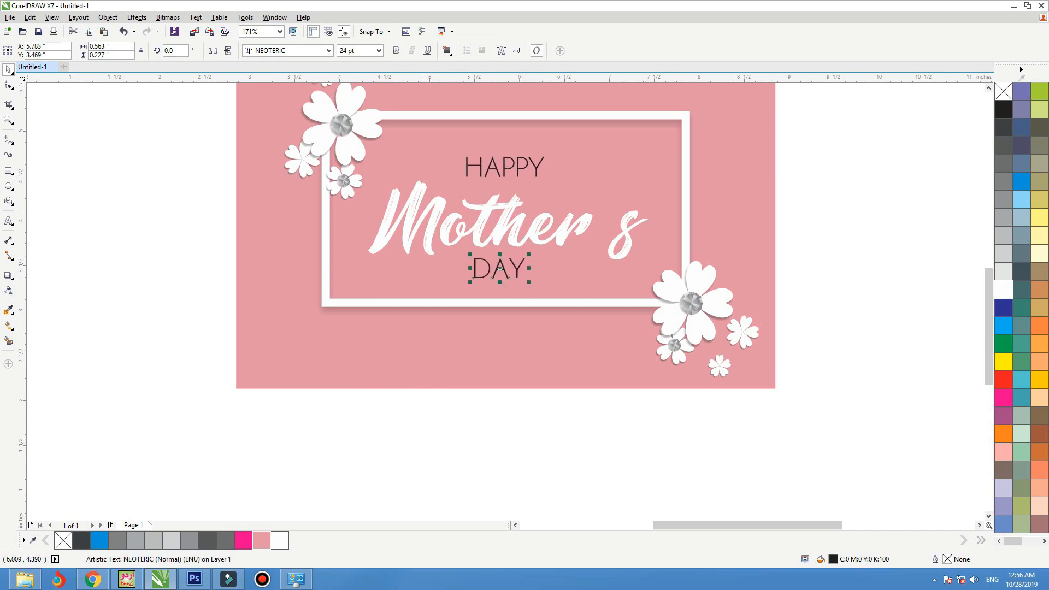
Step: Centre the DAY text horizontally beneath HAPPY inside the white frame
key(c)
key(Escape)
drag(519, 225, 497, 213)
key(Escape)
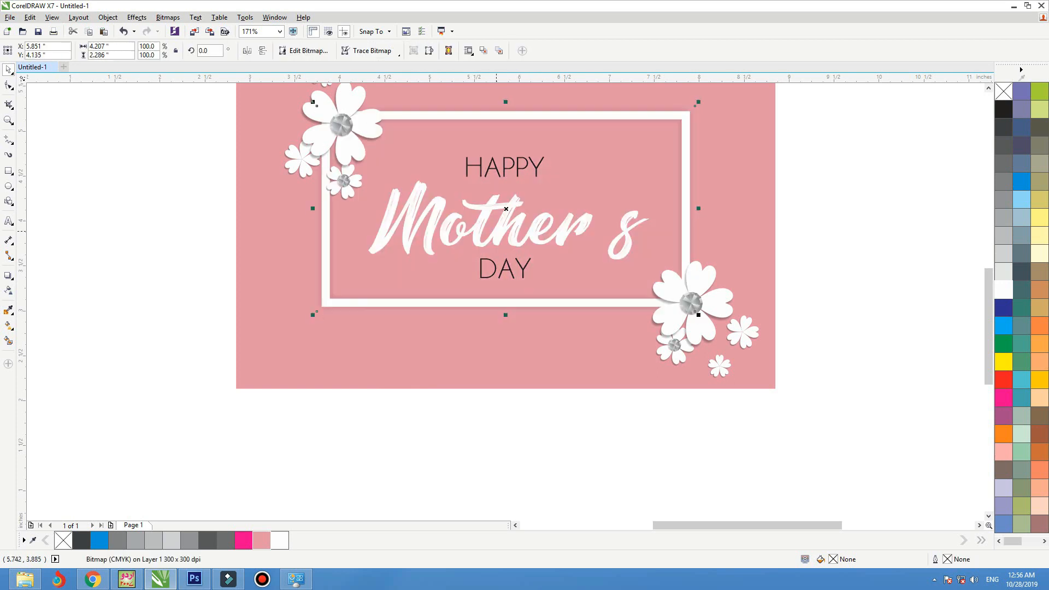
key(ctrl+z)
Step: Nudge the Mother's and DAY texts slightly up toward HAPPY, and fill HAPPY and DAY white
mouse_move(859, 191)
mouse_down()
mouse_move(367, 255)
mouse_move(370, 293)
mouse_move(332, 280)
mouse_up()
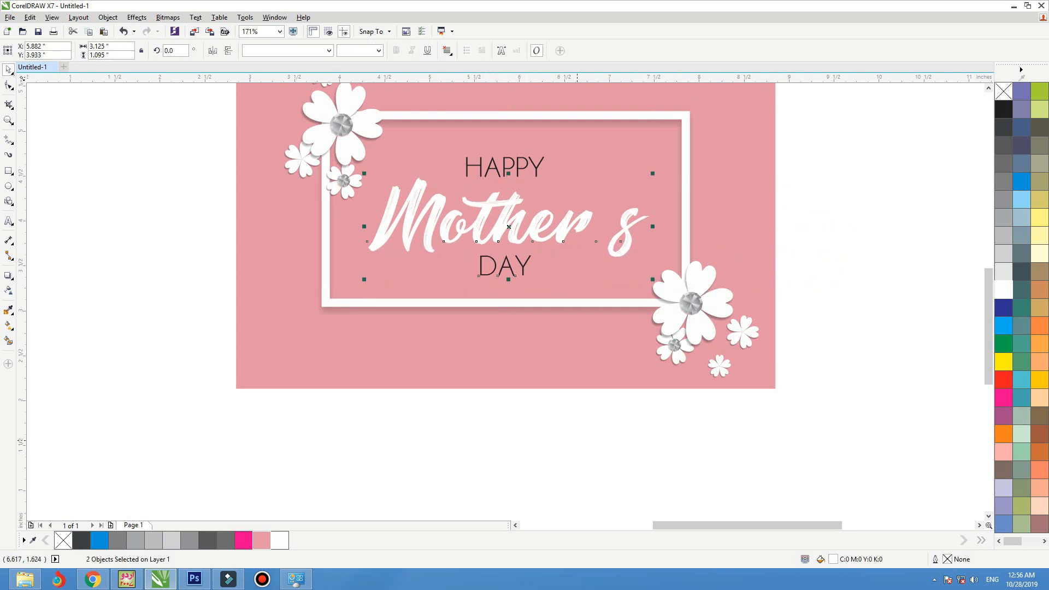
drag(579, 443, 456, 125)
click(1003, 289)
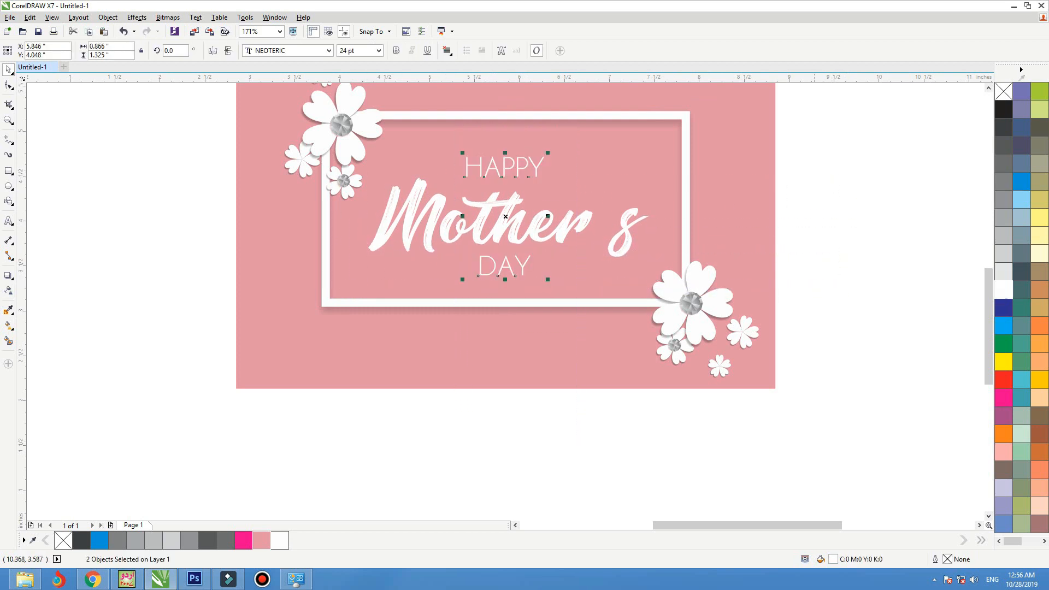
key(Escape)
Step: Try to shift the frame's shadow bitmap further down behind the white frame, and undo the move
click(629, 233)
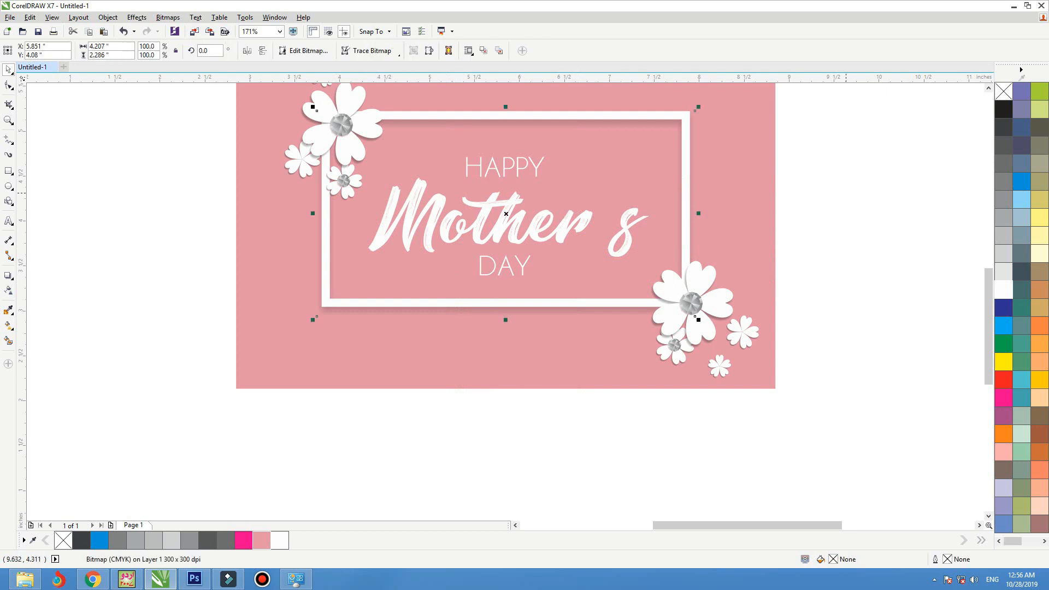
key(Escape)
click(608, 265)
key(Down)
key(Down)
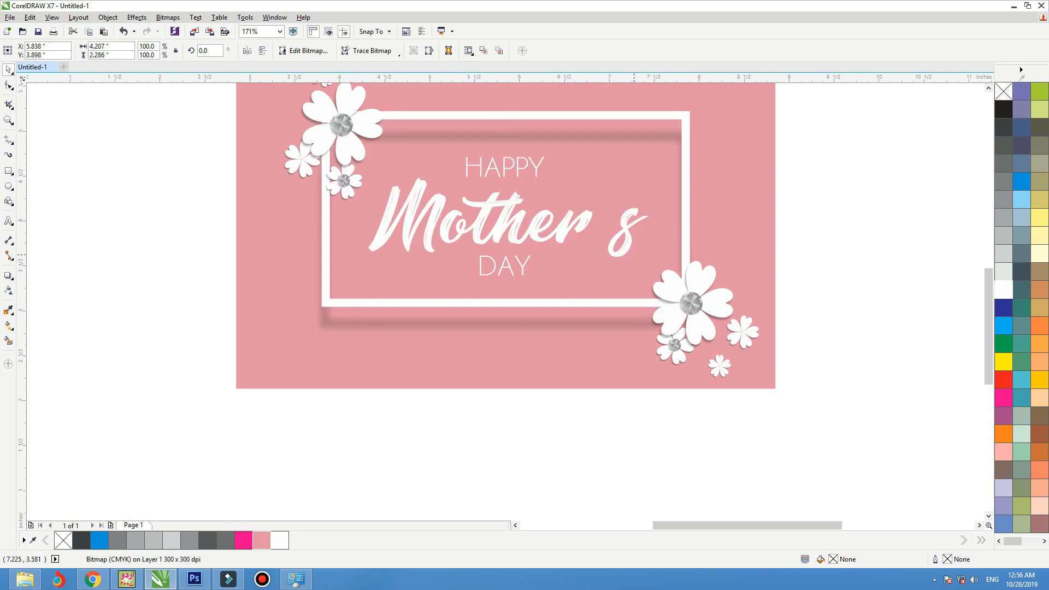
key(ctrl+z)
right_click(694, 160)
click(723, 167)
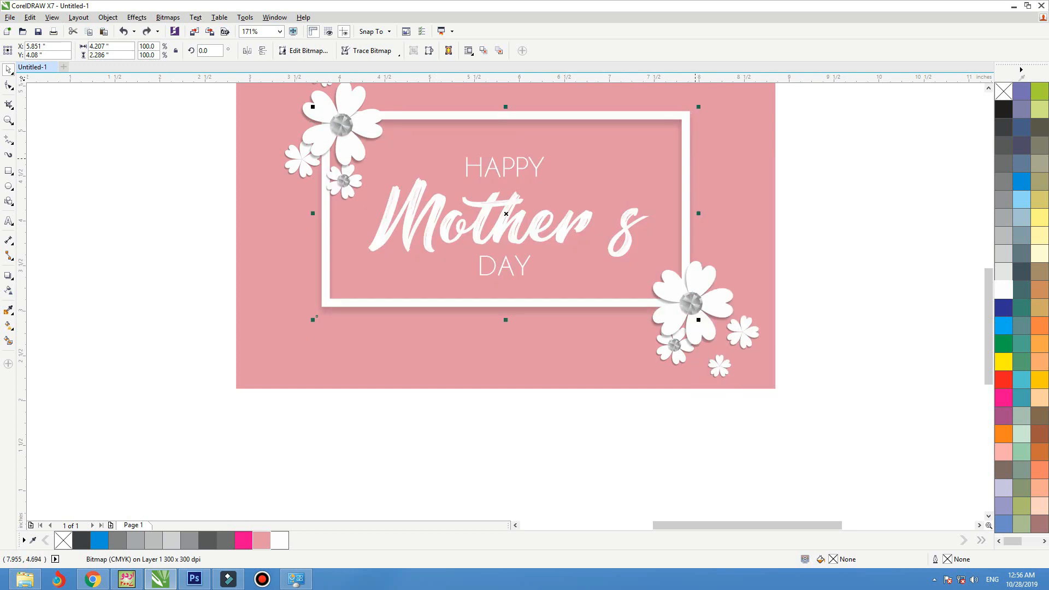
Step: Compare script fonts on the Mother's text and set its font to Bilbo
click(605, 162)
key(F4)
click(508, 305)
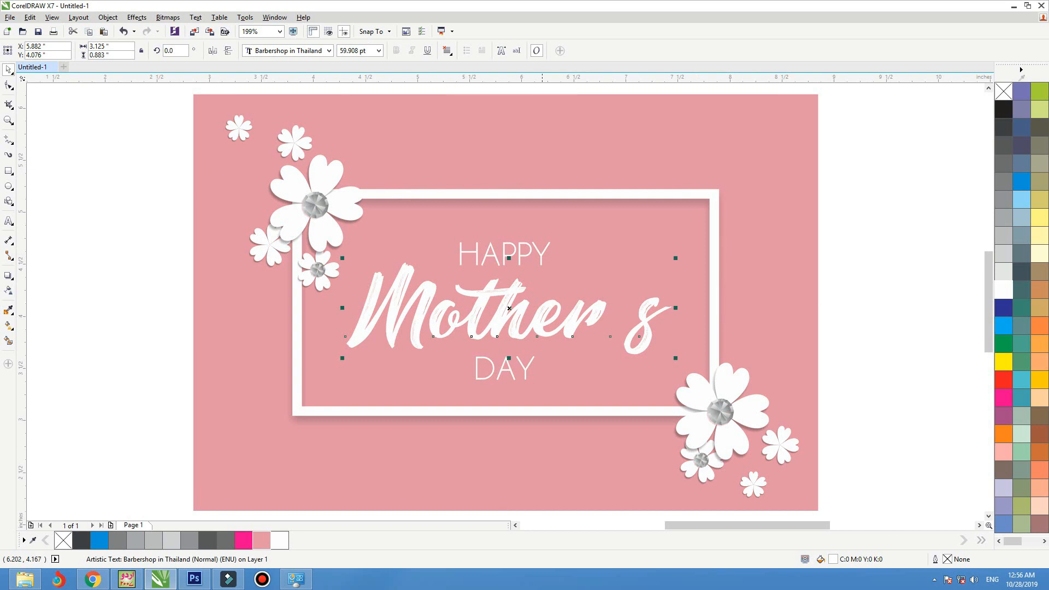
double_click(612, 315)
click(8, 69)
click(328, 50)
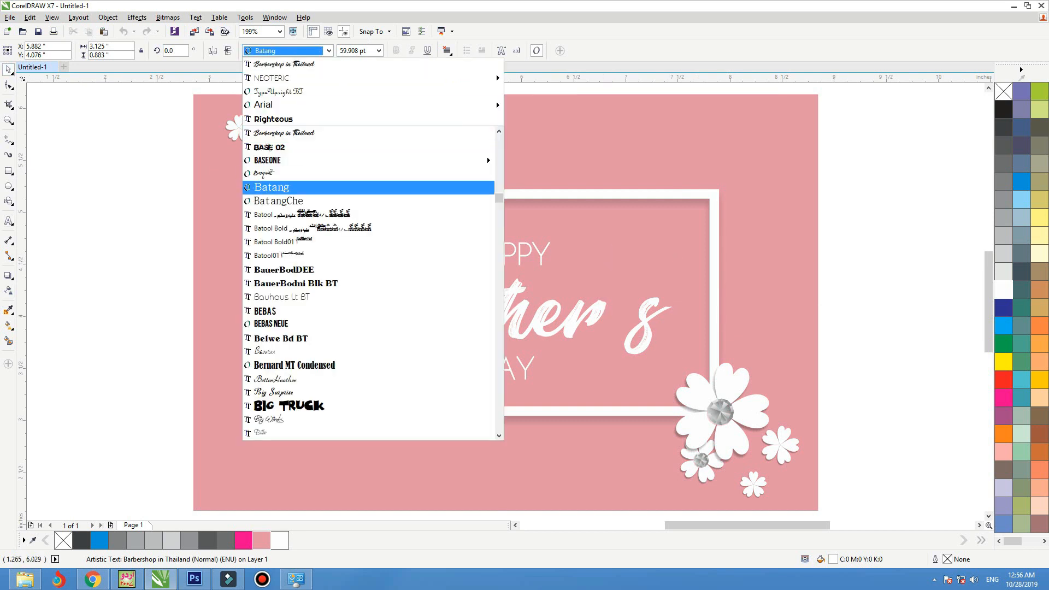
scroll(368, 310, down, 1)
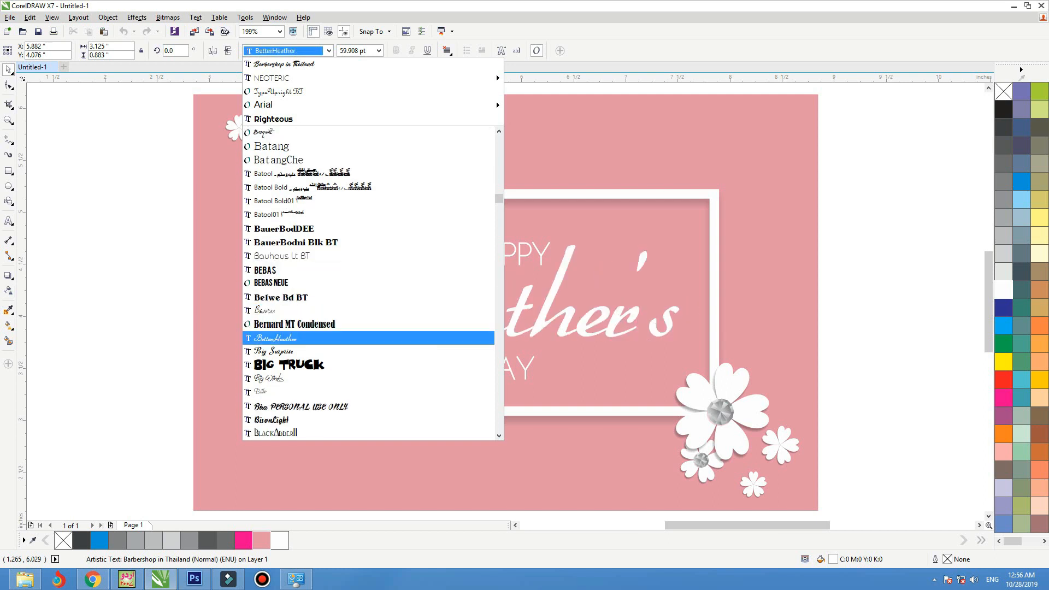
key(Down)
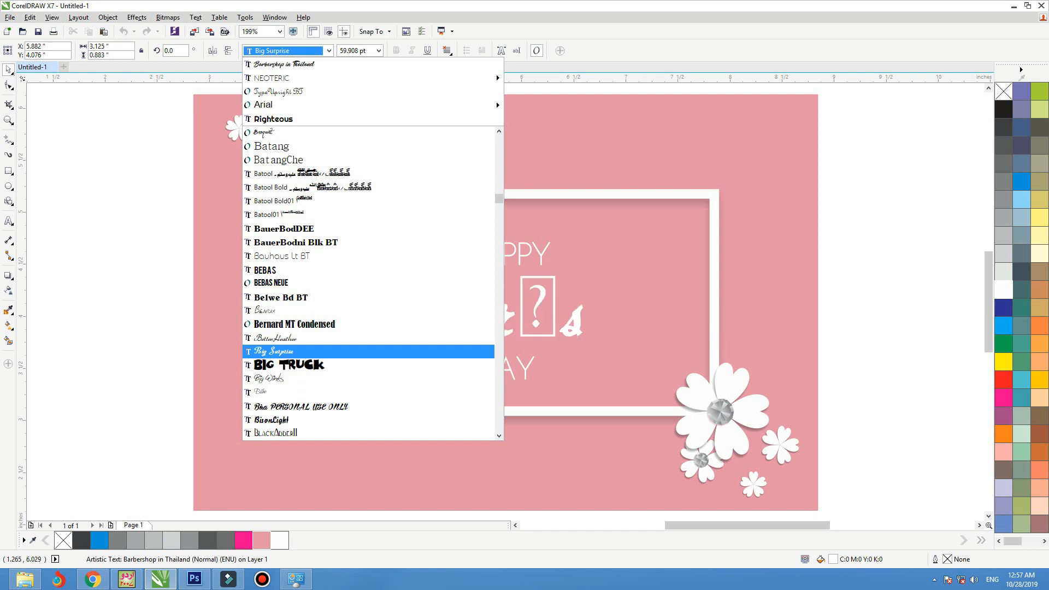
key(Down)
key(Down)
key(Down)
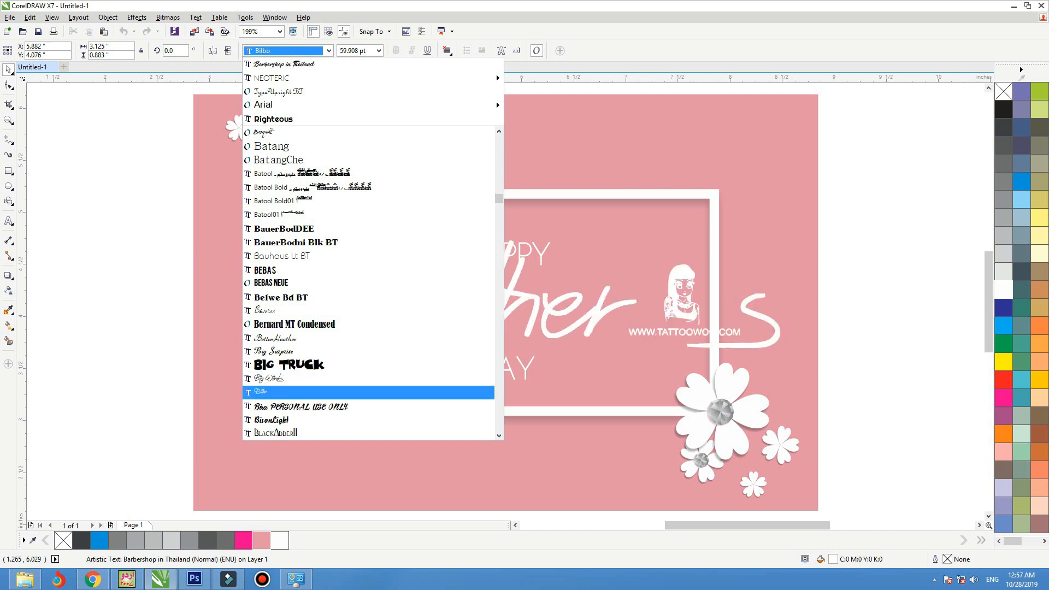
key(Return)
Step: Place the Mother's text between HAPPY and DAY, enlarge it to about 2.47 inches wide, and centre it horizontally with DAY
drag(515, 326, 565, 324)
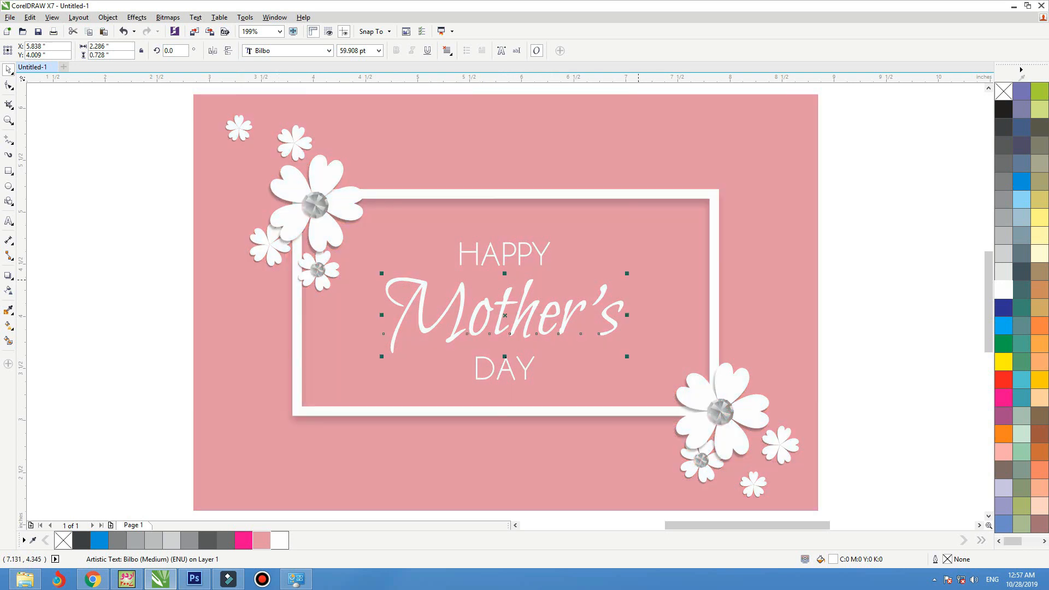
drag(627, 273, 638, 271)
shift+click(522, 370)
key(c)
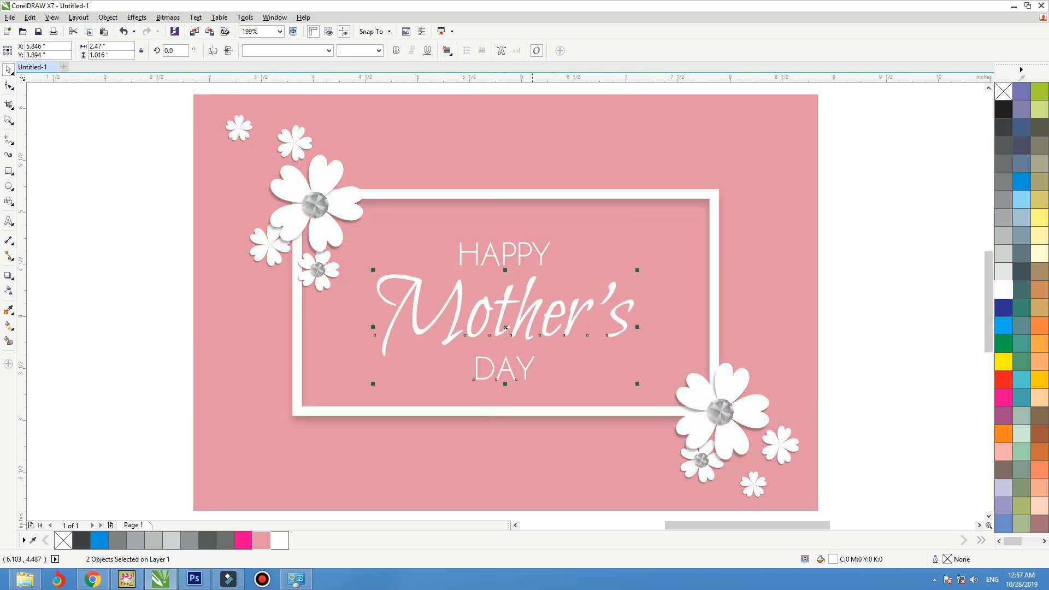
shift+click(541, 258)
click(747, 268)
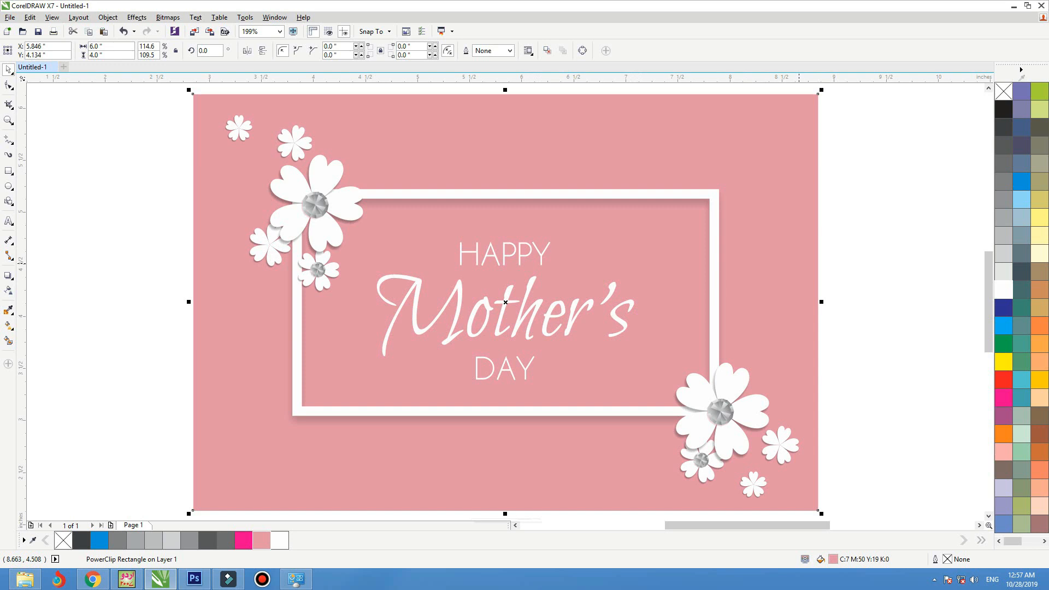
scroll(797, 261, down, 2)
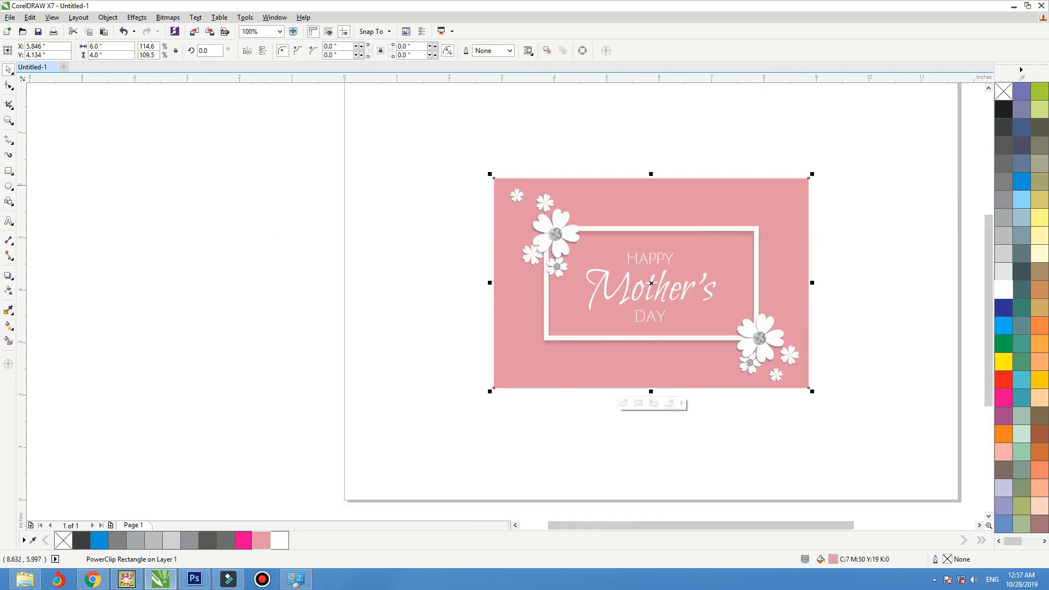
key(shift+F2)
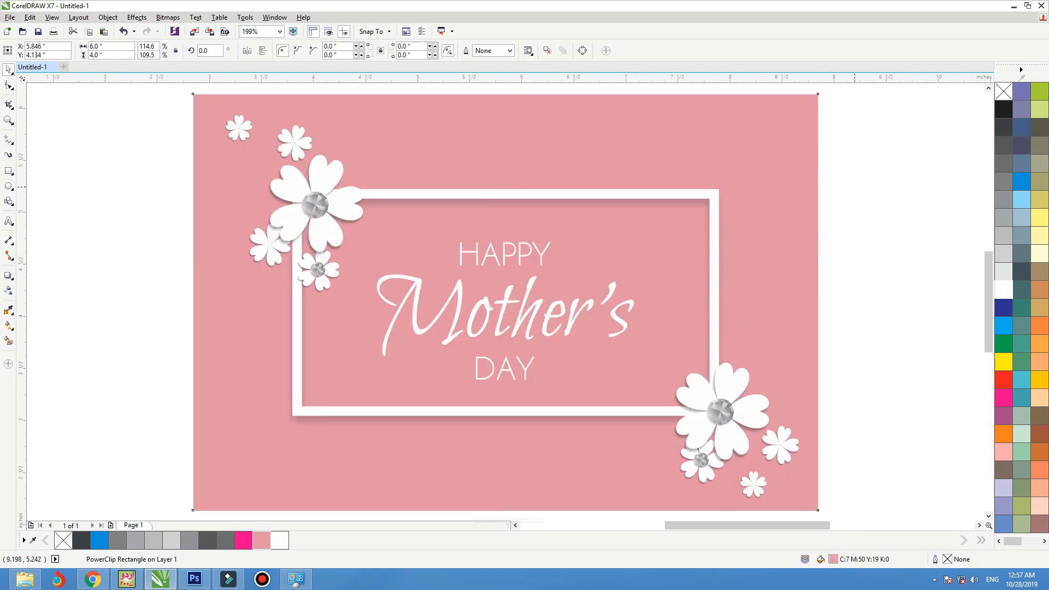
key(Escape)
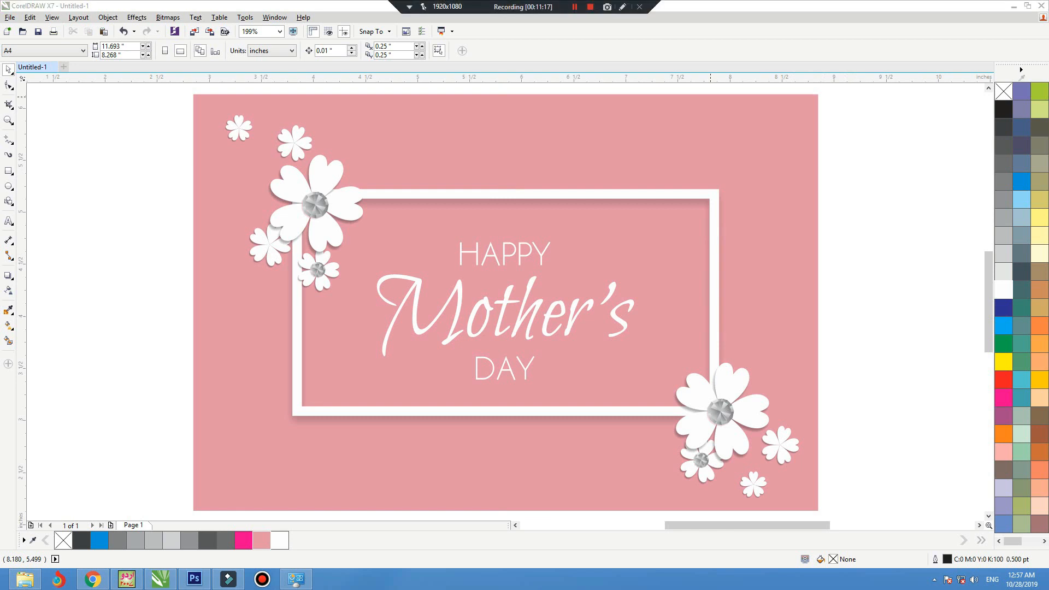